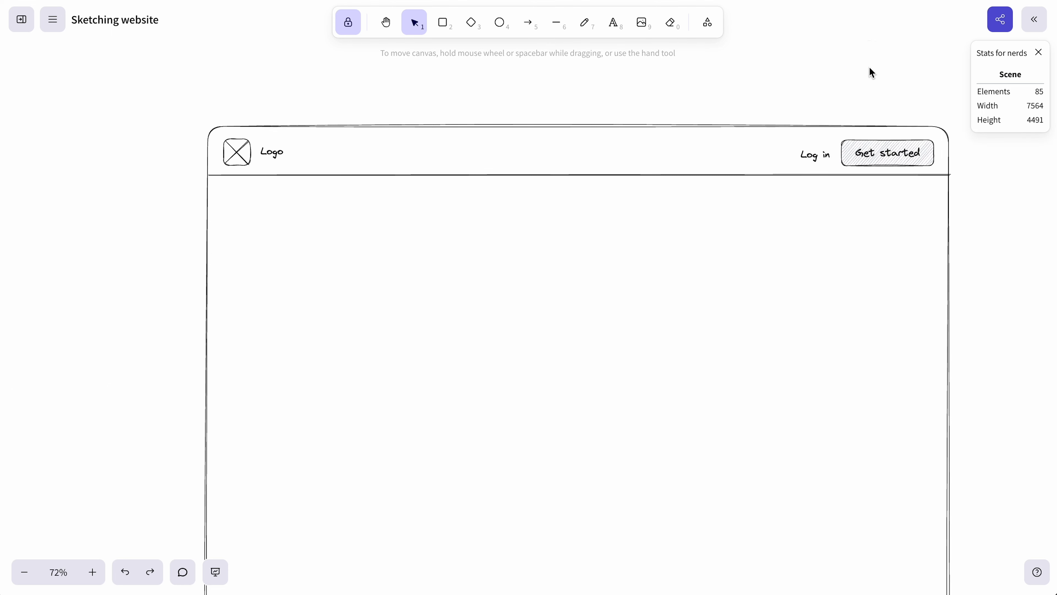
Step: Add the text labels "Solutions", "Features" and "Pricing" to the header between the logo and Log in
scroll(869, 68, down, 1)
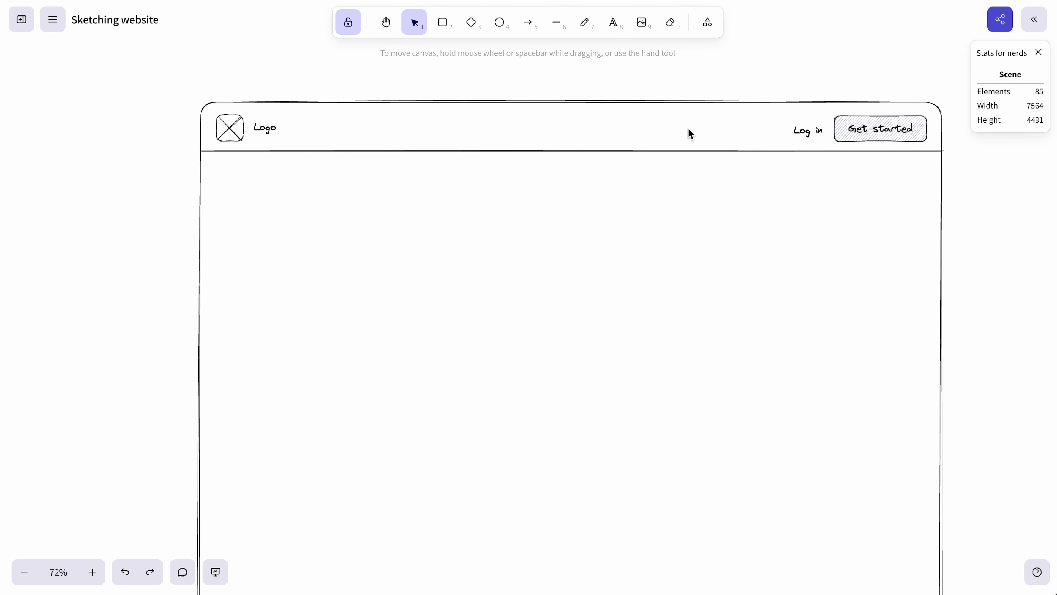
click(614, 24)
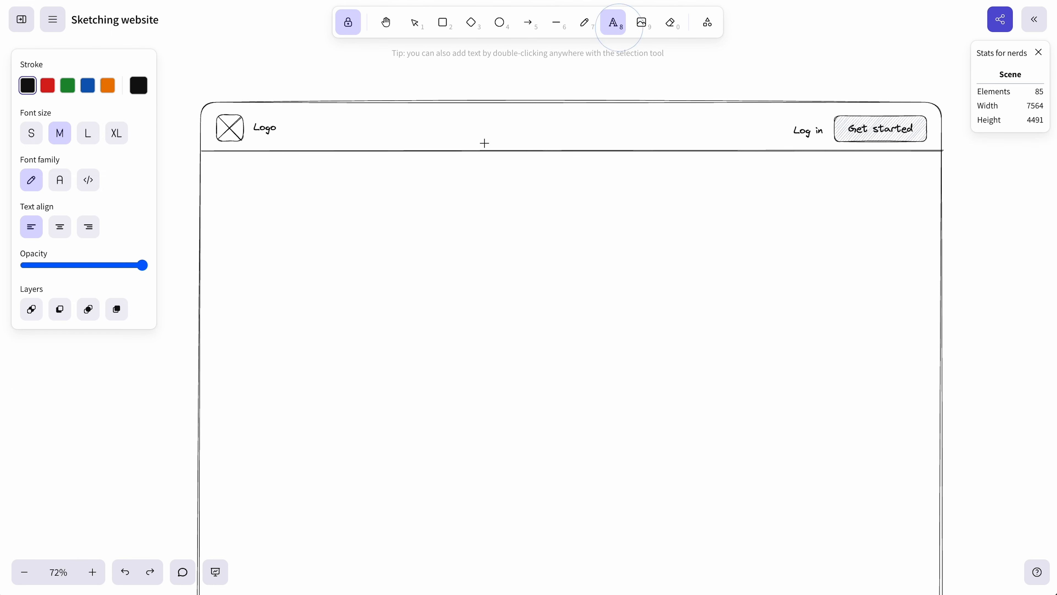
click(414, 124)
text(Solutions)
click(498, 129)
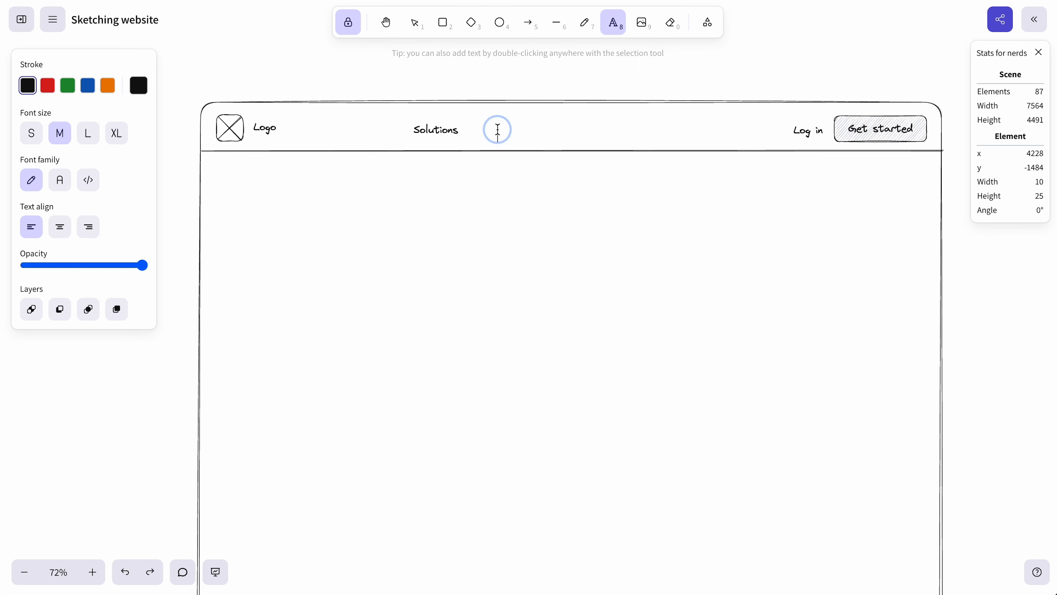
text(Features)
click(593, 127)
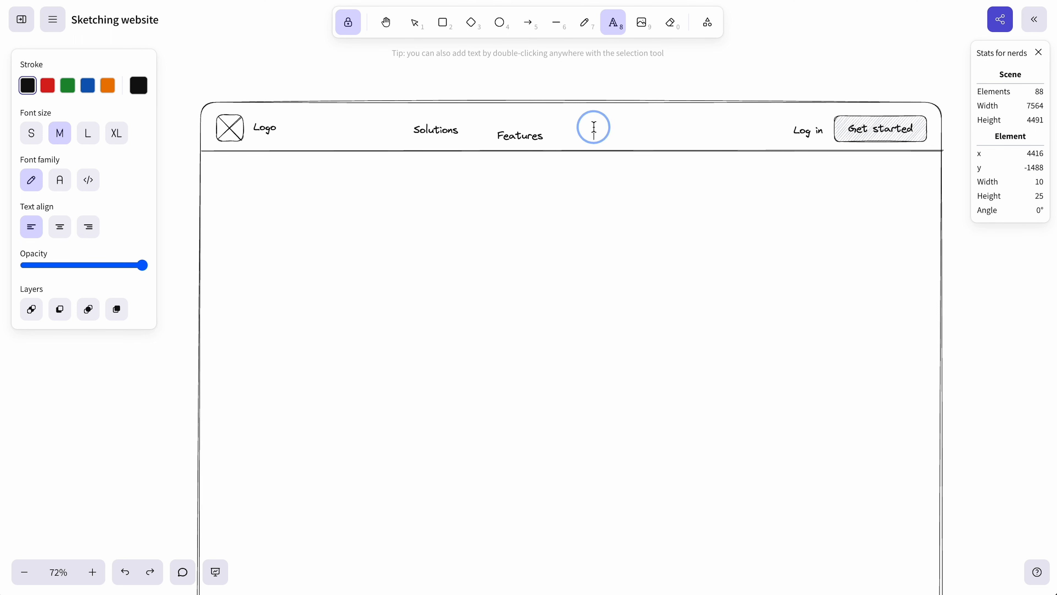
text(Pricing)
Step: Align the Solutions, Features and Pricing labels to a common vertical centre
click(415, 22)
click(435, 130)
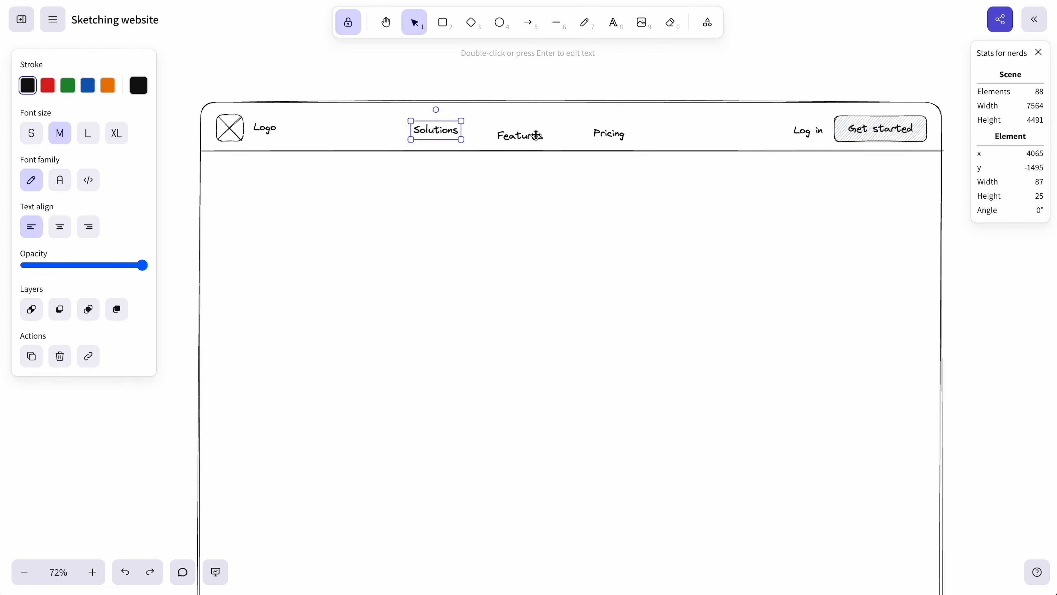
shift+click(536, 135)
shift+click(611, 137)
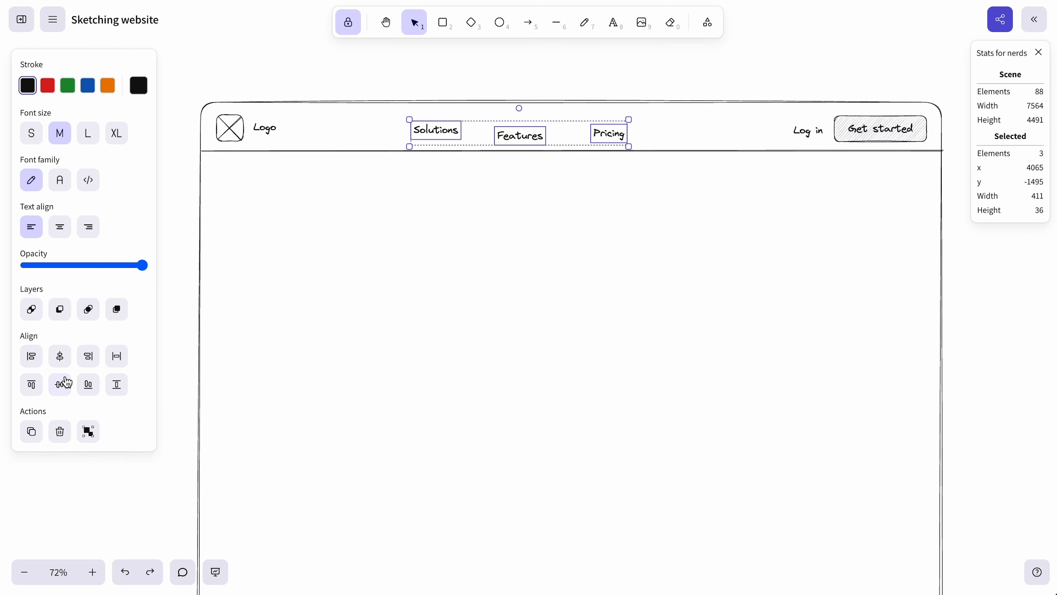
click(60, 387)
key(super+z)
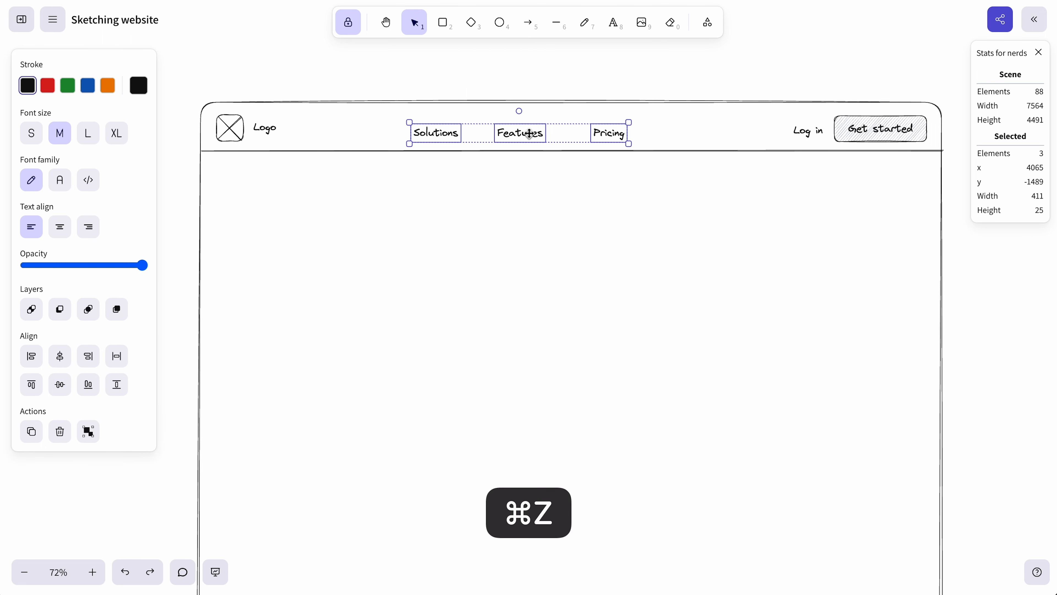
Step: Shift the three navigation labels right and slightly up within the header, and nudge Solutions a little farther left of Features
drag(529, 133, 586, 128)
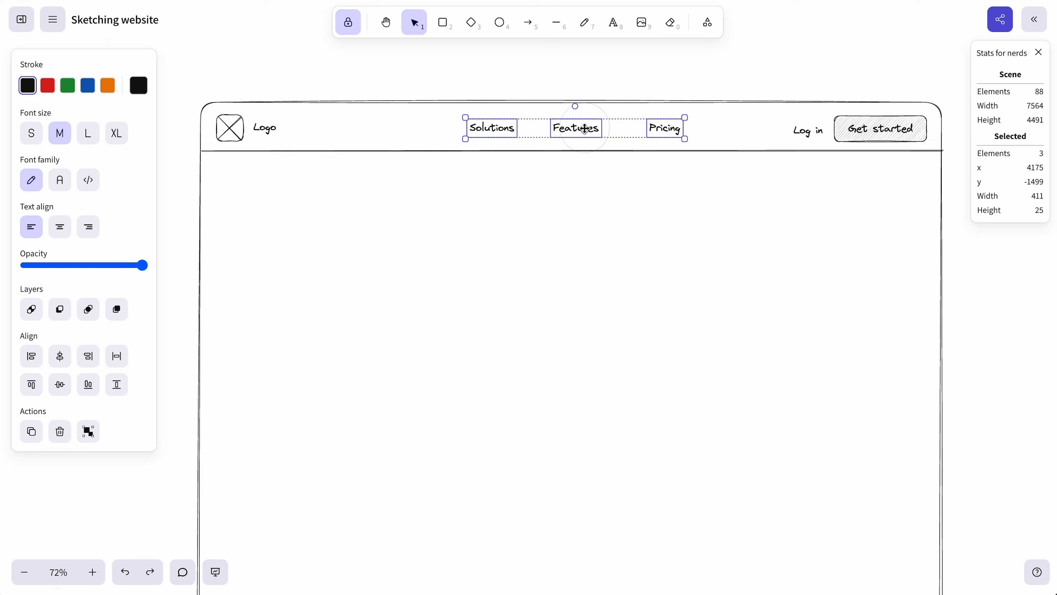
click(492, 128)
drag(492, 128, 487, 127)
click(625, 75)
Step: Draw a small downward-pointing triangle, about 16 × 9, from three lines just after the Features label
scroll(594, 133, up, 5)
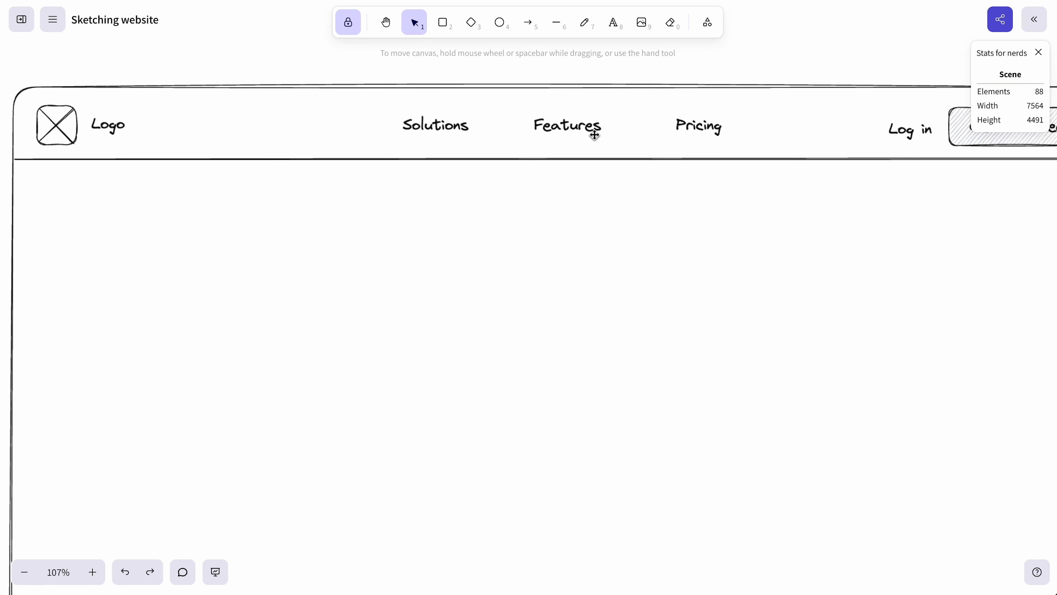
scroll(618, 131, down, 5)
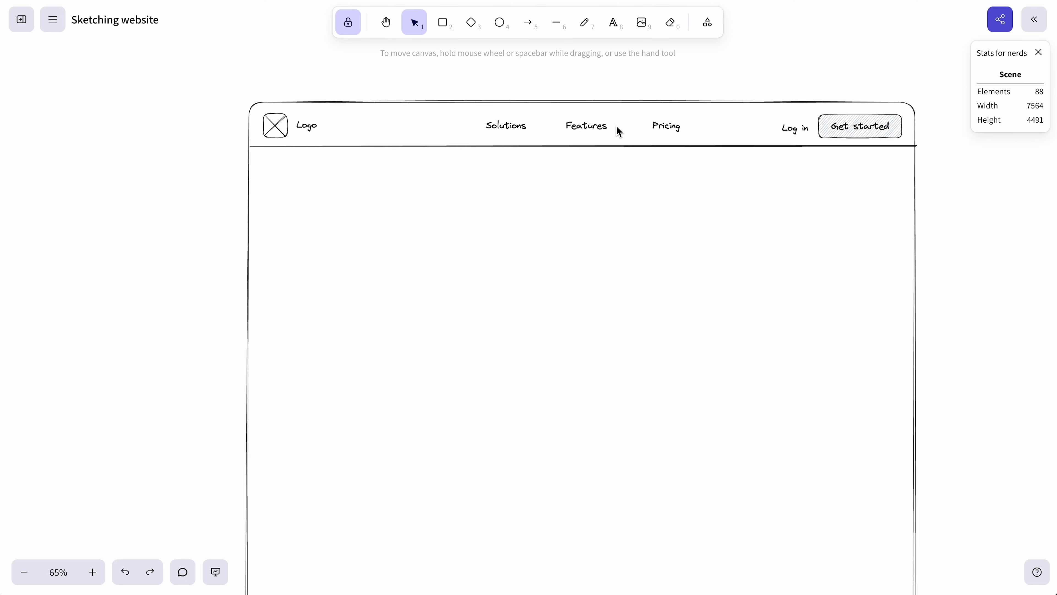
scroll(605, 142, up, 5)
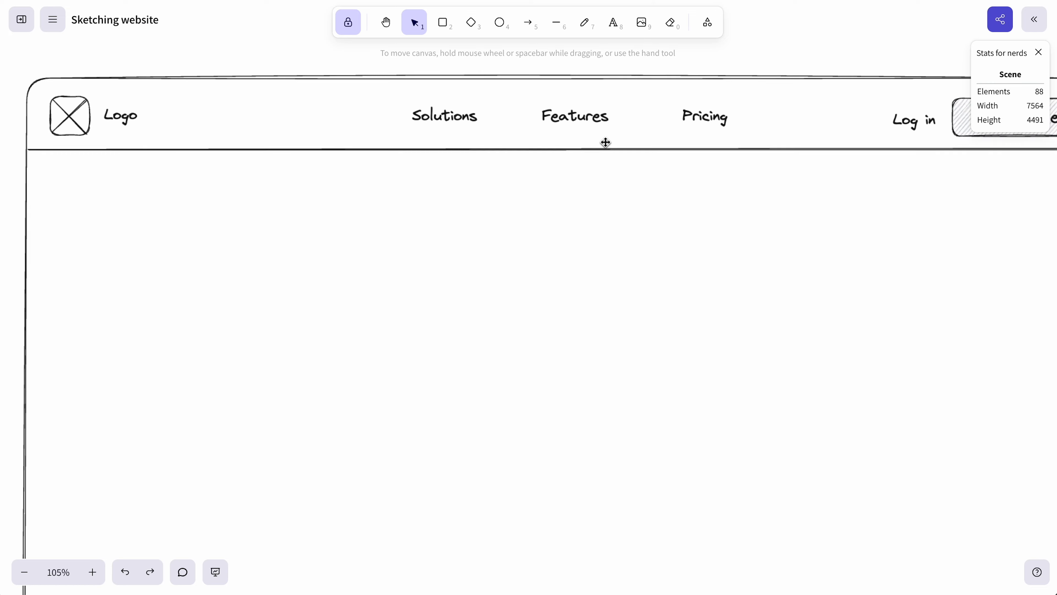
click(557, 24)
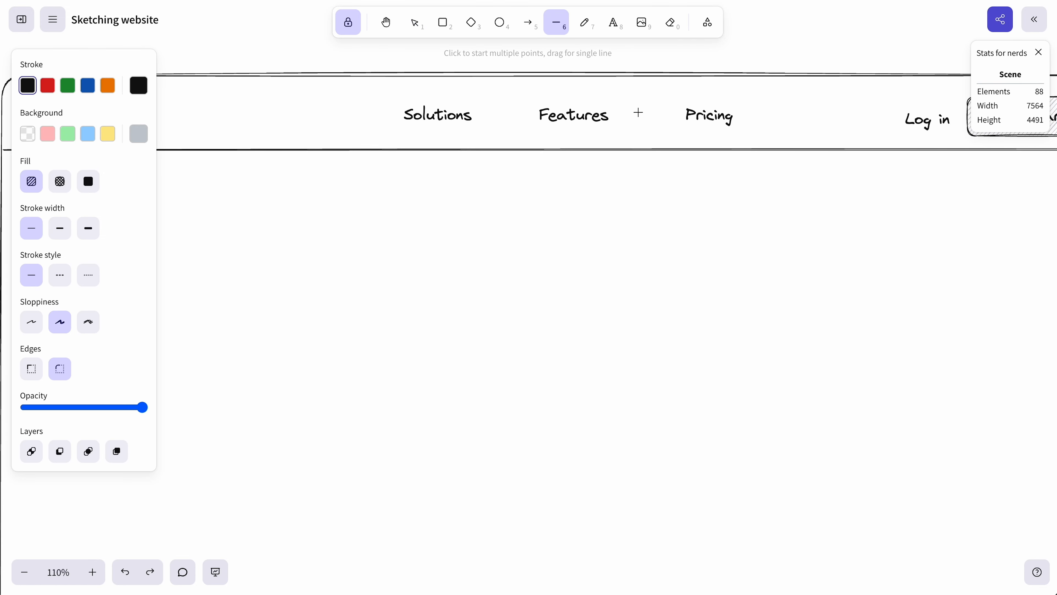
scroll(634, 112, up, 5)
click(612, 125)
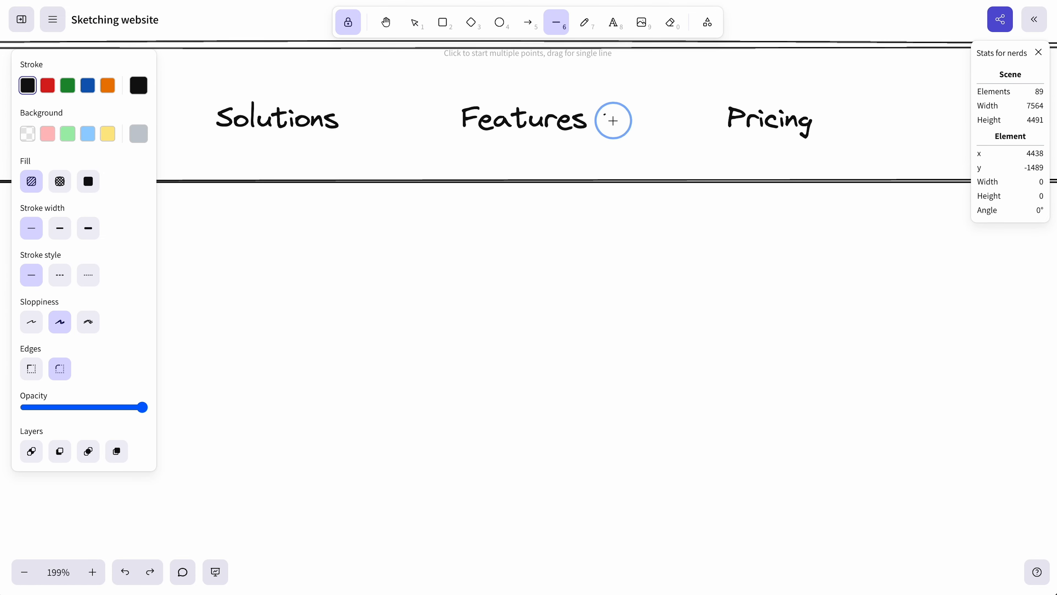
mouse_move(612, 125)
mouse_down()
mouse_move(628, 113)
mouse_move(606, 113)
mouse_up()
key(1)
Step: Group the three triangle lines beside Features and scale the group down to about 12 × 7
drag(661, 154, 625, 111)
key(super+g)
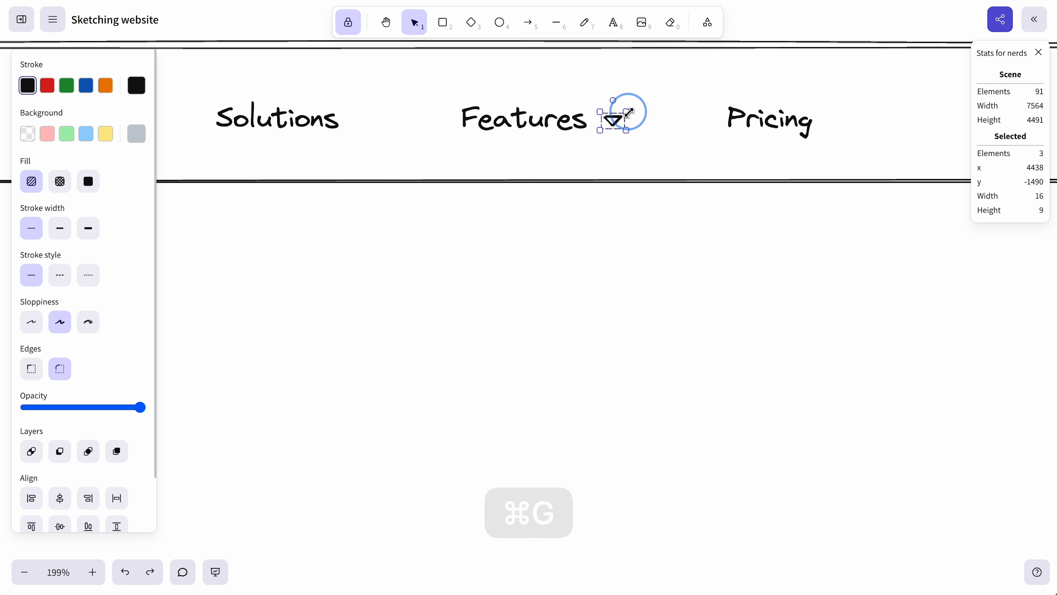
scroll(615, 112, down, 5)
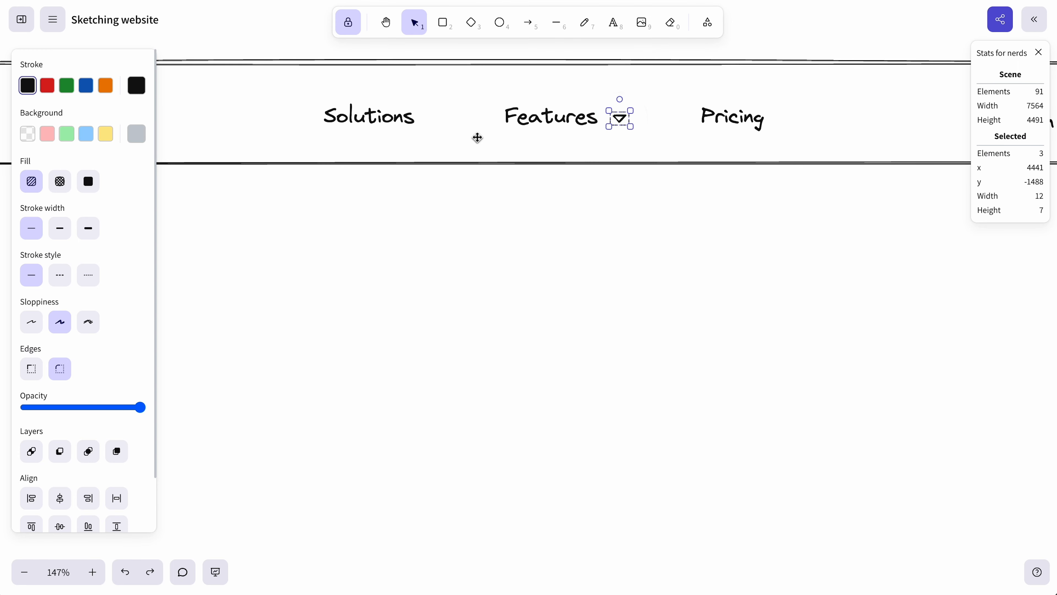
scroll(396, 166, down, 3)
click(396, 167)
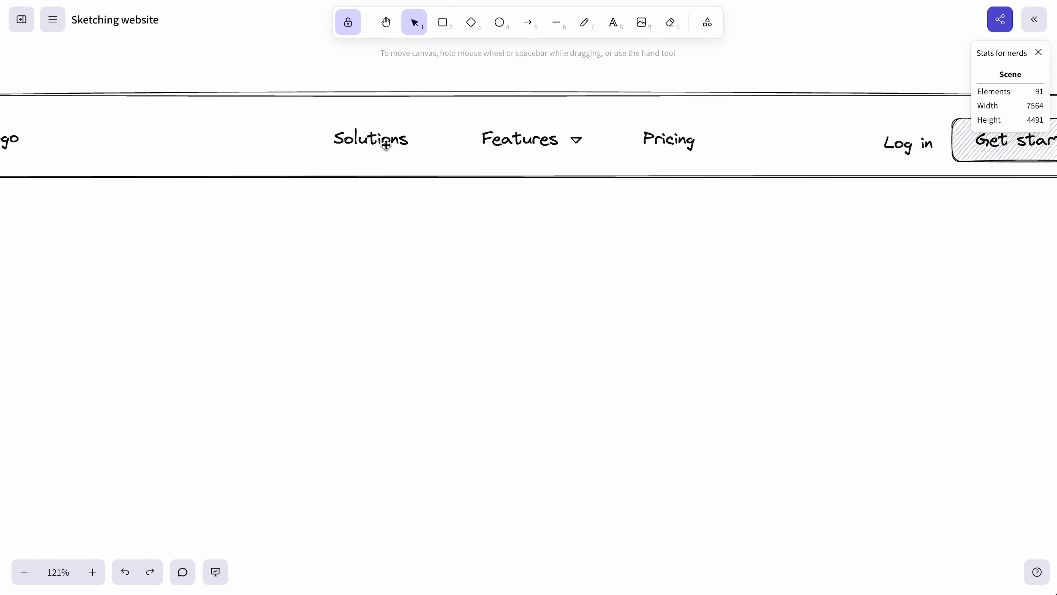
Step: Duplicate the Features dropdown triangle and place the copy just after the Solutions label
click(578, 139)
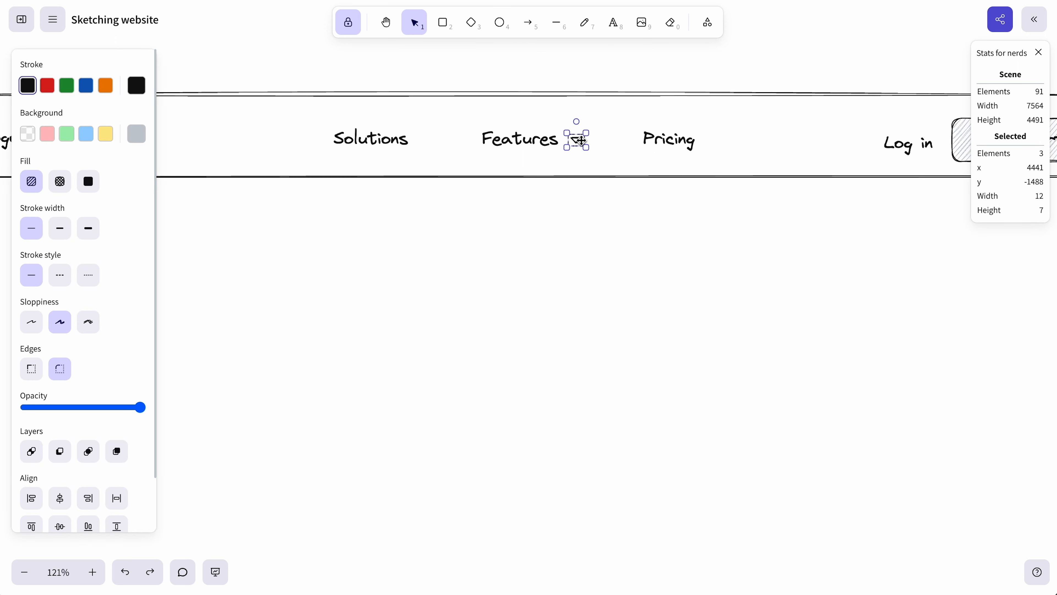
drag(582, 140, 428, 138)
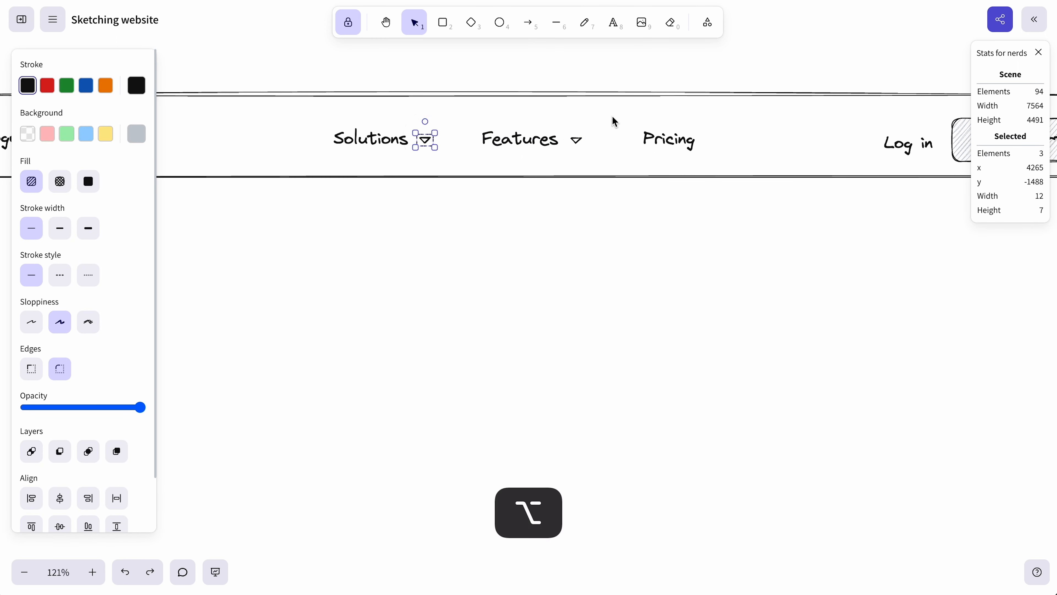
click(604, 79)
Step: Draw a rounded square about 543 × 543 below the header in the right half of the page frame
scroll(604, 75, down, 5)
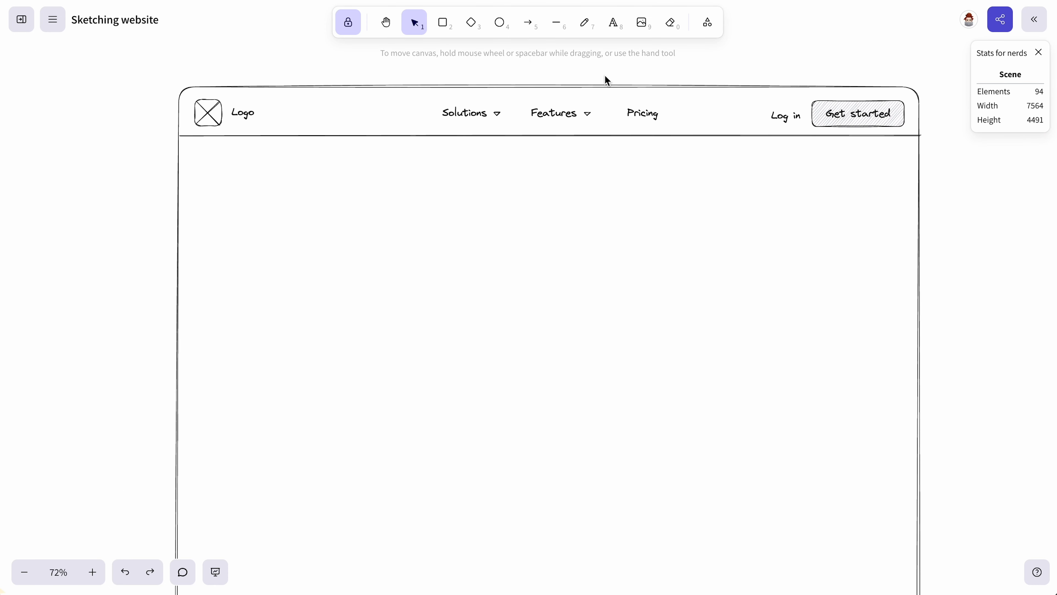
scroll(605, 75, down, 1)
scroll(605, 75, up, 2)
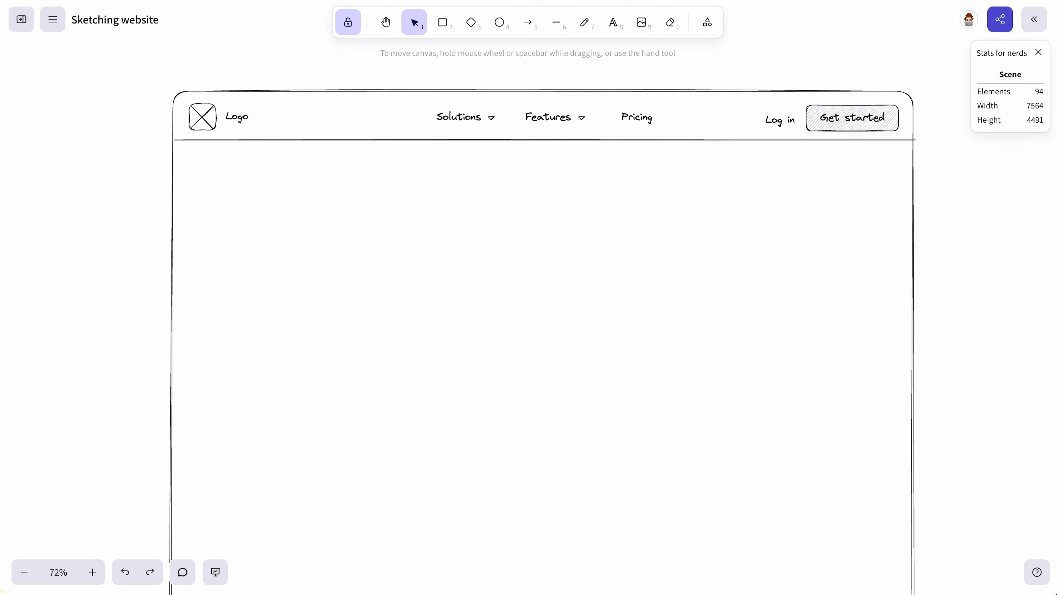
click(449, 24)
scroll(613, 225, down, 4)
mouse_move(600, 183)
mouse_down()
mouse_move(719, 296)
mouse_move(776, 373)
mouse_move(797, 368)
mouse_move(785, 362)
mouse_up()
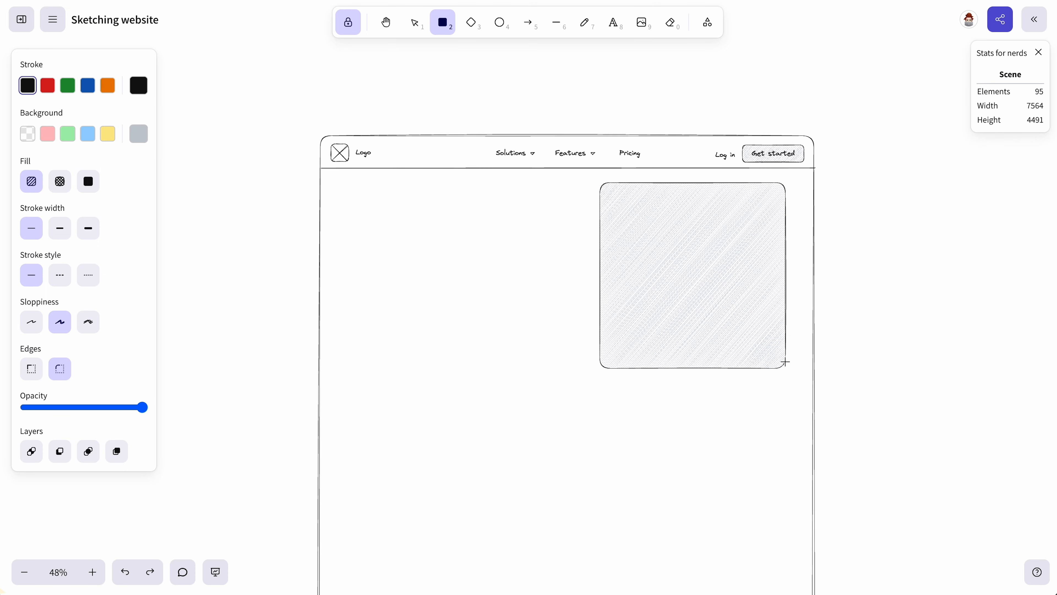
Step: Set the large square's background colour to white
key(1)
click(760, 362)
click(139, 133)
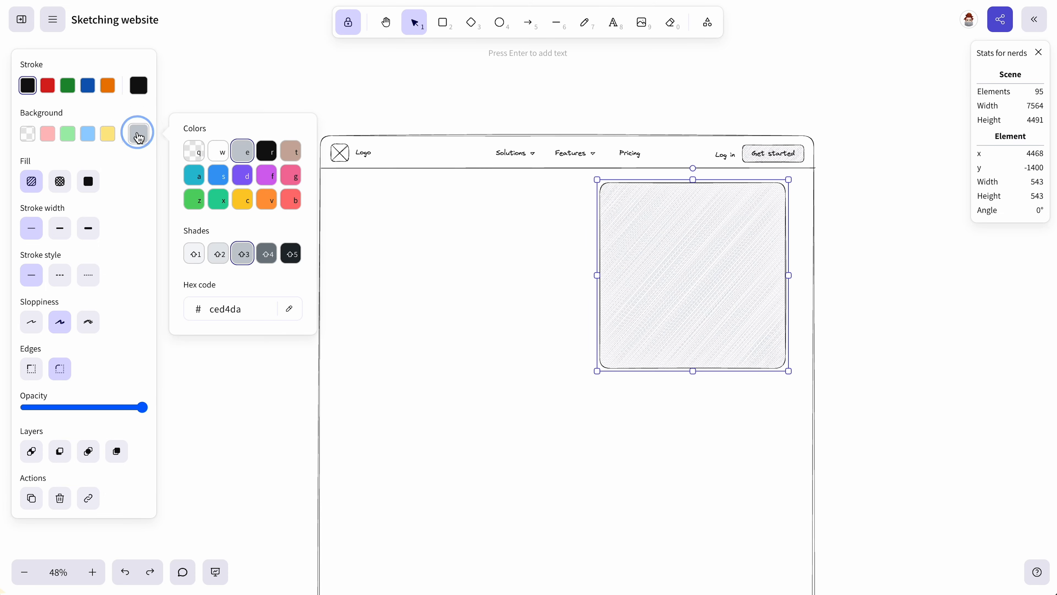
click(218, 151)
key(Escape)
Step: Draw two crossing diagonal lines from corner to corner of the square to make an image placeholder
click(556, 22)
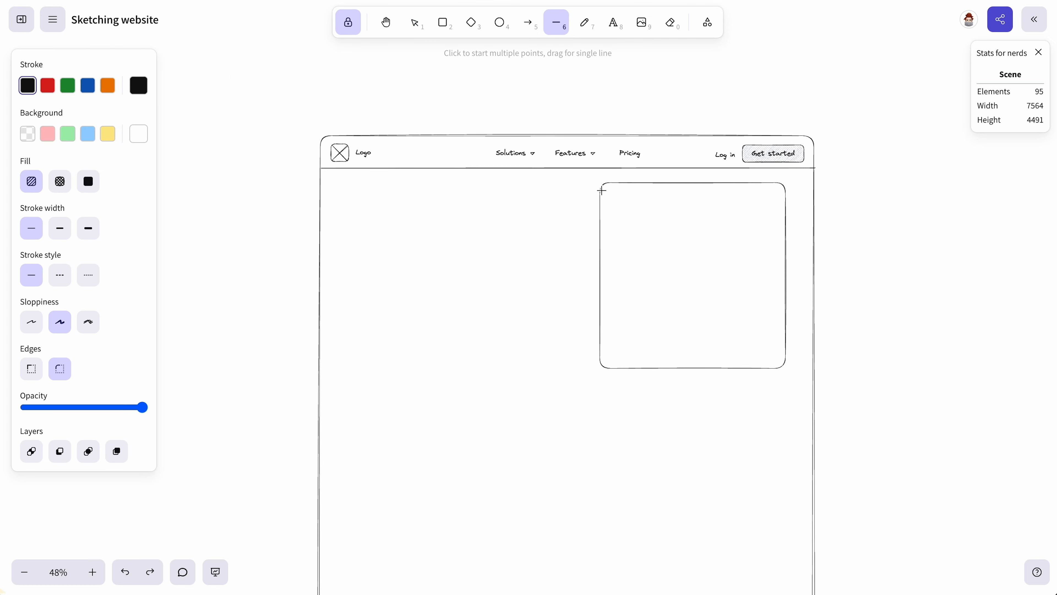
drag(603, 186, 784, 366)
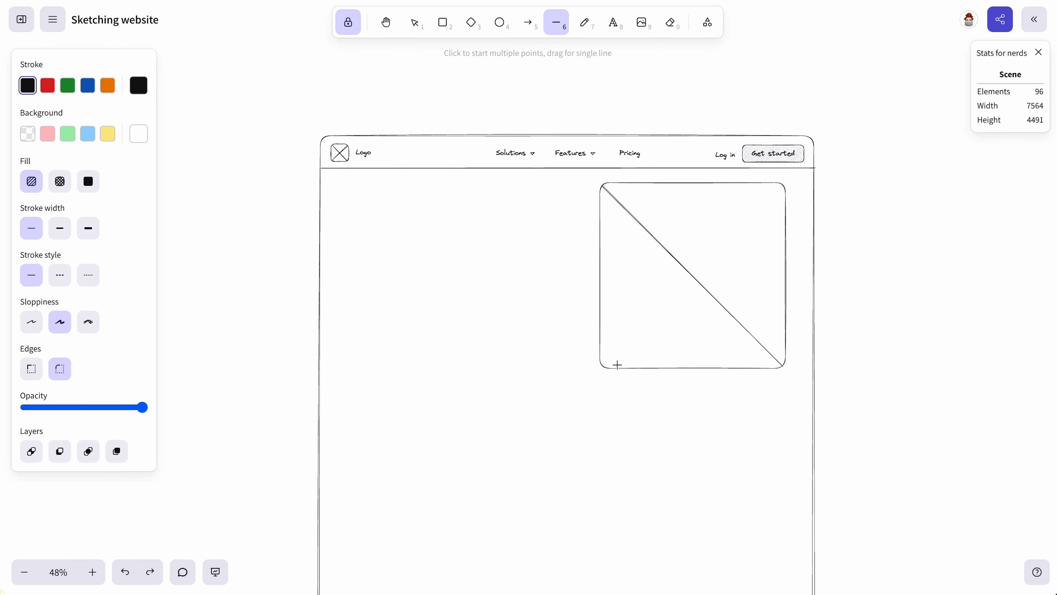
drag(601, 365, 784, 185)
Step: Add the heading "A smarter way to work" left of the image placeholder and set its font size to XL
click(614, 22)
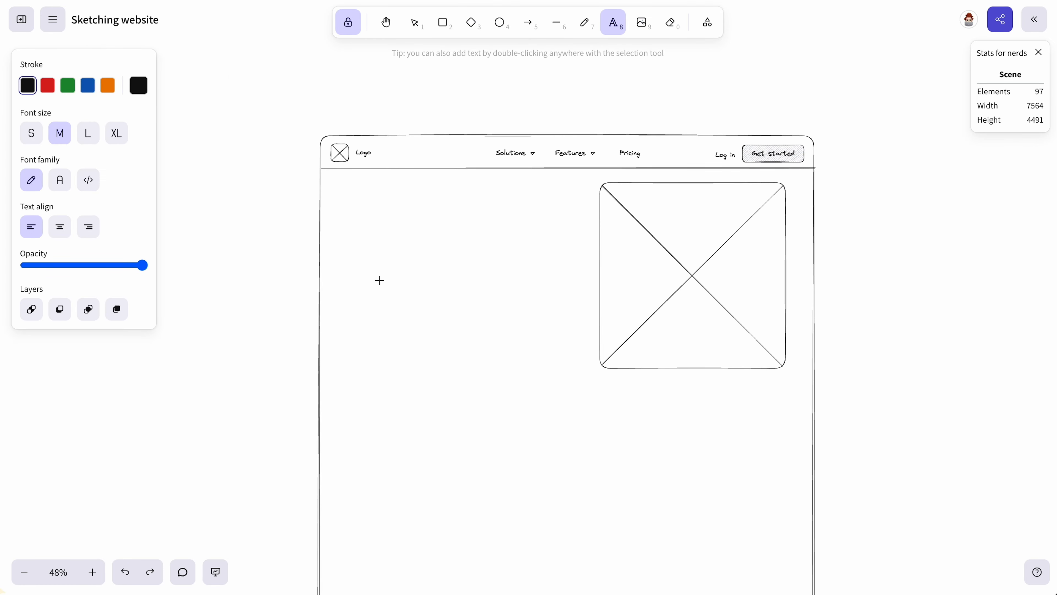
scroll(398, 266, up, 3)
click(378, 201)
text(A smarter w)
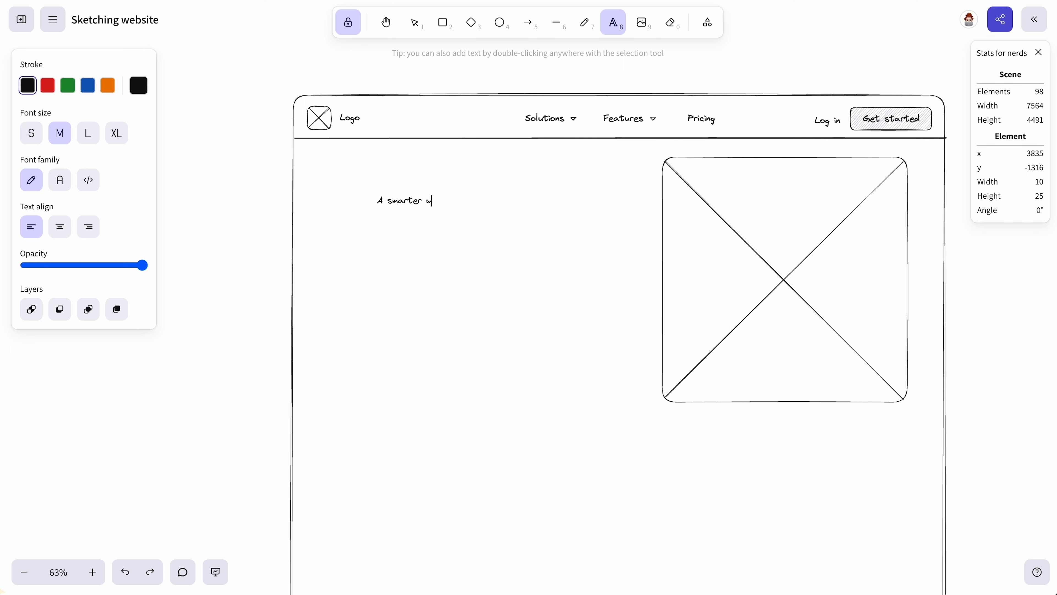
text(ay to work)
key(Escape)
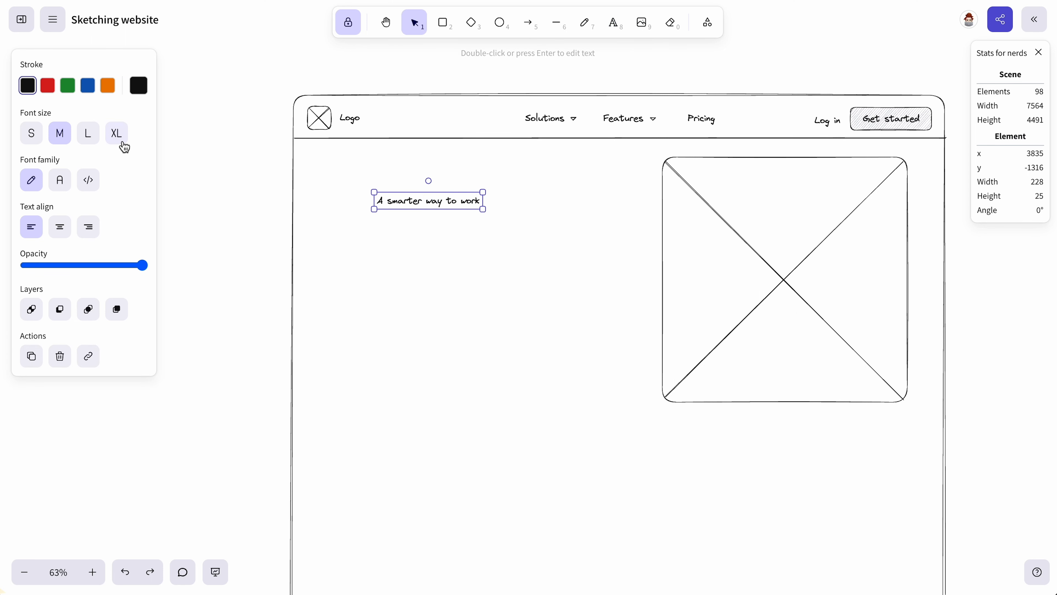
click(116, 133)
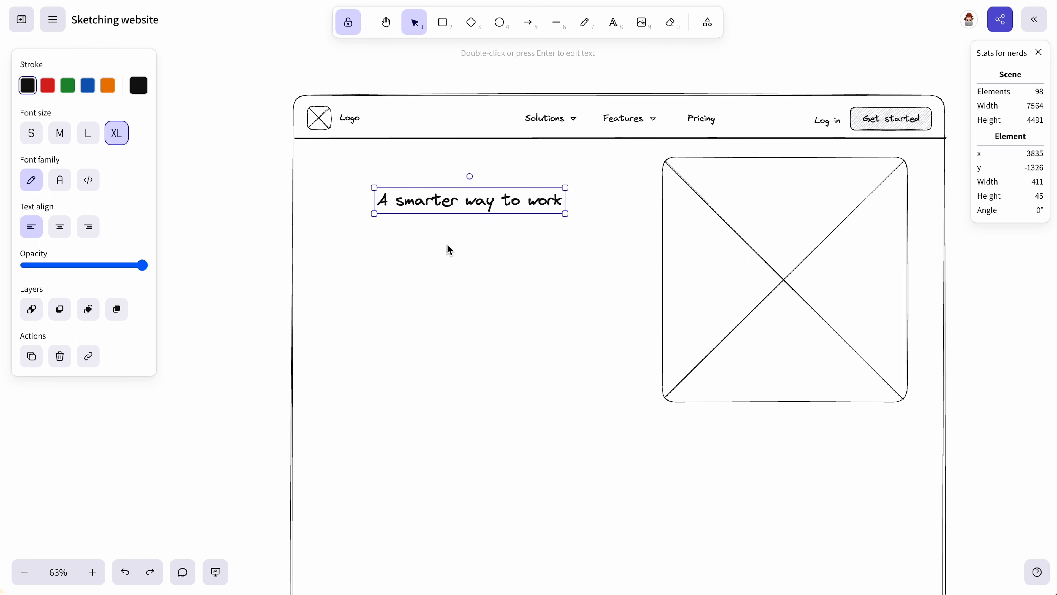
Step: Enlarge the heading to about 528 × 58 and move it left, between the page edge and the image placeholder
drag(534, 203, 560, 181)
scroll(461, 195, down, 1)
drag(462, 196, 452, 196)
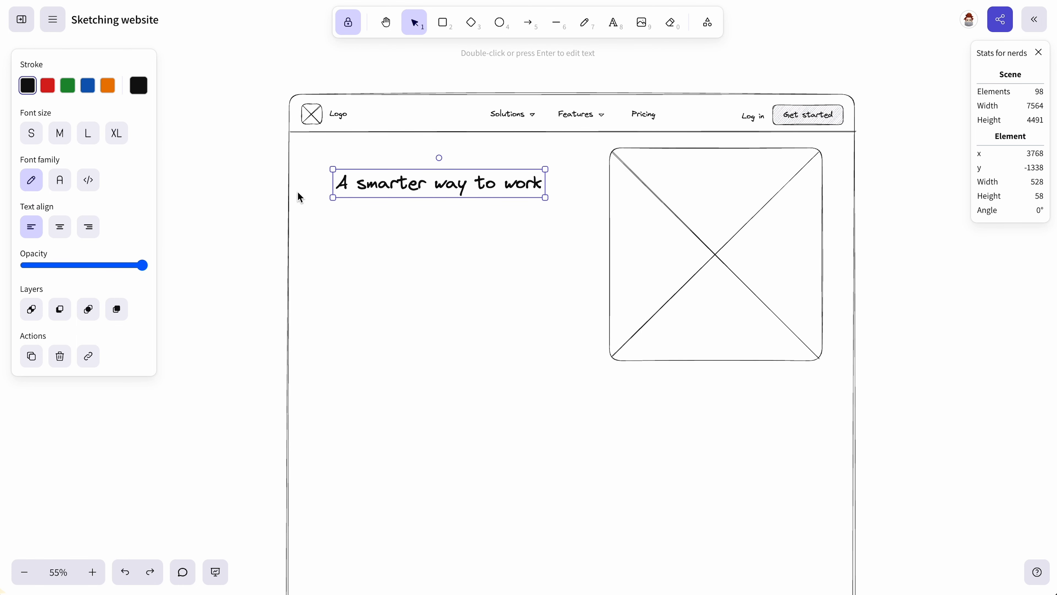
Step: Group the square and its diagonals, and move the image placeholder slightly left
drag(832, 385, 596, 144)
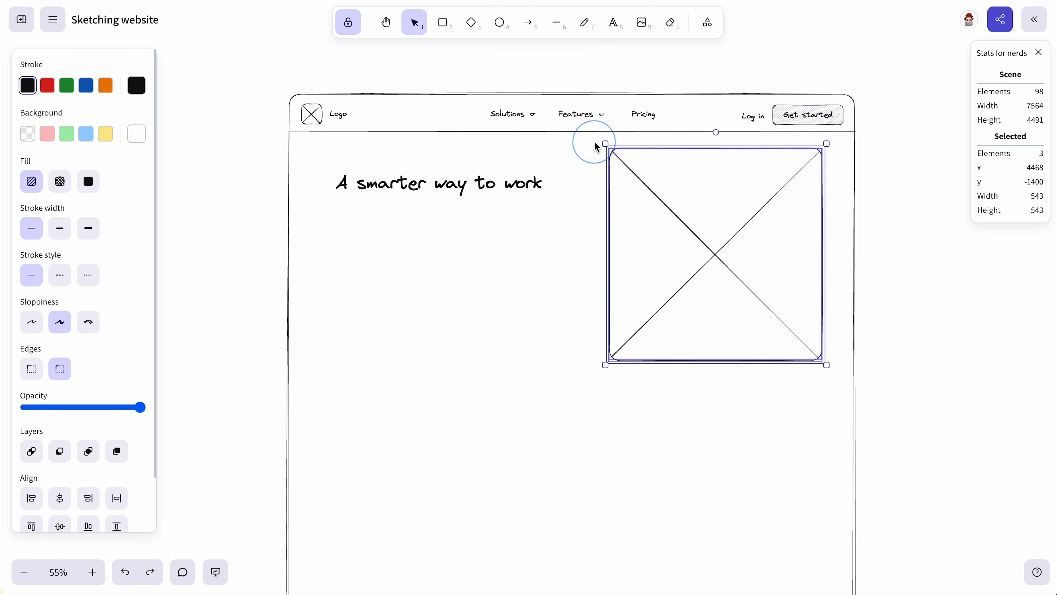
key(super+g)
drag(757, 232, 748, 234)
click(873, 234)
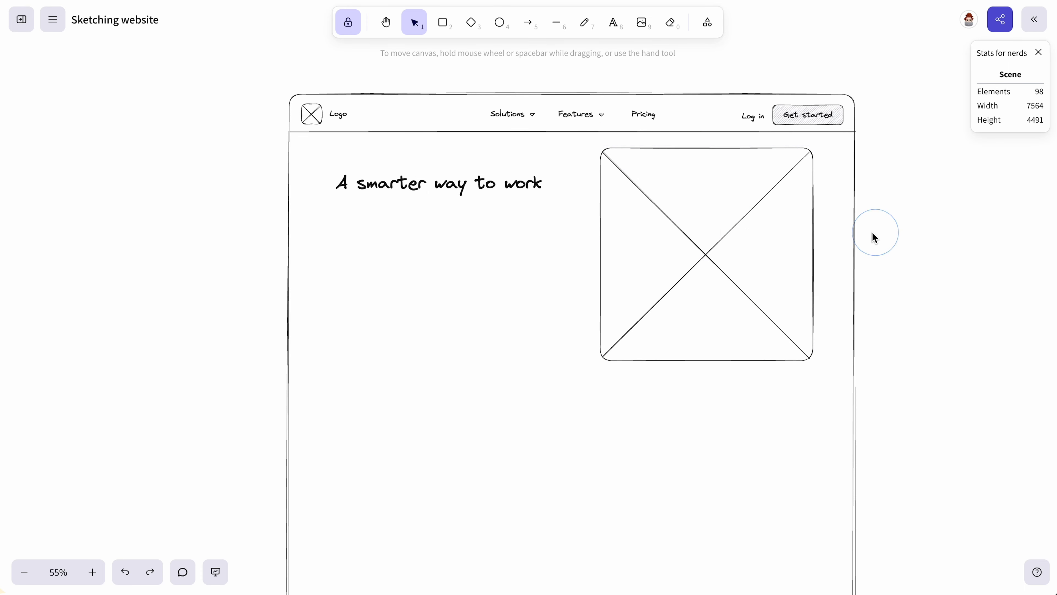
Step: Draw two horizontal text-placeholder lines beneath the heading, a longer one above a shorter one, together about 522 × 35
click(558, 22)
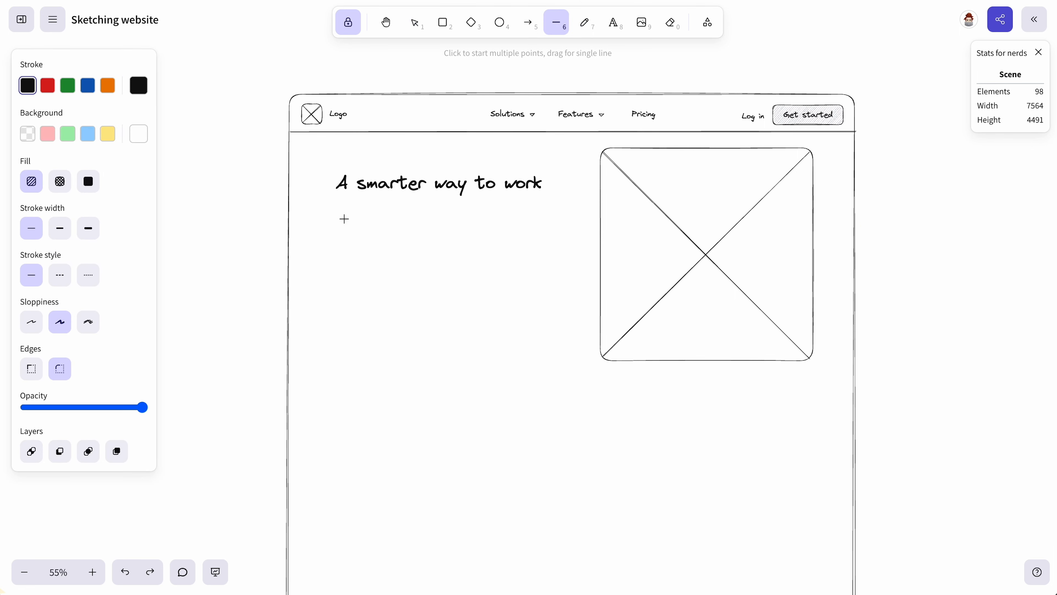
drag(336, 209, 540, 205)
drag(338, 222, 510, 225)
key(Escape)
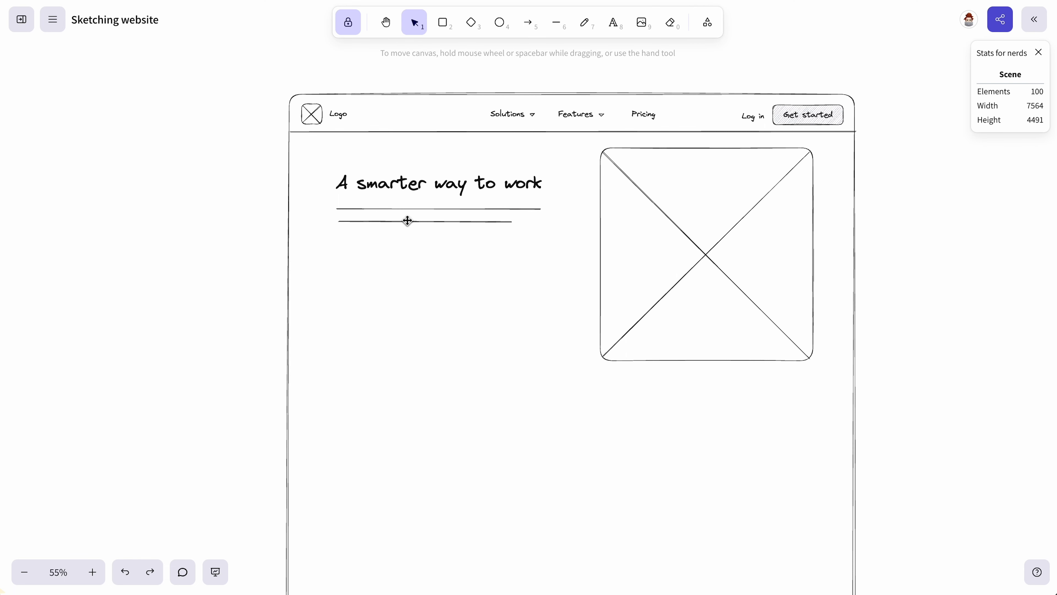
Step: Align the left edges of the two lines beneath the heading
key(ctrl+a)
scroll(100, 475, down, 1)
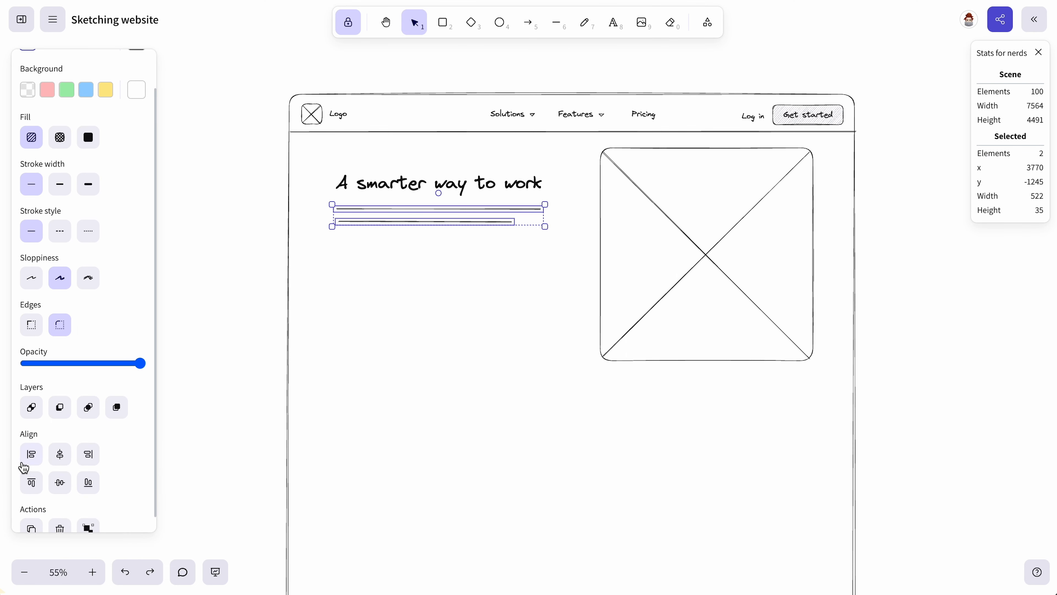
click(31, 454)
click(826, 58)
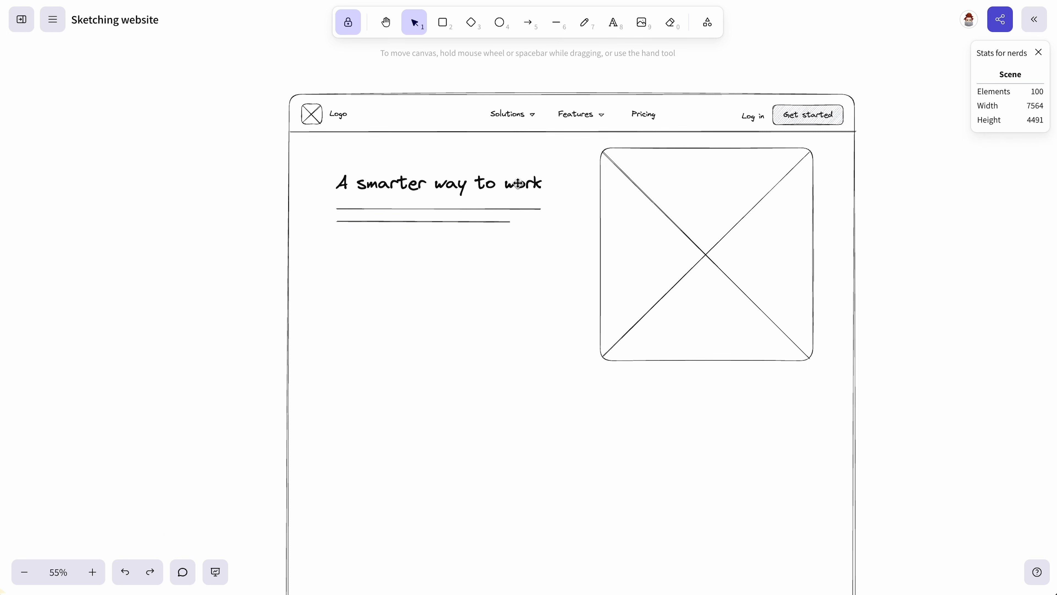
Step: Place two copies of the header's Get started button, about 203 × 57, side by side beneath the hero lines, relabelling the second "How it works"
click(835, 122)
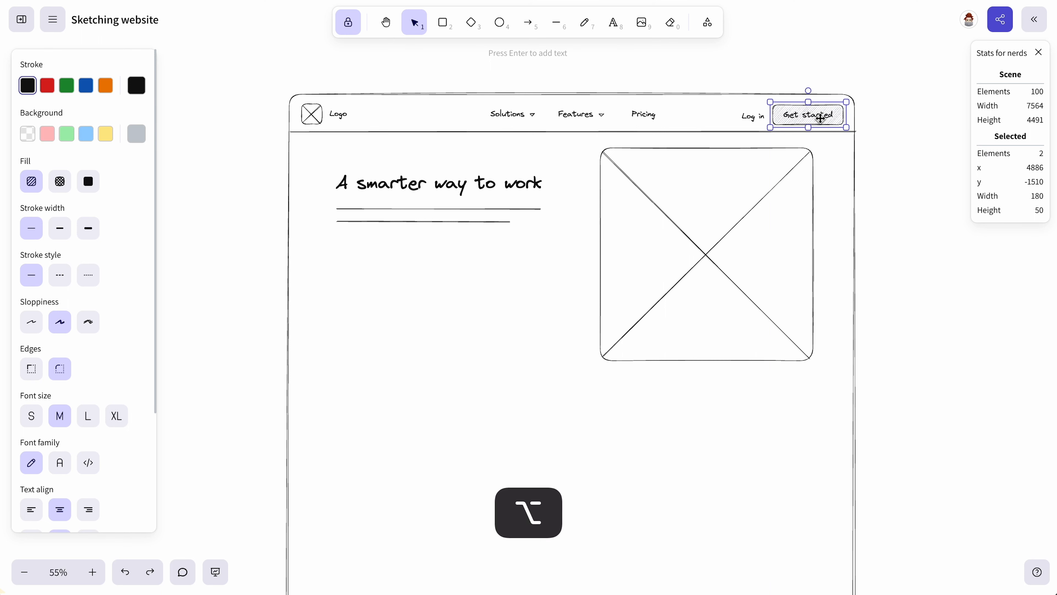
drag(819, 119, 491, 260)
scroll(384, 254, up, 2)
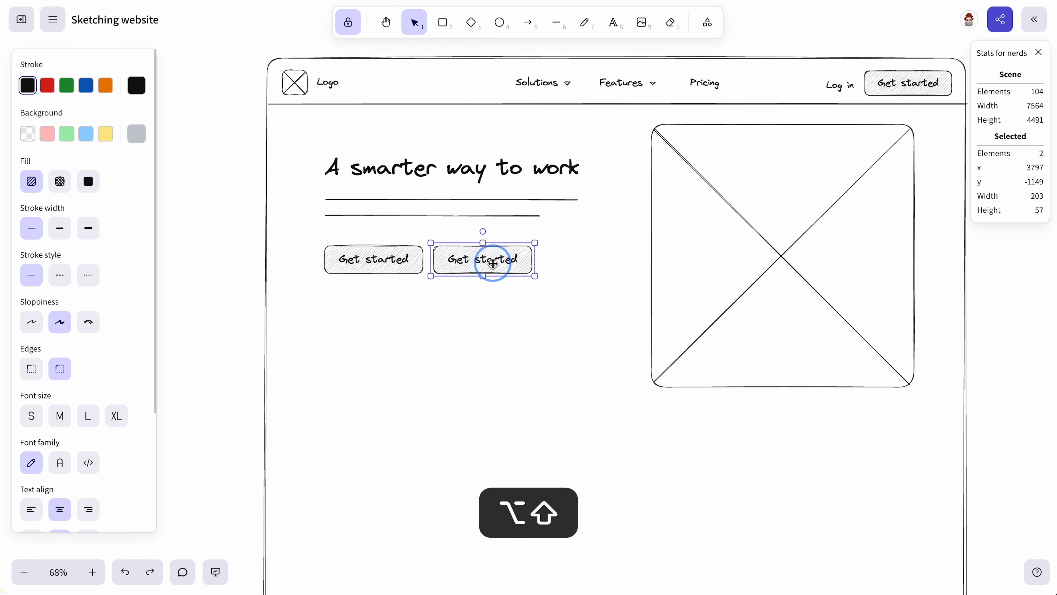
double_click(491, 262)
text(How it works)
click(553, 291)
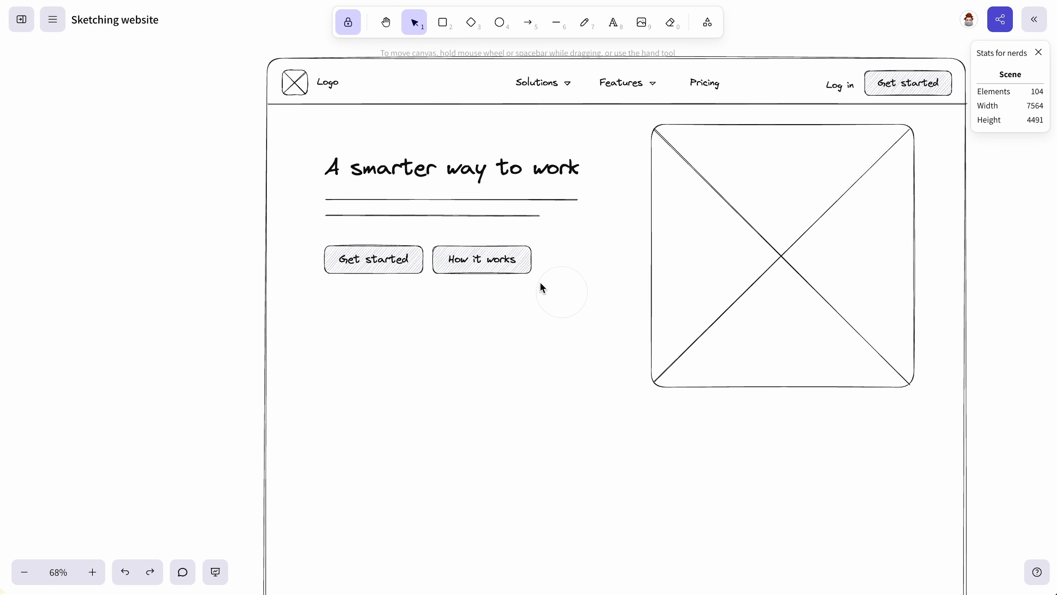
Step: Make the background of the "How it works" button transparent
click(525, 267)
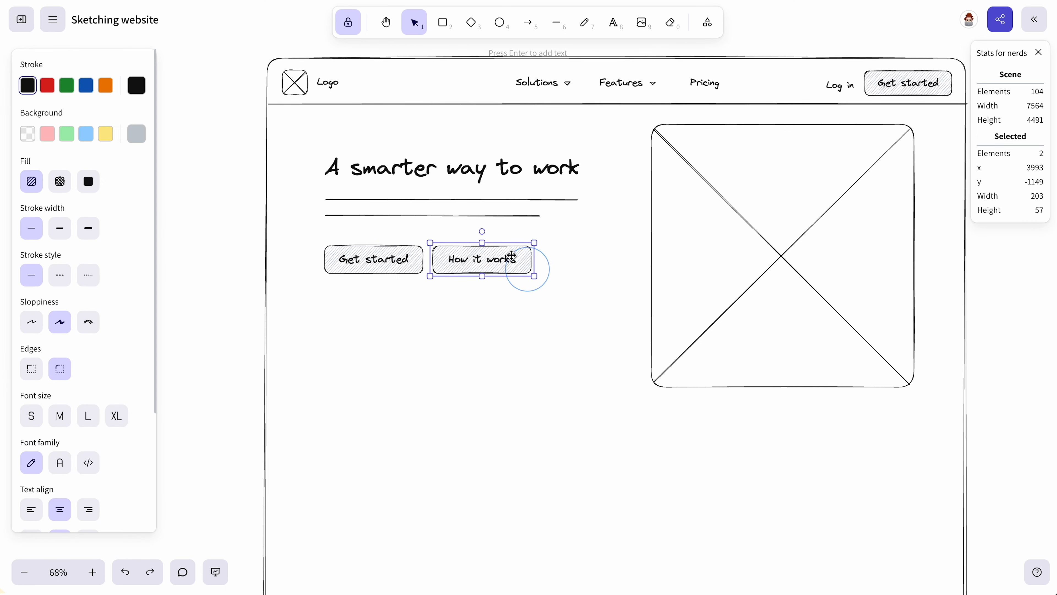
click(27, 134)
click(390, 262)
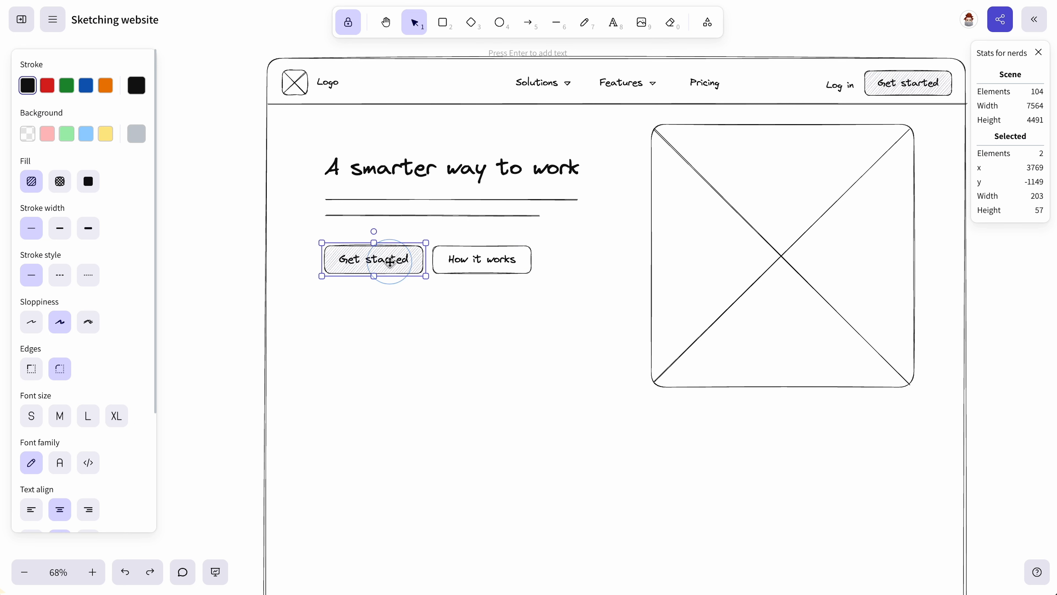
click(504, 273)
click(526, 329)
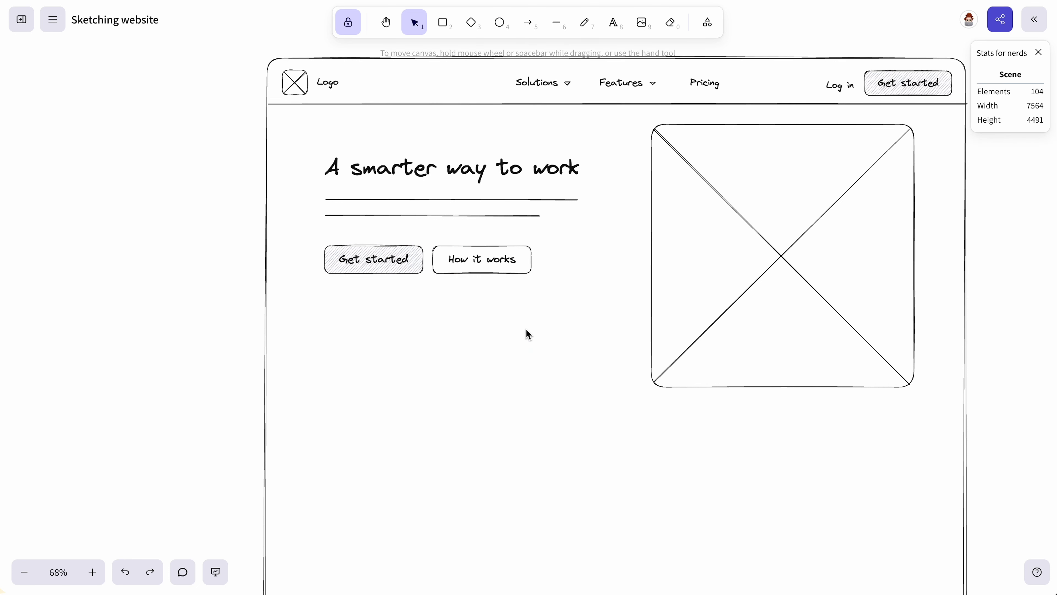
Step: Group the heading, text lines and two buttons, and move the group down to sit vertically centred beside the image placeholder
scroll(525, 329, down, 3)
drag(604, 331, 355, 182)
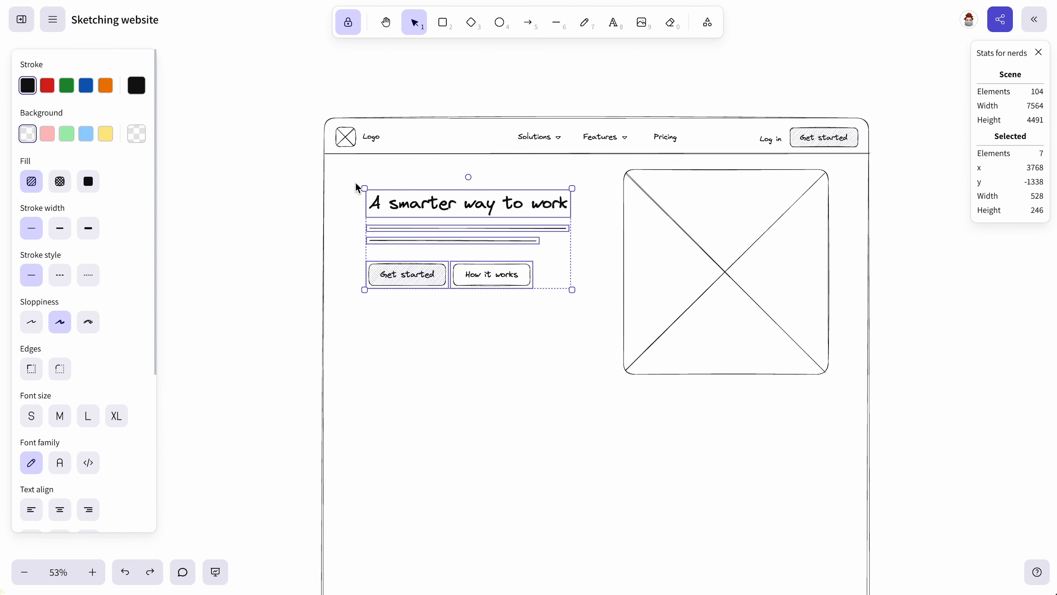
key(super+g)
drag(451, 212, 451, 239)
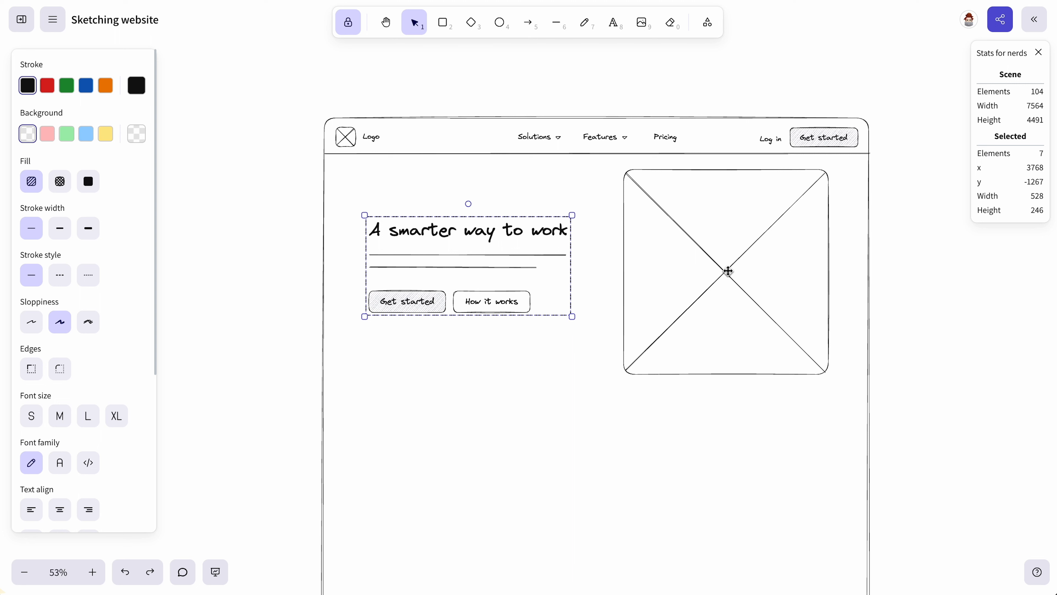
drag(530, 295, 531, 297)
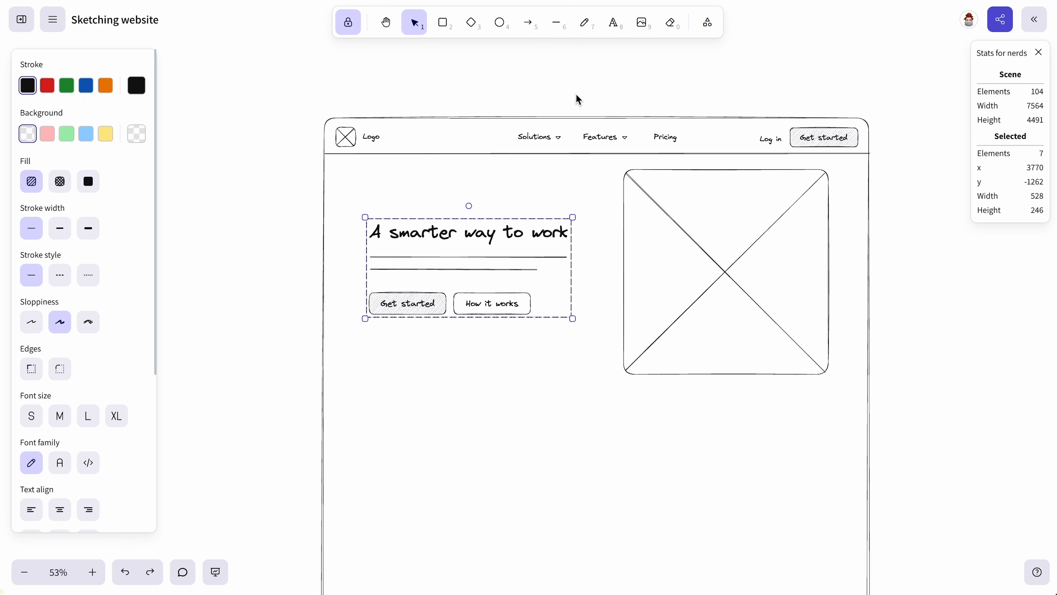
click(576, 93)
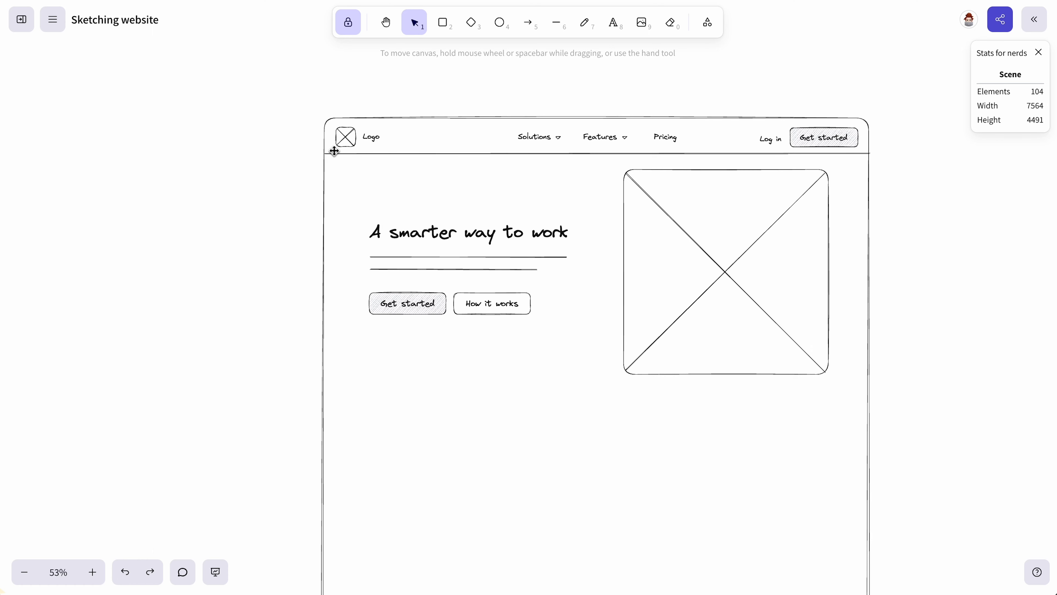
Step: Duplicate the entire page wireframe and place the copy beside the original at the same height
scroll(334, 151, down, 10)
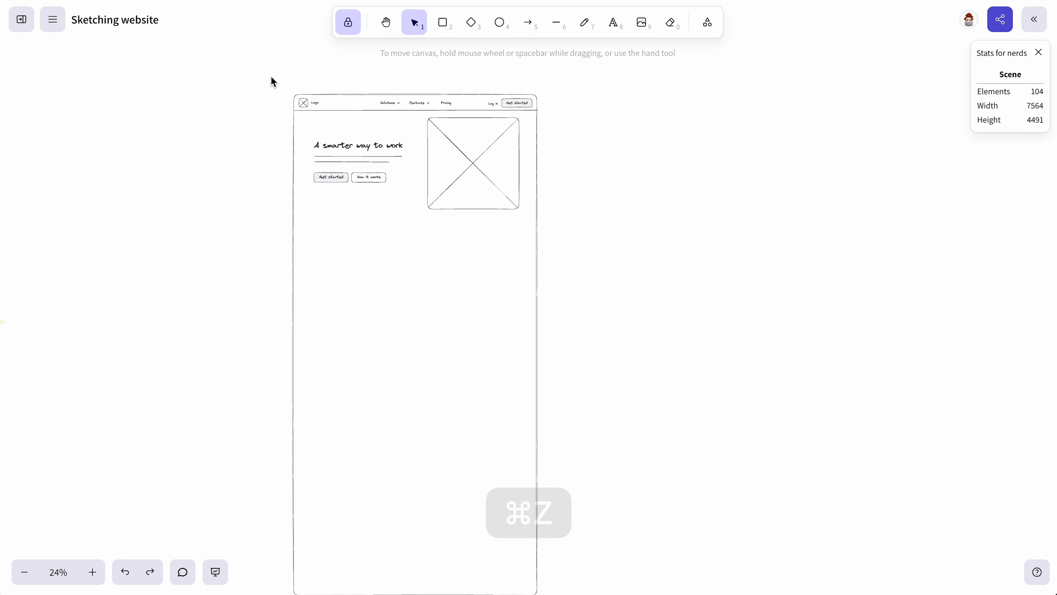
drag(256, 69, 616, 339)
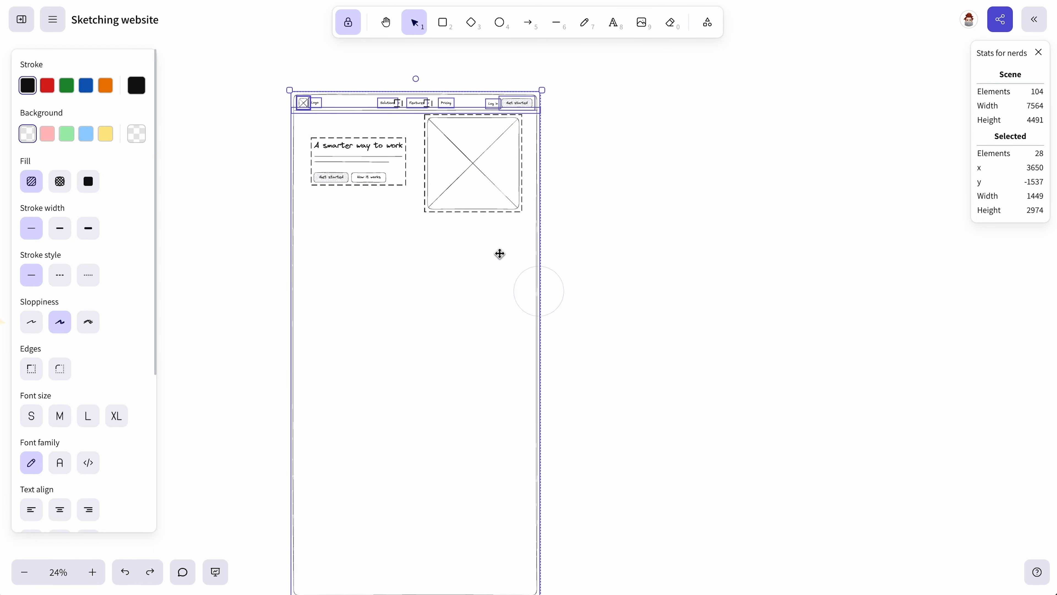
drag(458, 193, 841, 201)
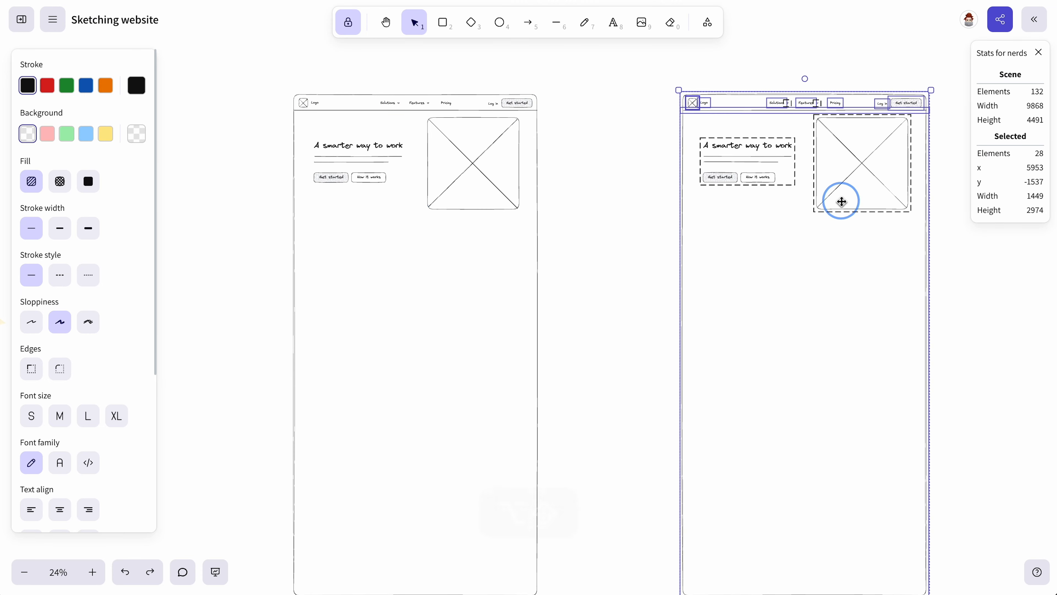
click(951, 92)
Step: Ungroup the image placeholder in the copied page
scroll(950, 91, up, 10)
scroll(643, 163, down, 2)
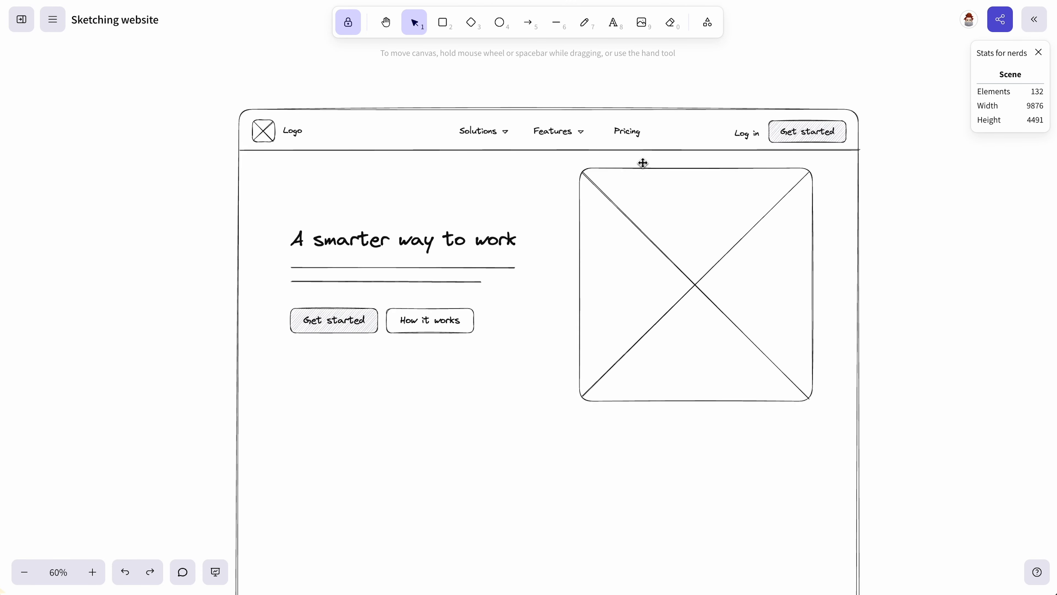
scroll(643, 162, down, 2)
scroll(657, 199, down, 1)
click(667, 194)
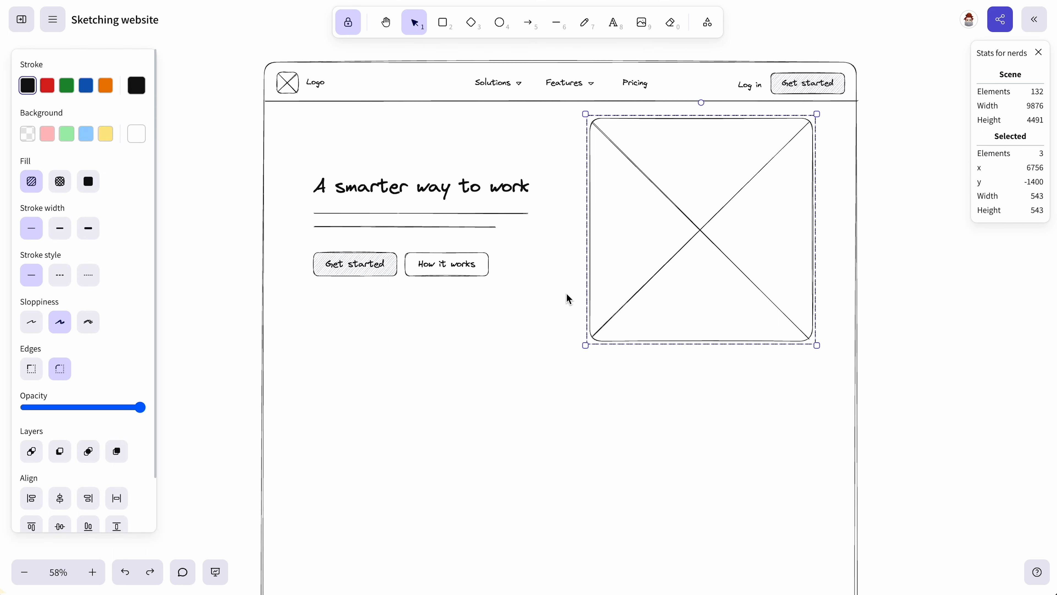
right_click(729, 236)
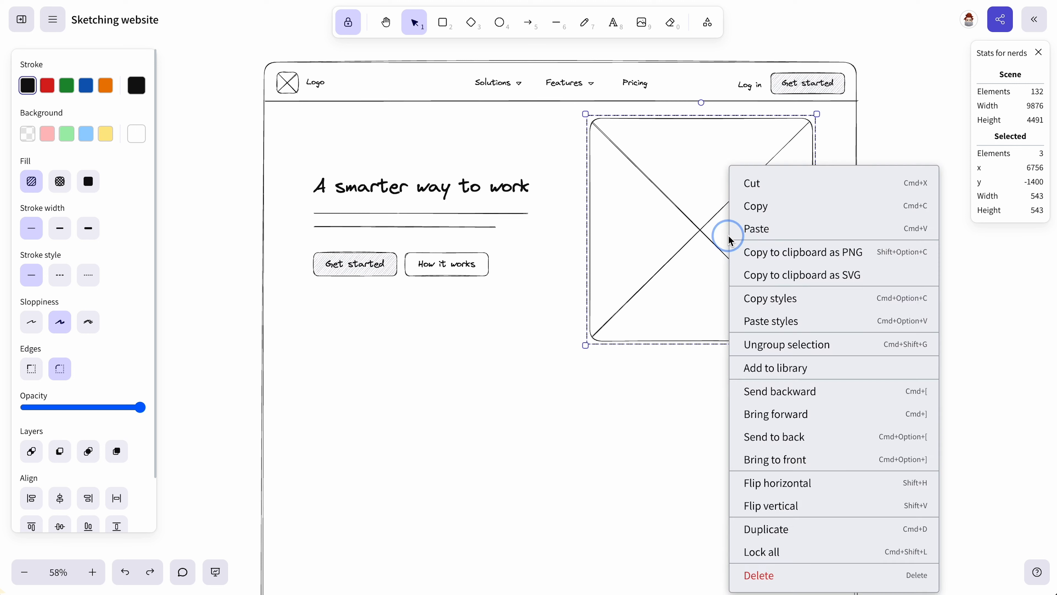
click(827, 345)
click(921, 317)
Step: Stretch the copied page's image frame across nearly the full page width and further down, to about 1396 × 640
click(594, 151)
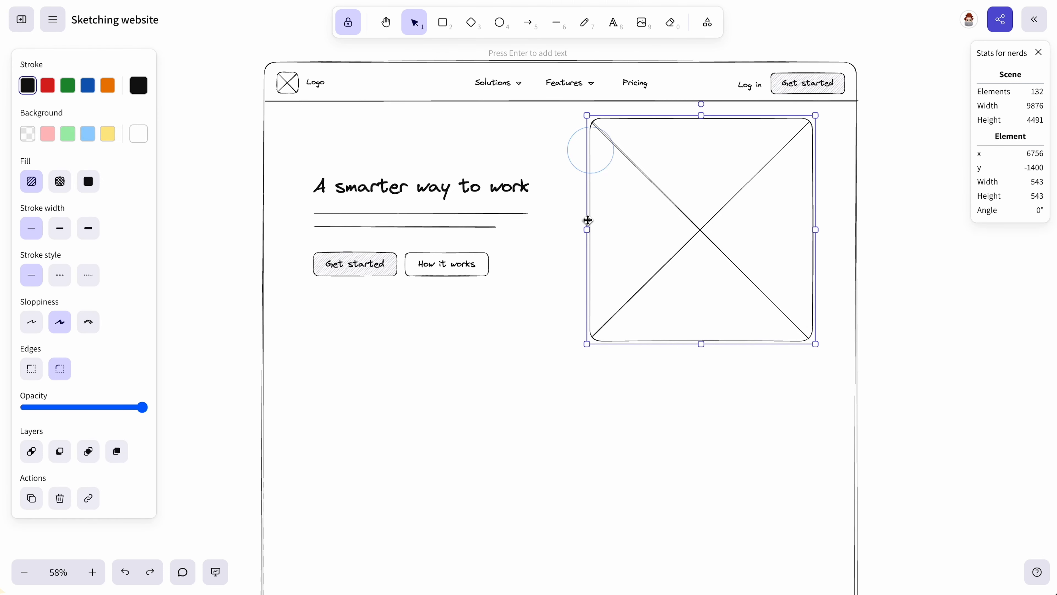
drag(588, 228, 271, 232)
drag(815, 230, 849, 229)
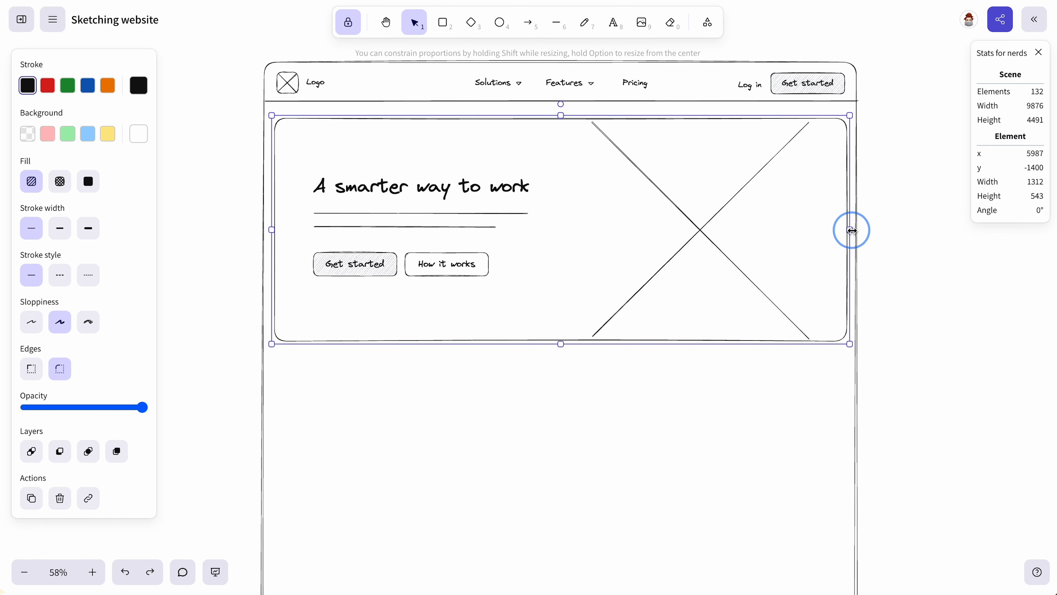
drag(557, 344, 559, 380)
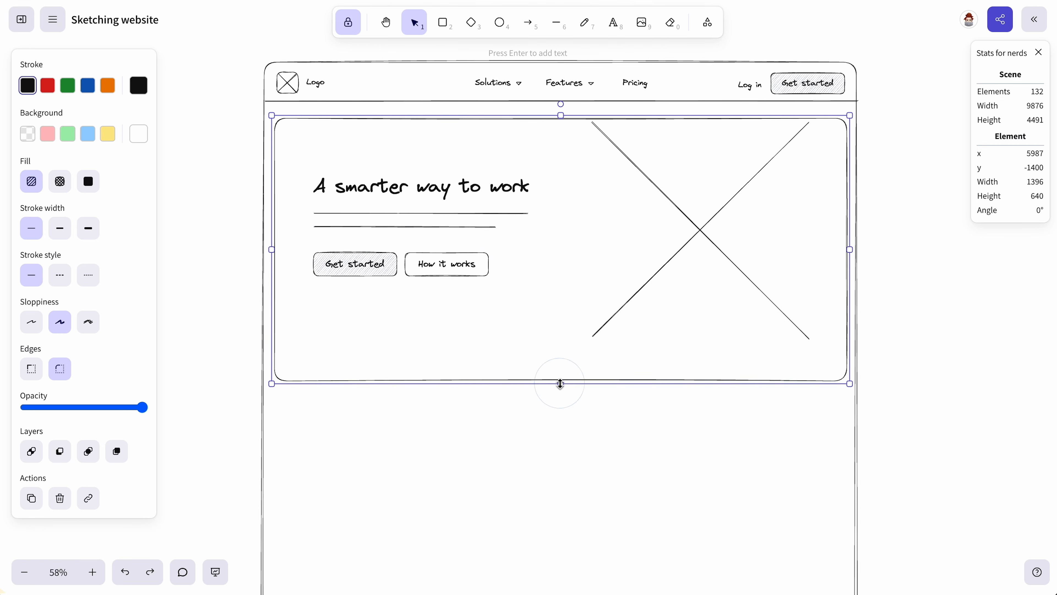
Step: Extend both diagonals to the corners of the widened image frame, and move the hero text group to the frame's centre
click(631, 160)
drag(594, 123, 281, 123)
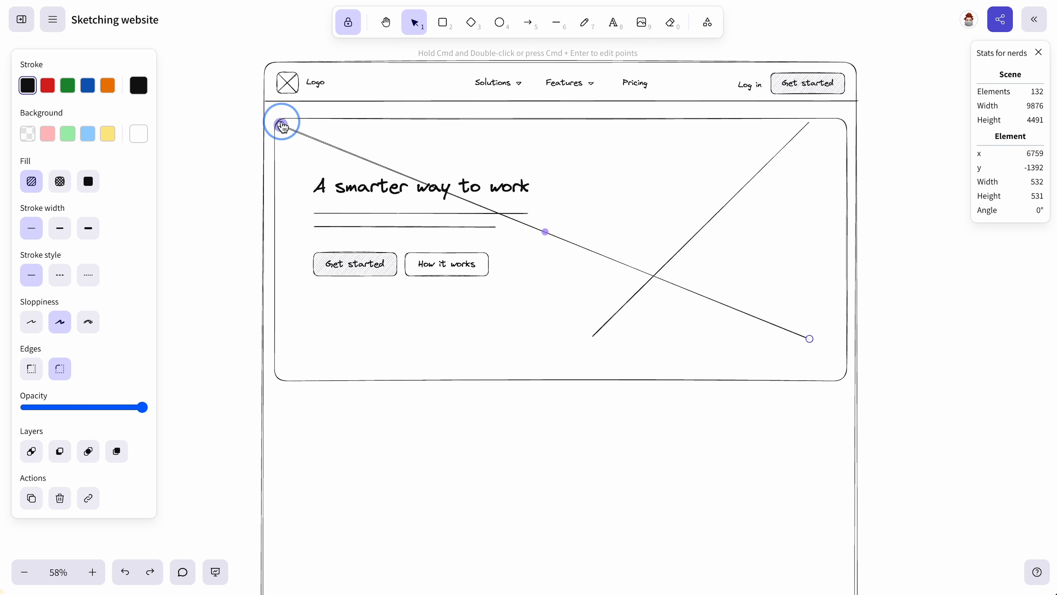
drag(809, 338, 841, 382)
click(809, 122)
drag(809, 123, 841, 122)
drag(593, 338, 279, 376)
click(403, 249)
drag(404, 248, 554, 249)
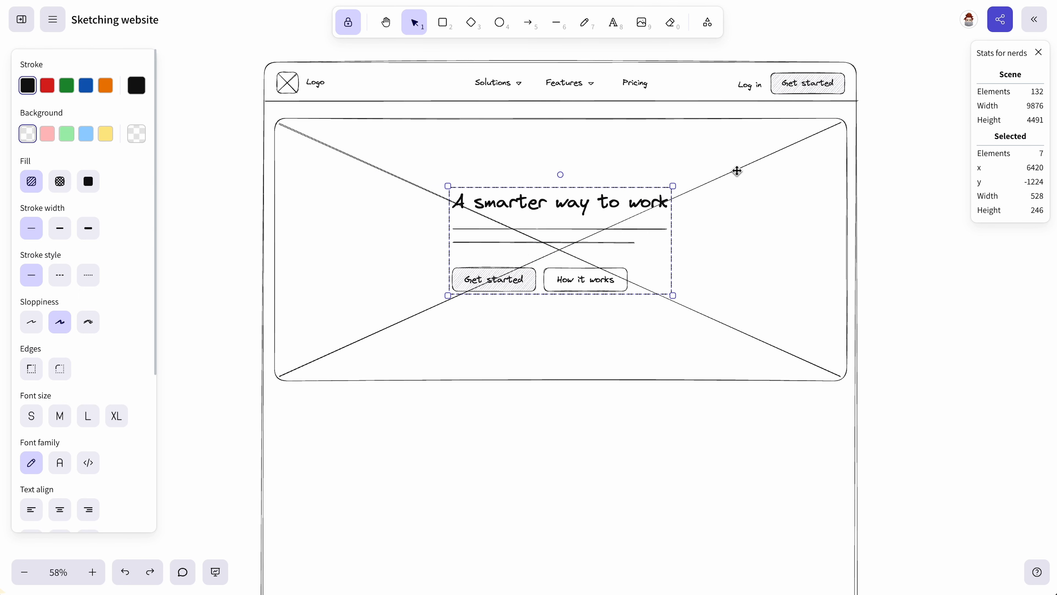
Step: Fill the wide image frame with light grey e9ecef
click(796, 118)
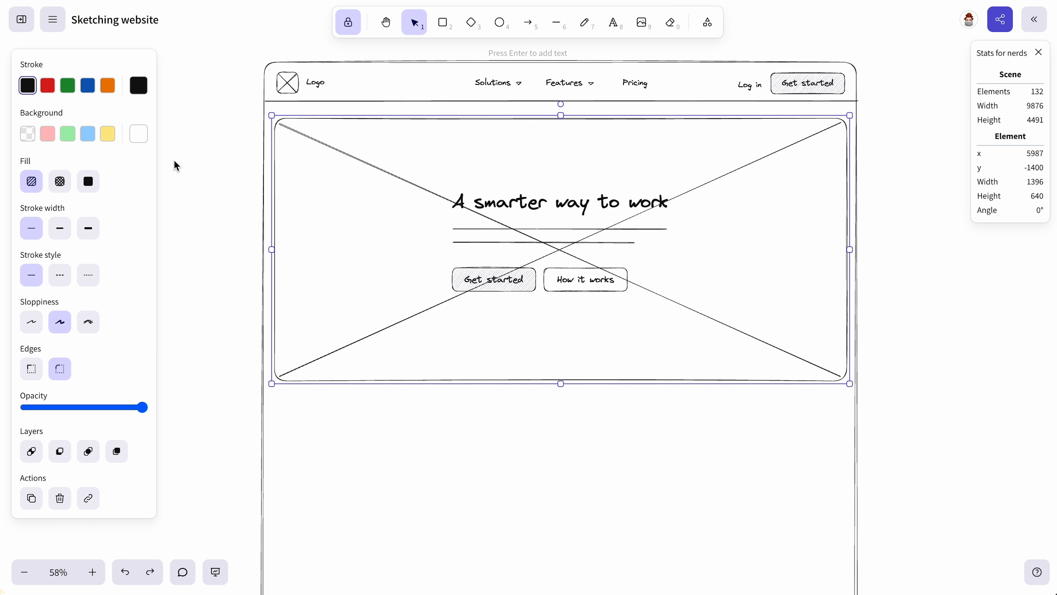
click(139, 134)
click(247, 155)
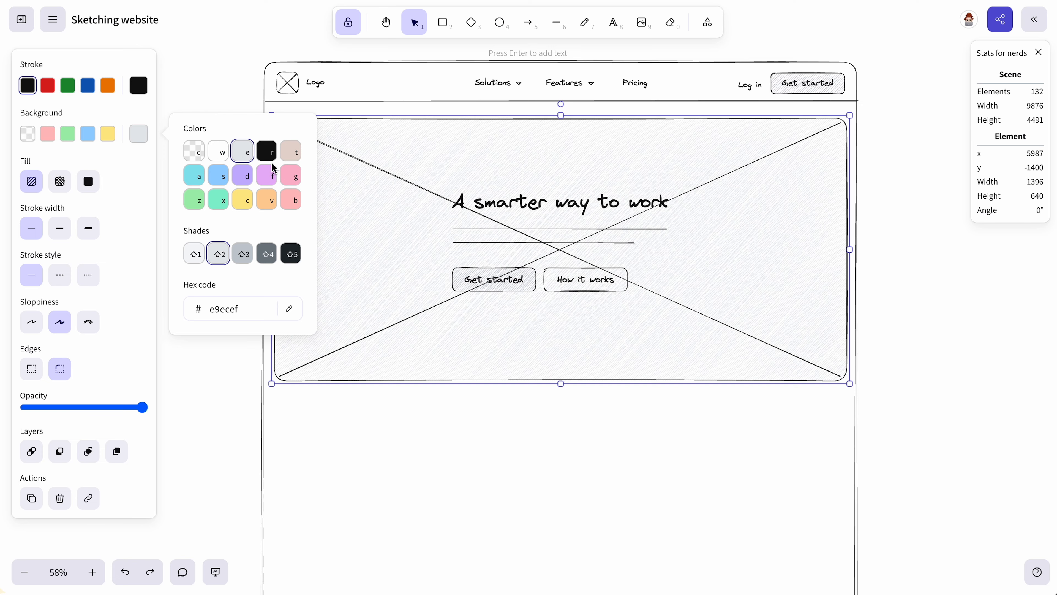
click(188, 69)
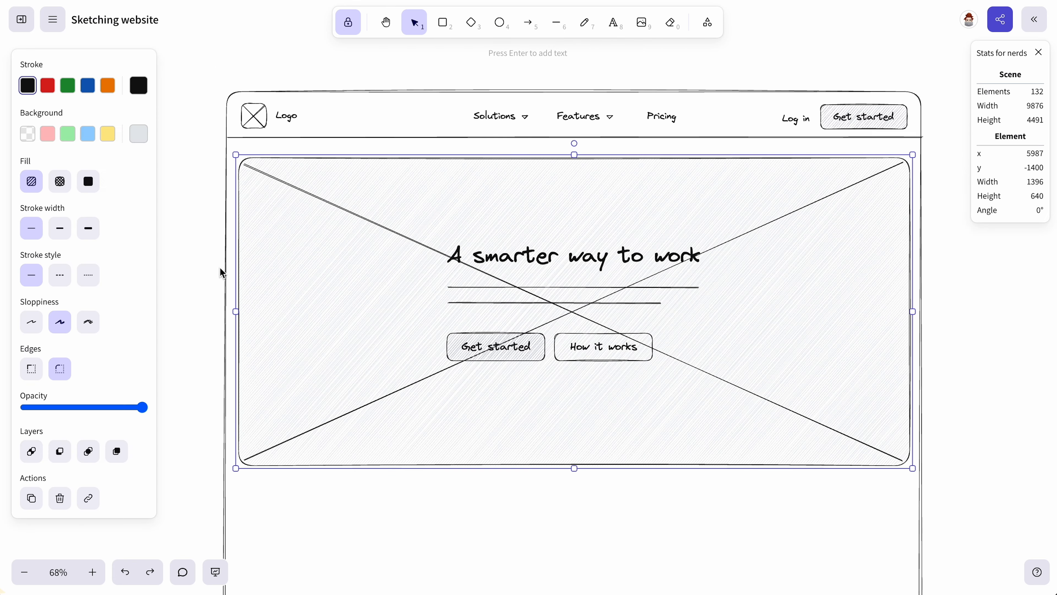
scroll(220, 267, up, 5)
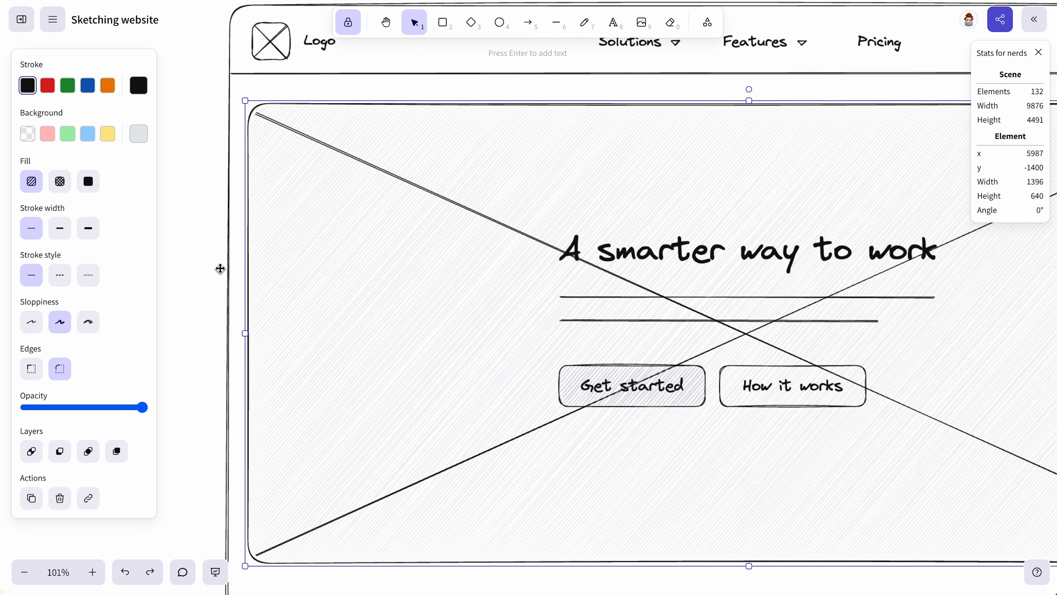
scroll(414, 269, down, 5)
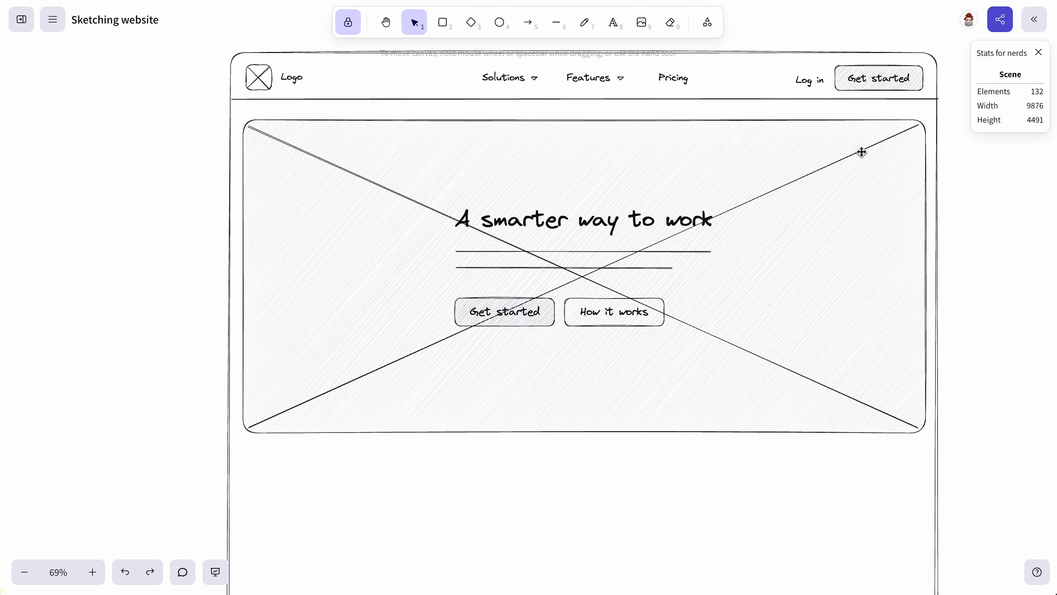
Step: Set the stroke colour of both diagonals in the wide image frame to the third shade of grey
click(861, 152)
scroll(501, 140, right, 4)
scroll(434, 115, left, 3)
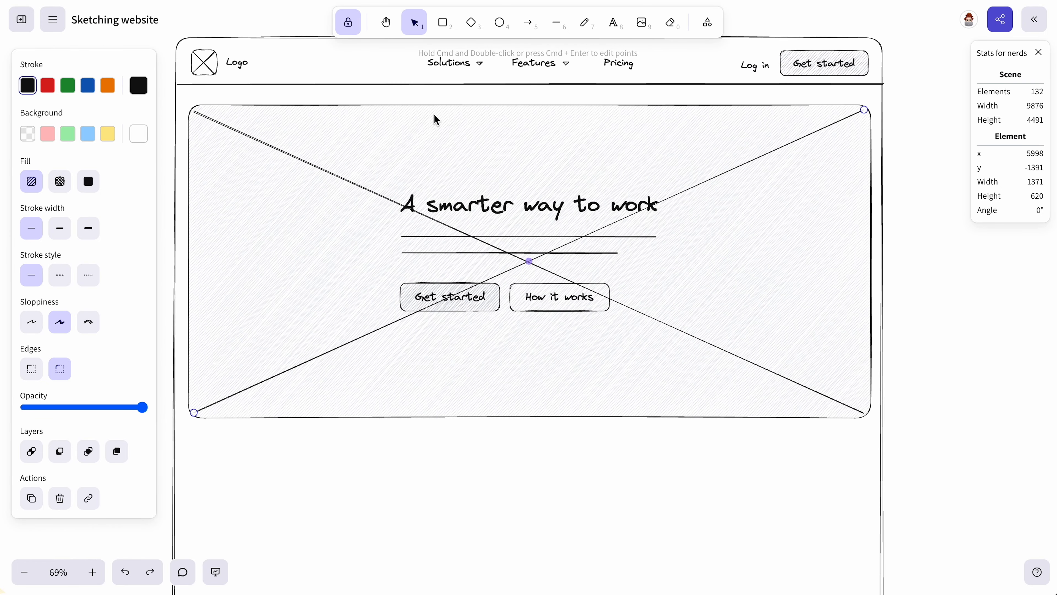
click(139, 85)
click(238, 100)
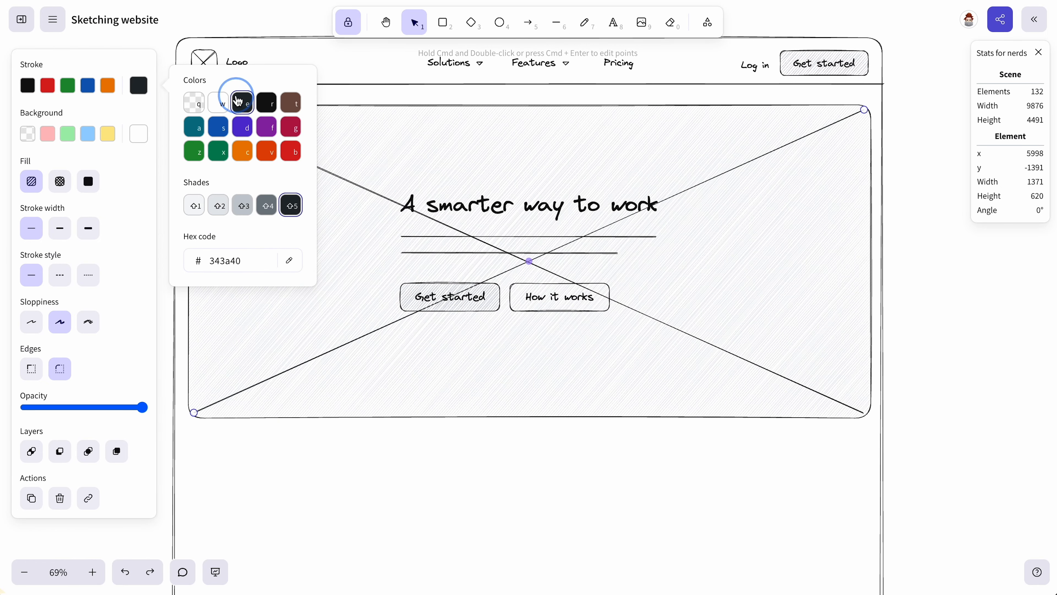
click(243, 212)
click(27, 85)
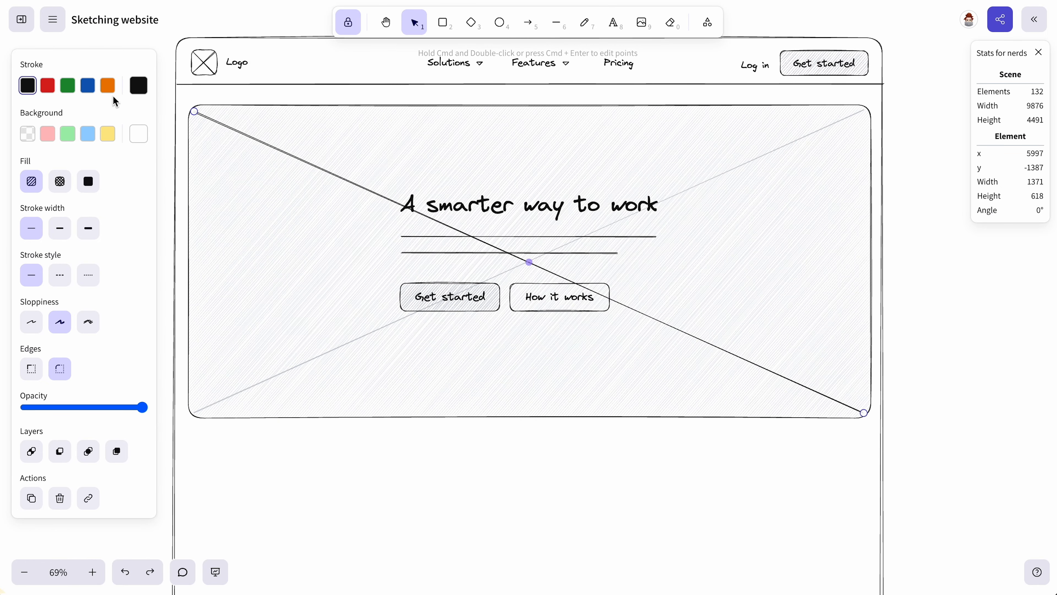
click(139, 86)
click(243, 109)
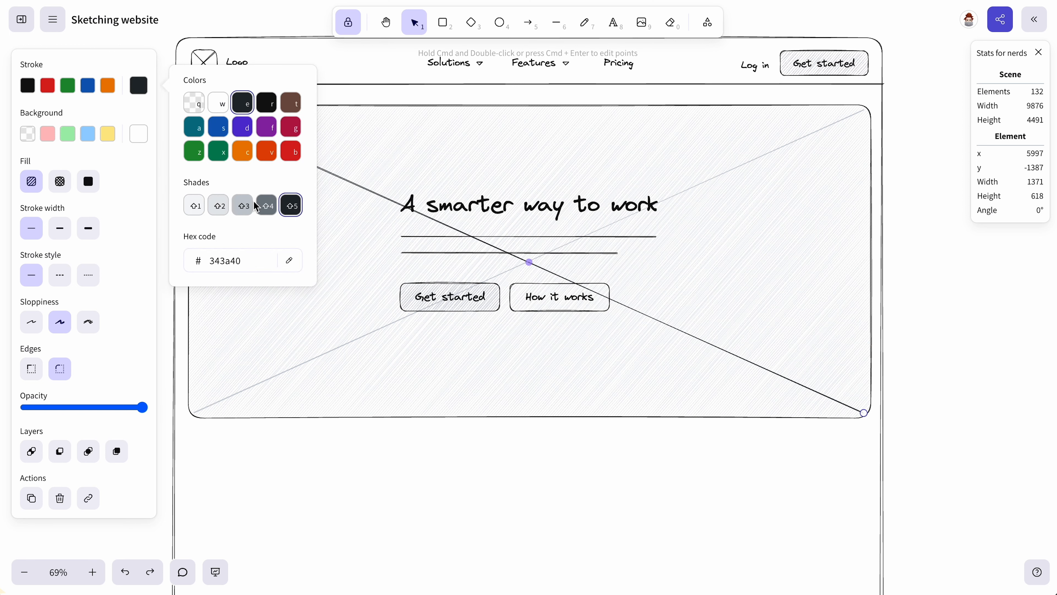
click(242, 206)
click(953, 302)
Step: Draw a straight horizontal divider line across the full width of the original page, just below its hero section
scroll(692, 302, down, 1)
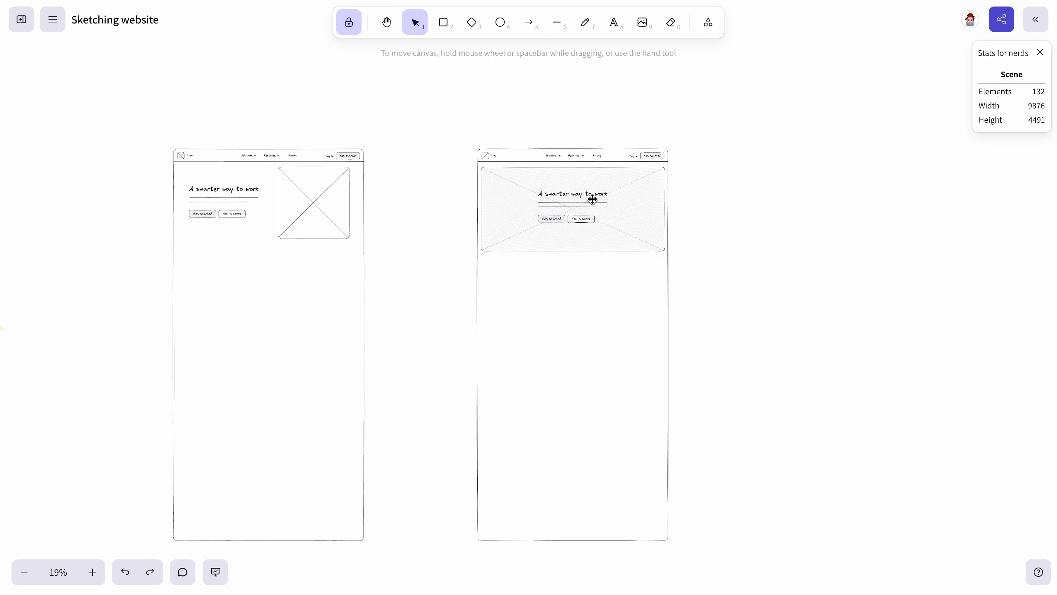
scroll(576, 198, left, 5)
scroll(490, 167, up, 5)
scroll(490, 168, down, 4)
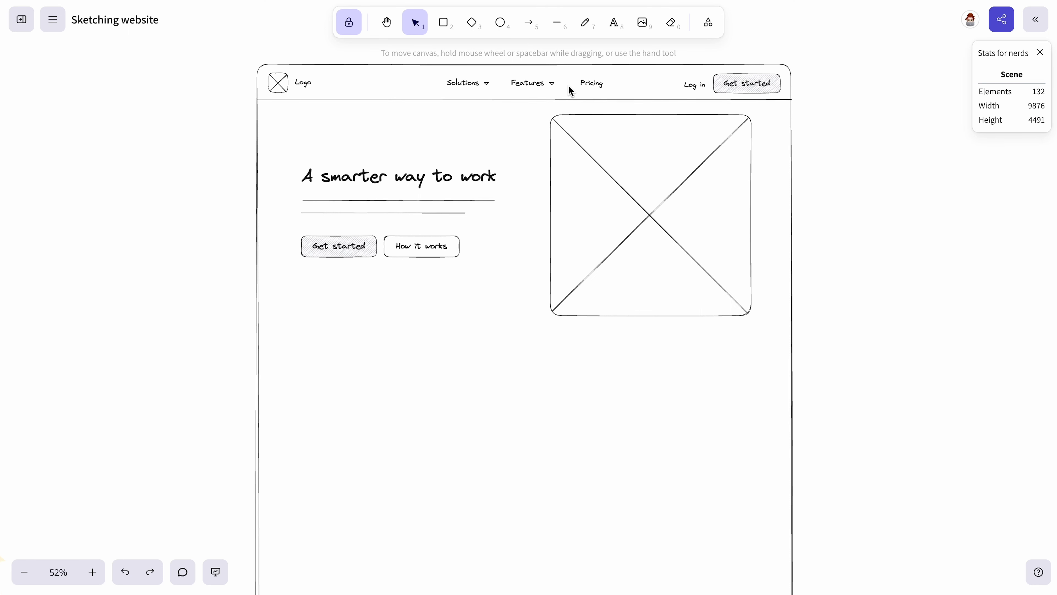
click(557, 25)
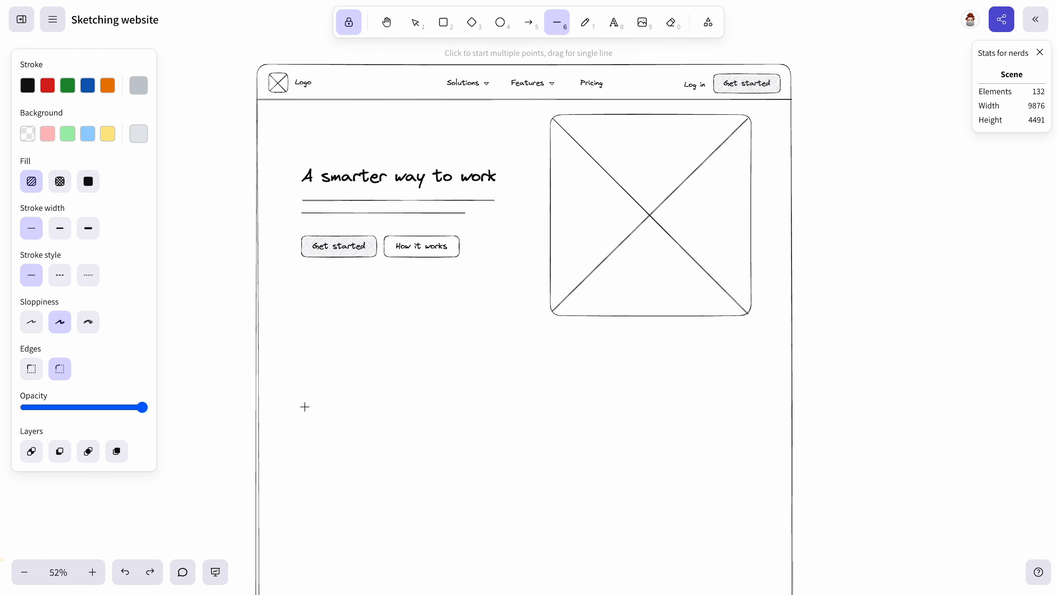
click(258, 354)
drag(752, 365, 786, 354)
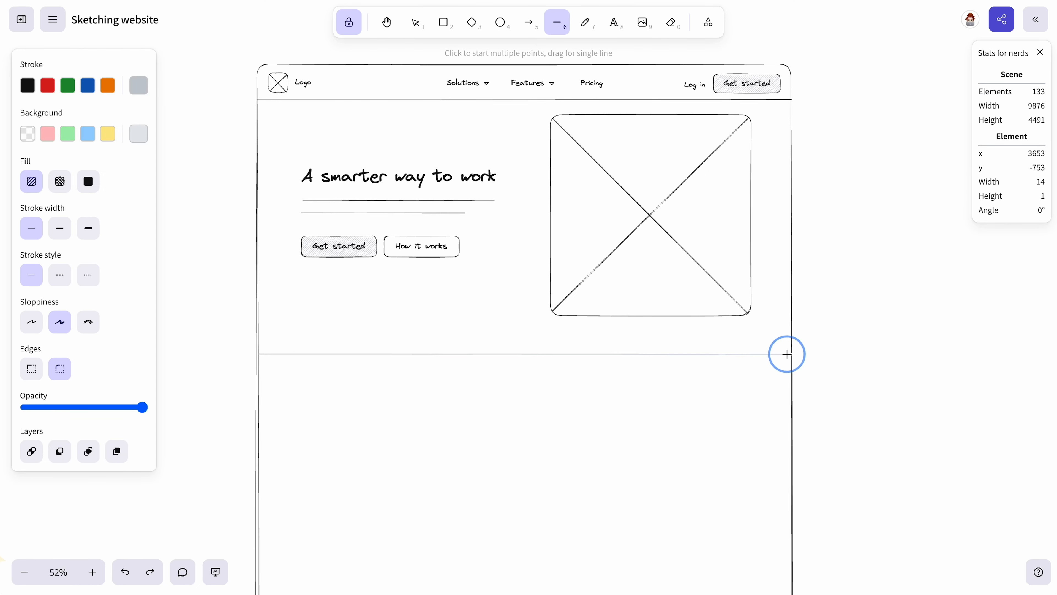
key(super+z)
drag(254, 345, 790, 366)
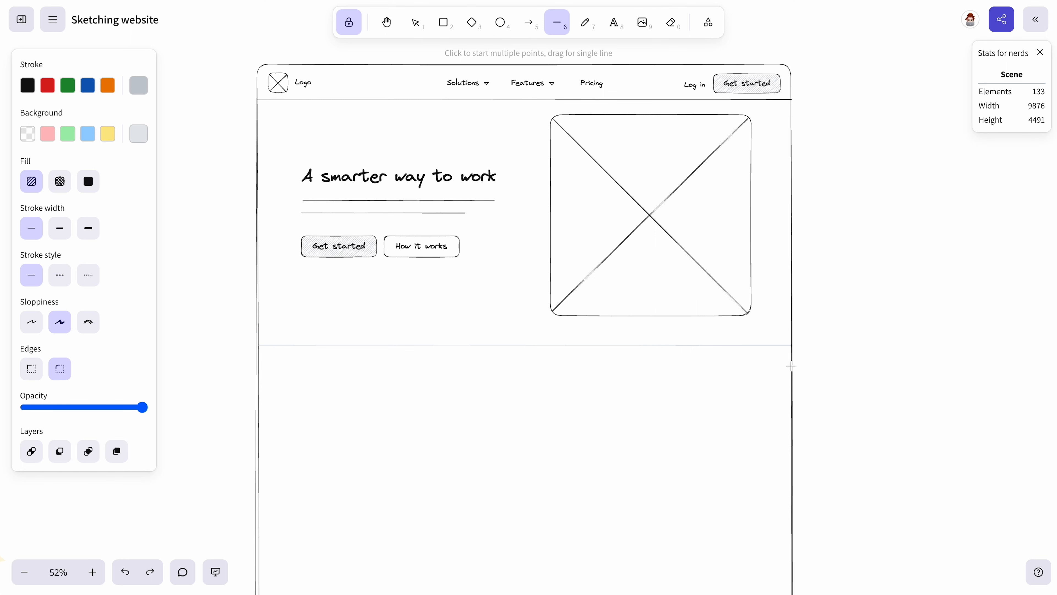
Step: Set the stroke of the divider line below the hero section to the fourth shade of grey, 868e96
key(1)
click(772, 344)
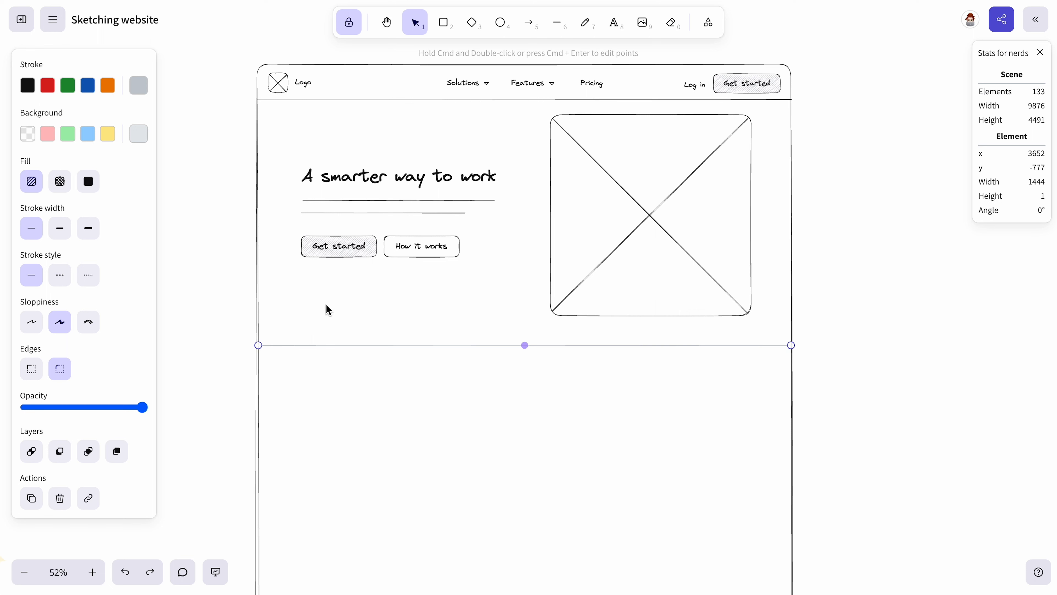
click(139, 92)
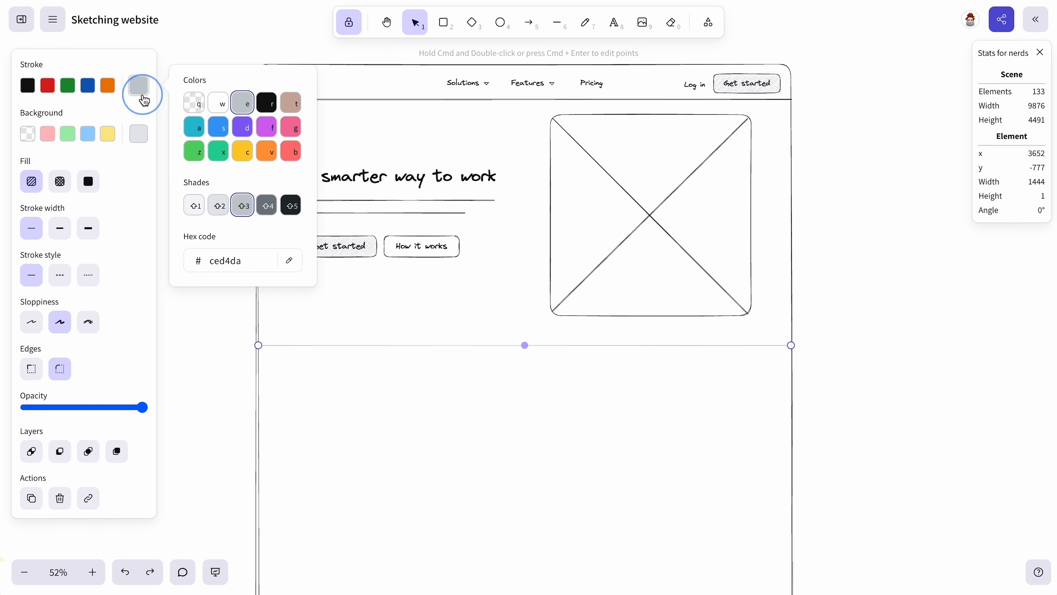
click(275, 215)
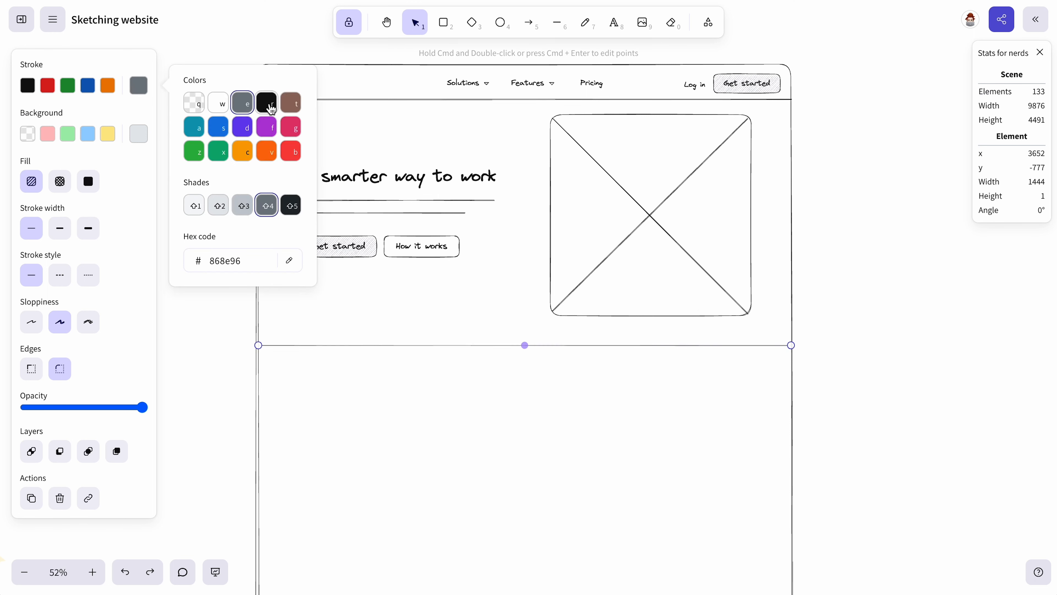
click(875, 259)
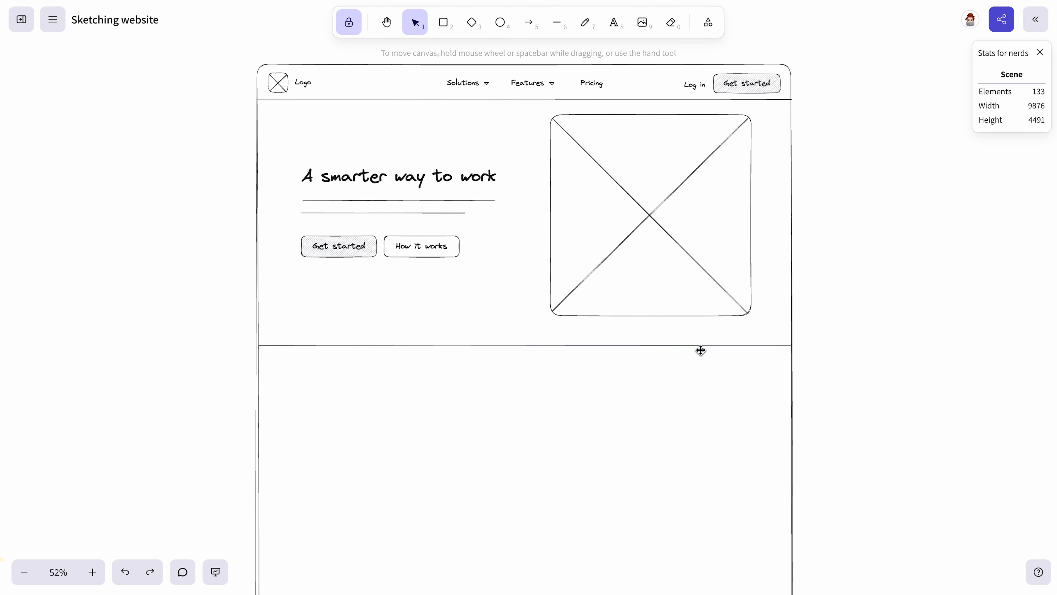
Step: Group the header's crossed logo square with its diagonals
scroll(657, 339, down, 2)
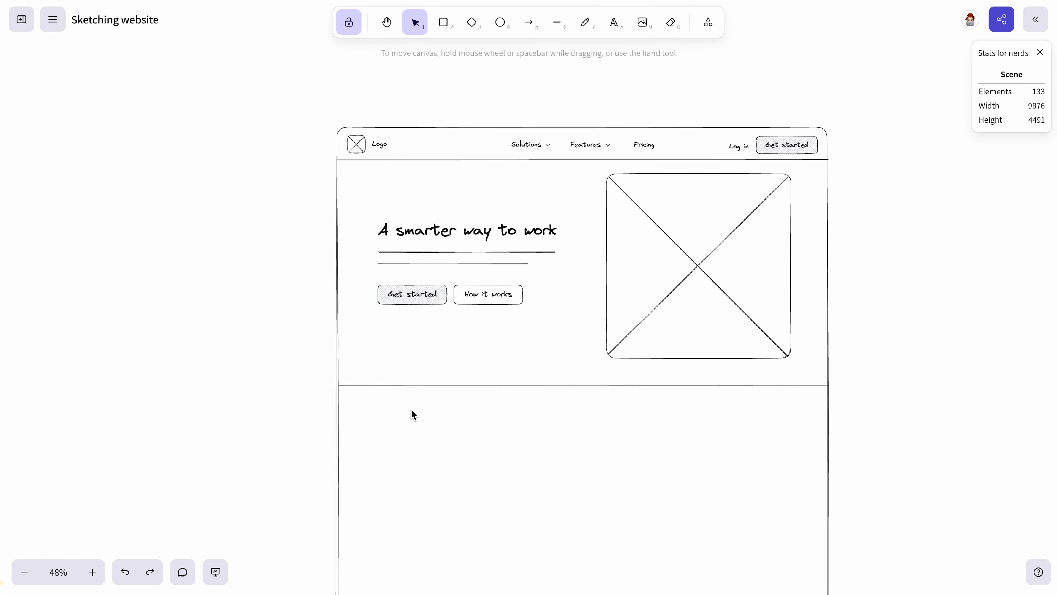
scroll(412, 412, down, 3)
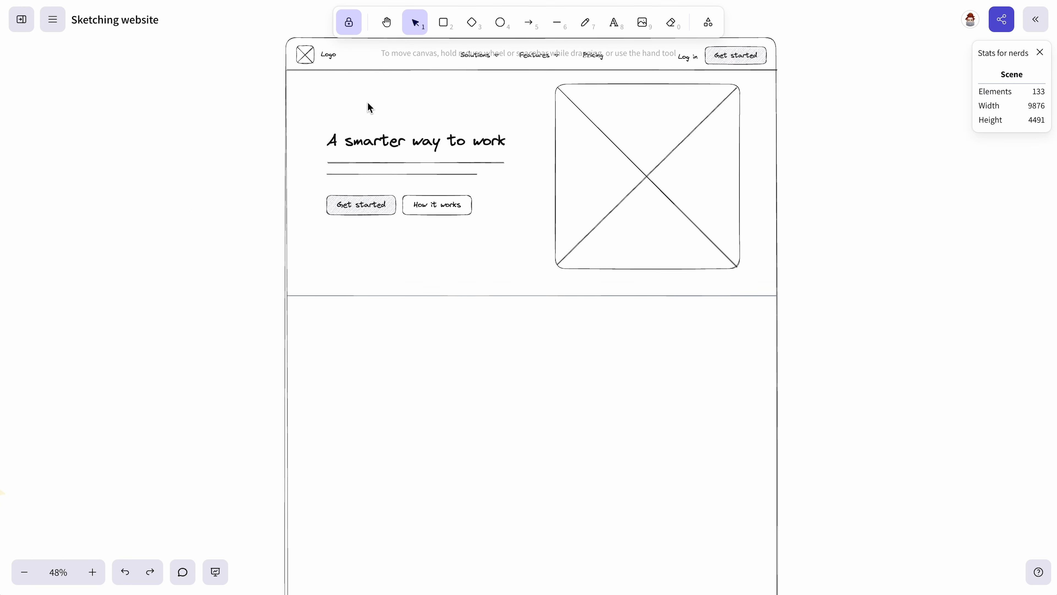
scroll(306, 37, up, 5)
click(329, 87)
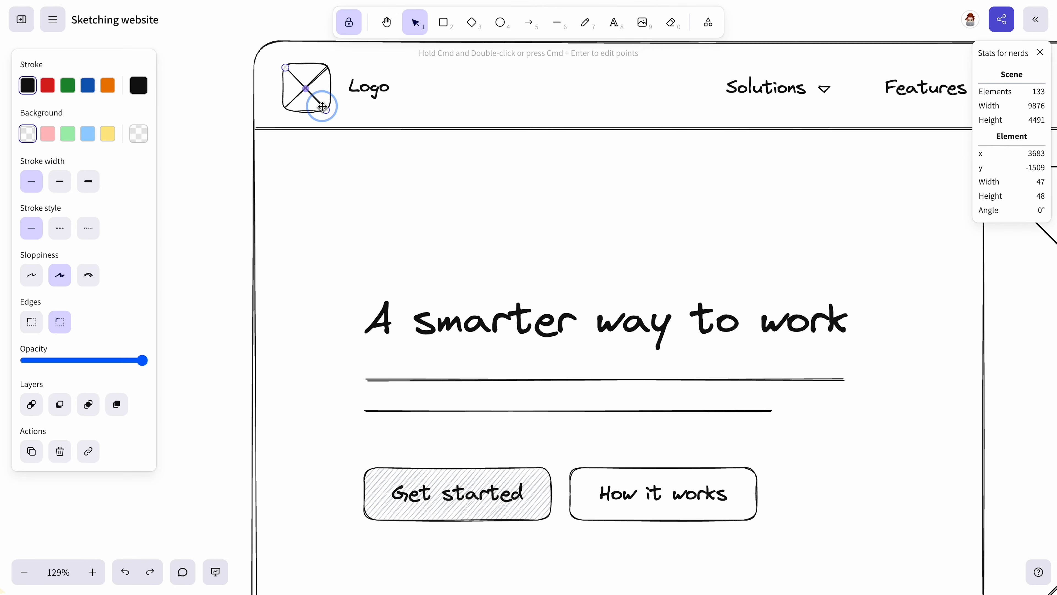
drag(352, 118, 273, 45)
key(super+g)
Step: Copy the logo square with its Logo text and paste it at the start of the section below the divider
double_click(359, 84)
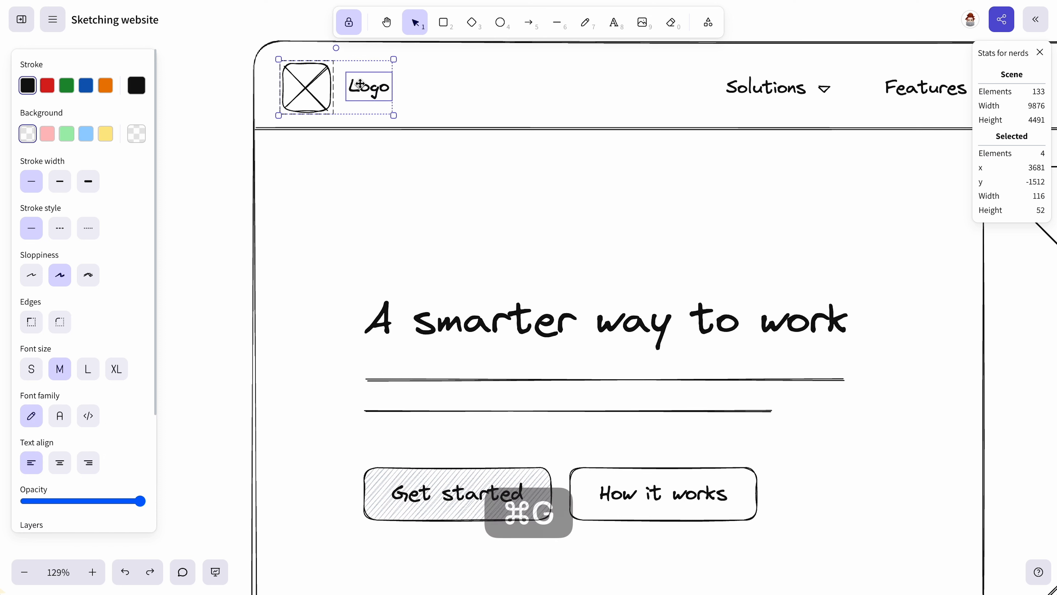
key(super+c)
click(512, 83)
scroll(512, 79, down, 5)
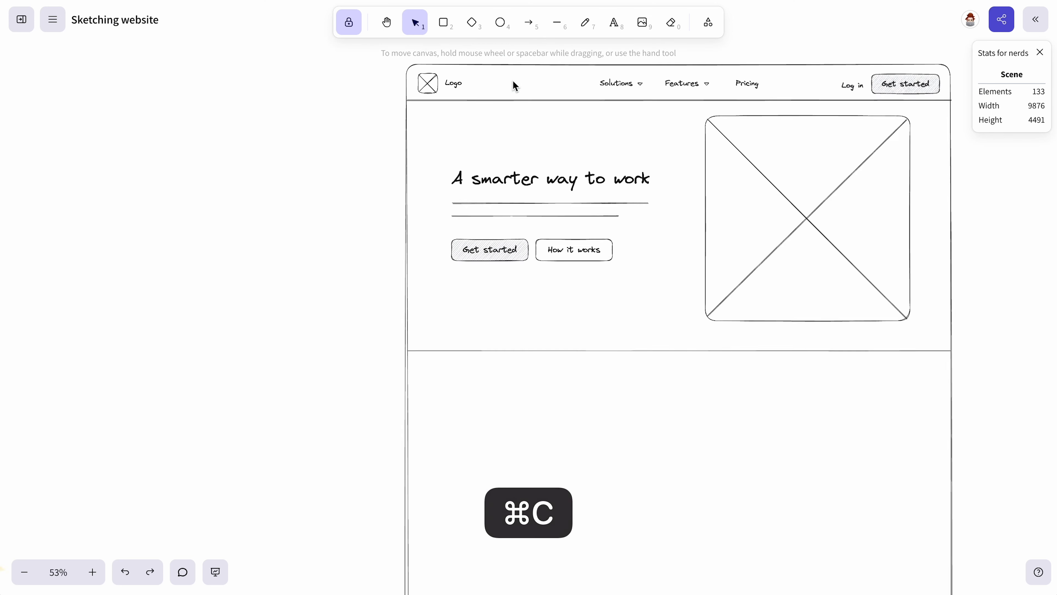
scroll(541, 244, down, 5)
key(super+v)
drag(551, 244, 384, 255)
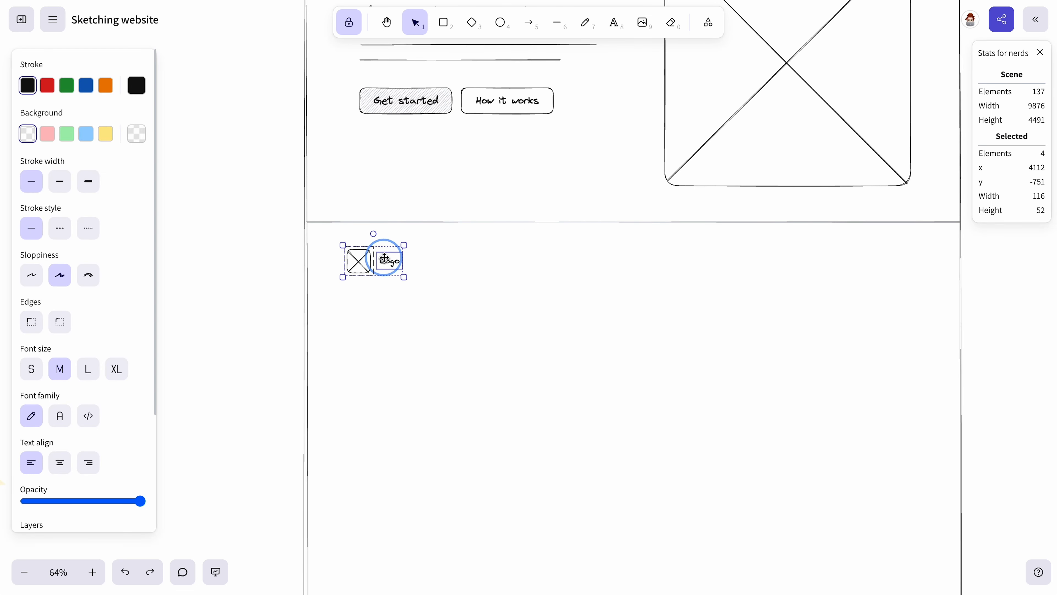
click(443, 277)
Step: Set the copied Logo text to font size L, enlarge the crossed square slightly, and move the text clear of it
click(389, 261)
click(85, 138)
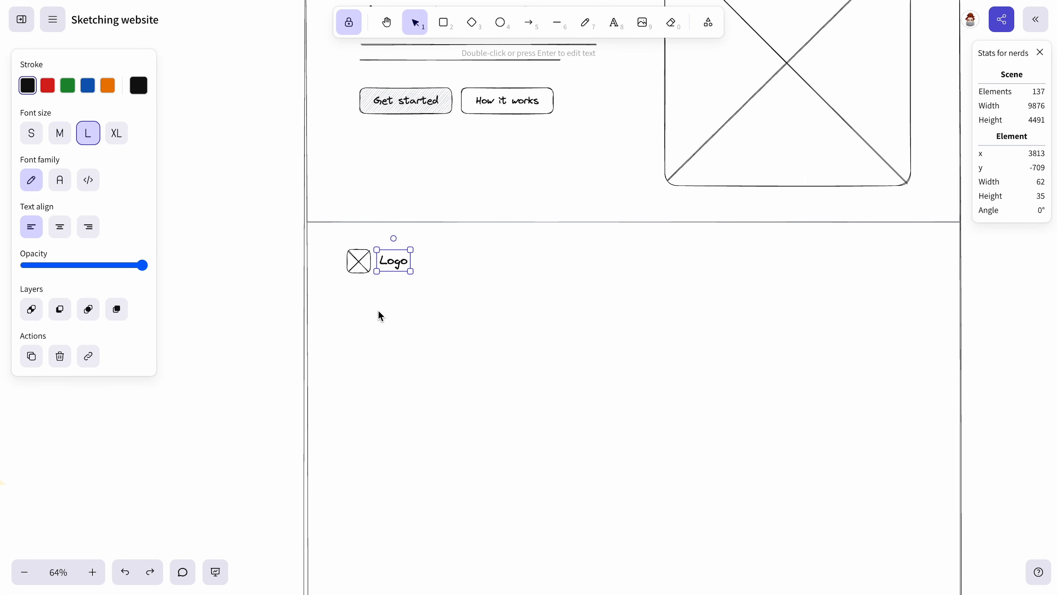
click(373, 279)
drag(373, 279, 402, 260)
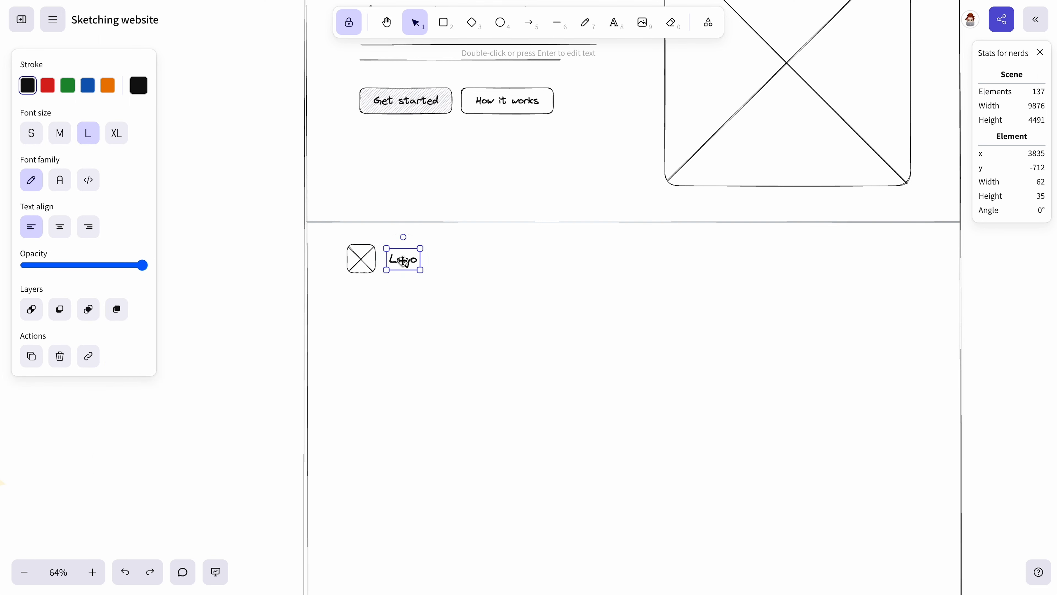
Step: Duplicate the enlarged logo with its text four times across the row to make five logos
click(446, 288)
drag(451, 307, 850, 259)
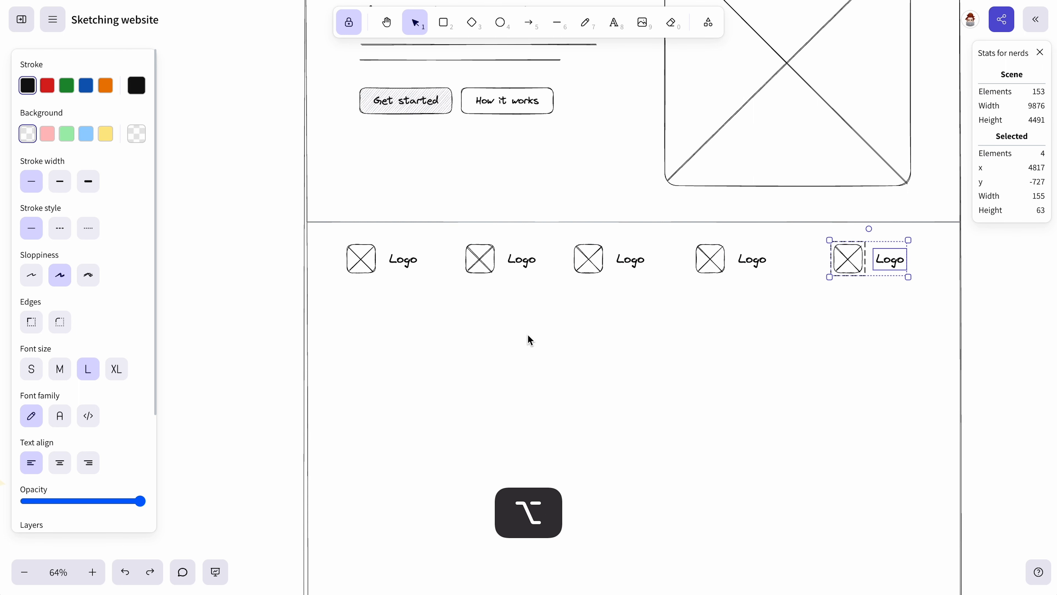
click(520, 336)
Step: Group each crossed square in the logo row with its own Logo text
scroll(520, 336, down, 3)
drag(617, 303, 559, 270)
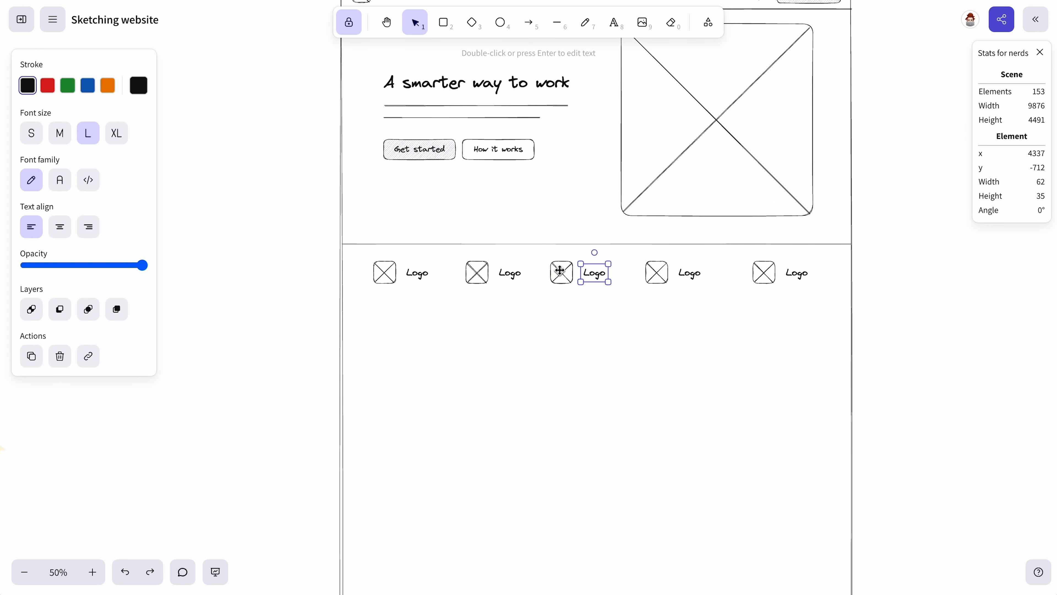
shift+click(560, 270)
scroll(828, 321, up, 2)
drag(835, 316, 735, 221)
key(super+g)
drag(696, 300, 596, 227)
key(super+g)
drag(583, 297, 493, 223)
key(super+g)
drag(472, 298, 374, 227)
drag(365, 306, 254, 229)
key(super+g)
Step: Distribute the five logo groups evenly in the row, and duplicate the divider line to just below them
drag(831, 338, 276, 236)
scroll(103, 411, down, 3)
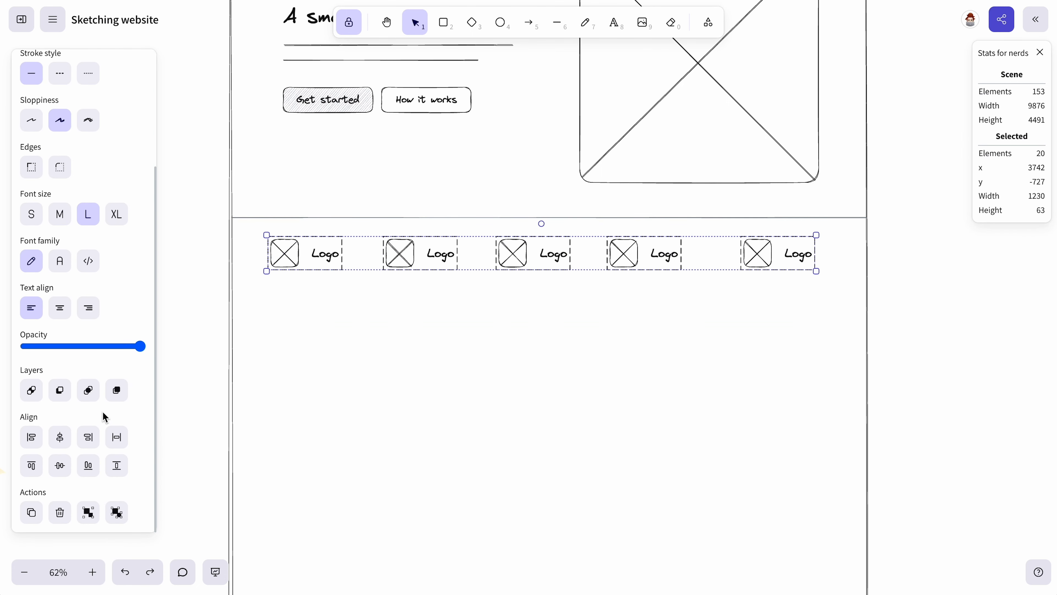
click(119, 443)
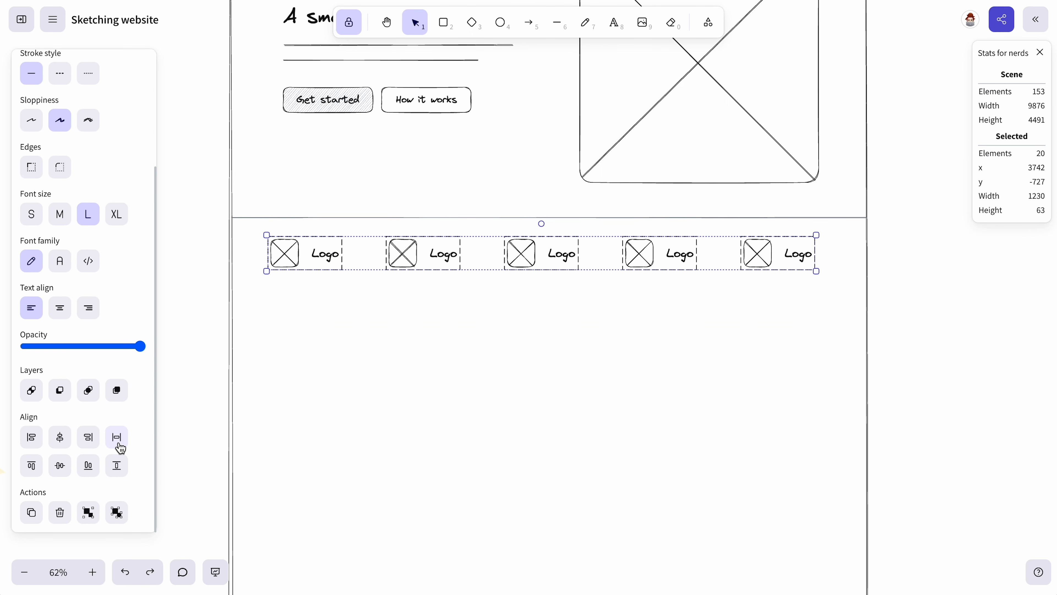
drag(592, 218, 595, 299)
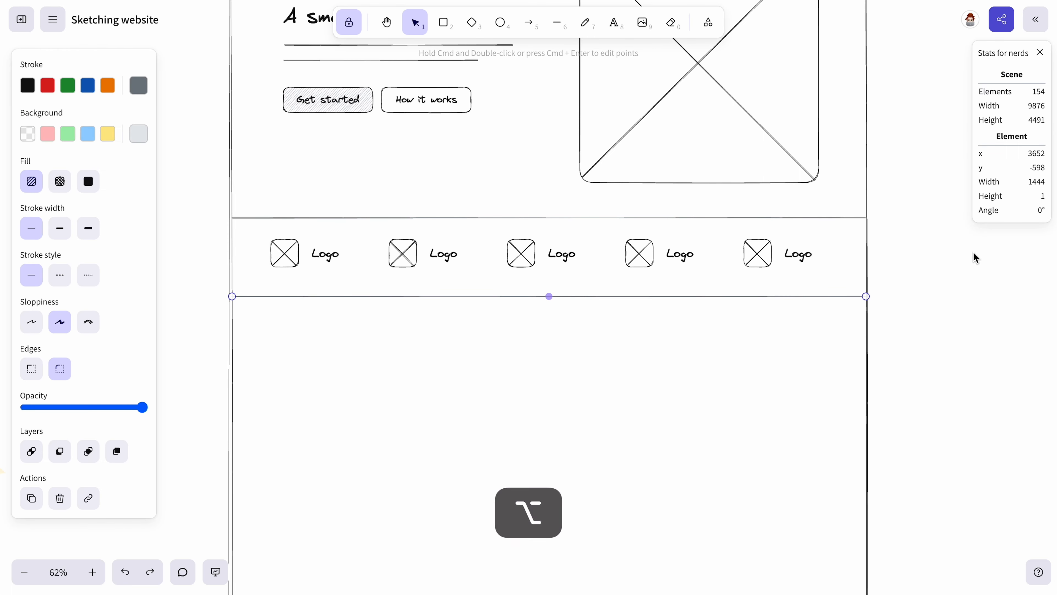
click(973, 251)
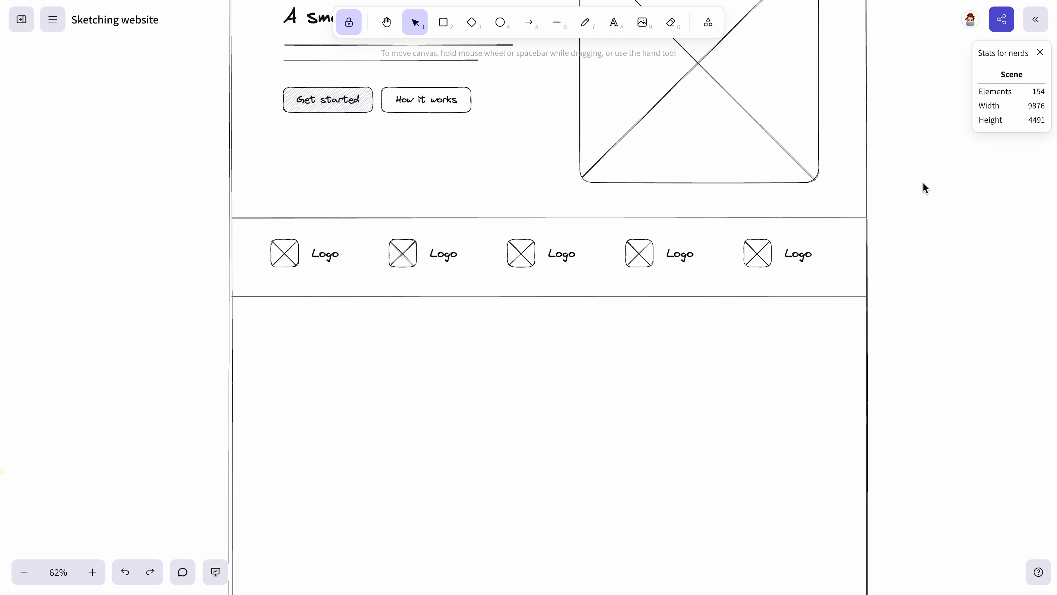
Step: Add the heading text "Built to empower your Team" in the empty section below the logo row
scroll(923, 183, down, 5)
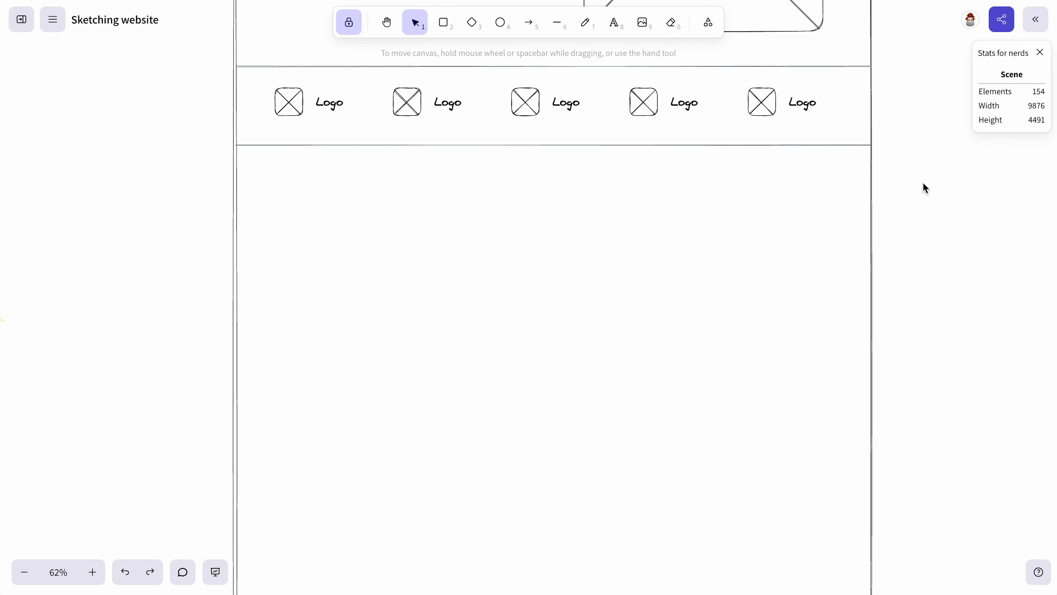
click(613, 22)
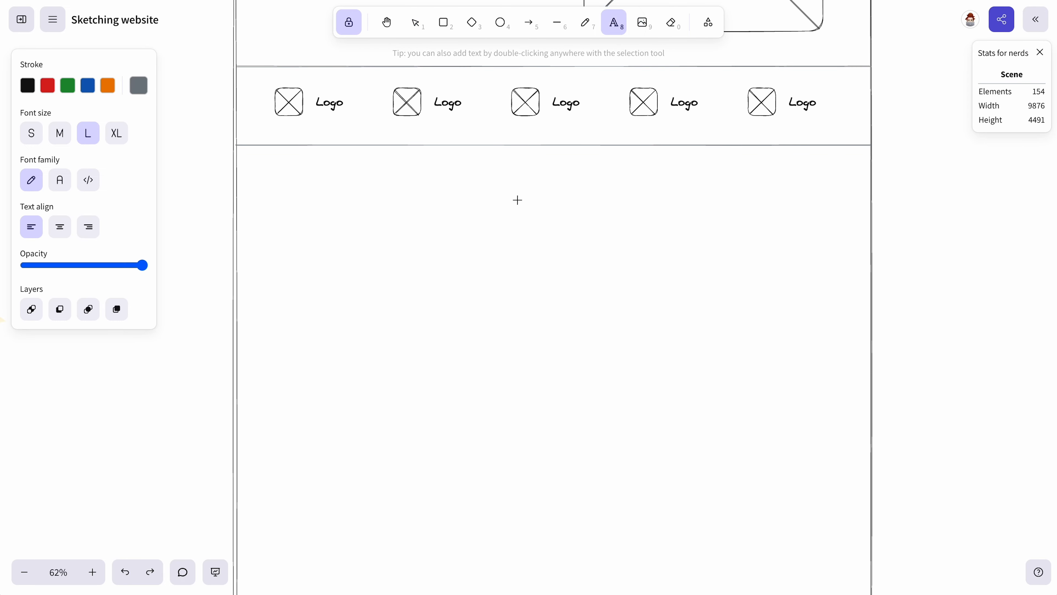
click(447, 191)
text(Bu)
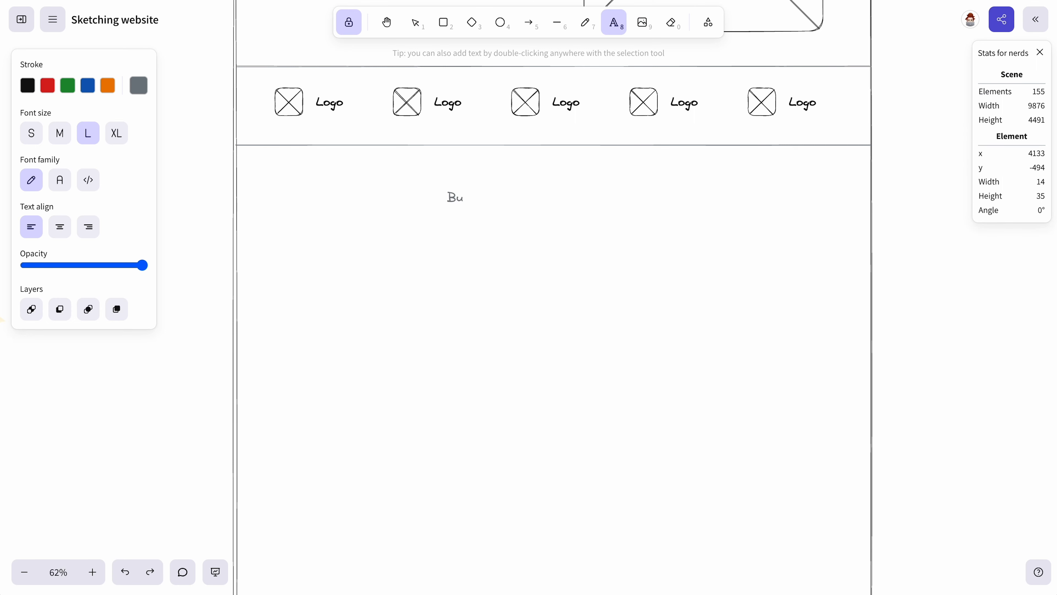
text(ilt to empower your Team)
key(Escape)
Step: Make the section heading black in font size XL, and move it near the page's horizontal centre, slightly lower
click(28, 87)
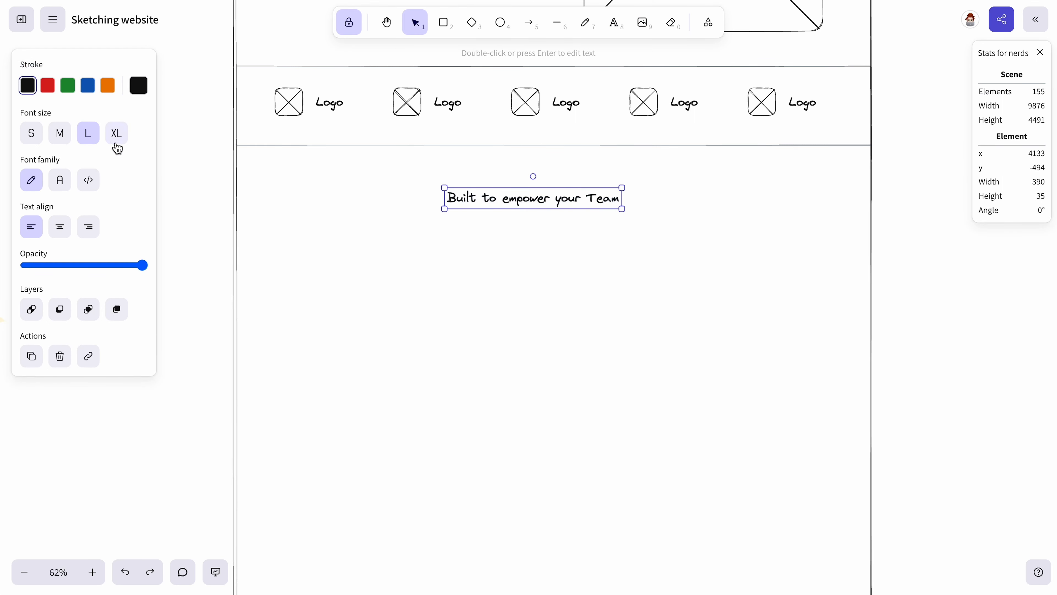
click(116, 133)
drag(590, 193, 580, 207)
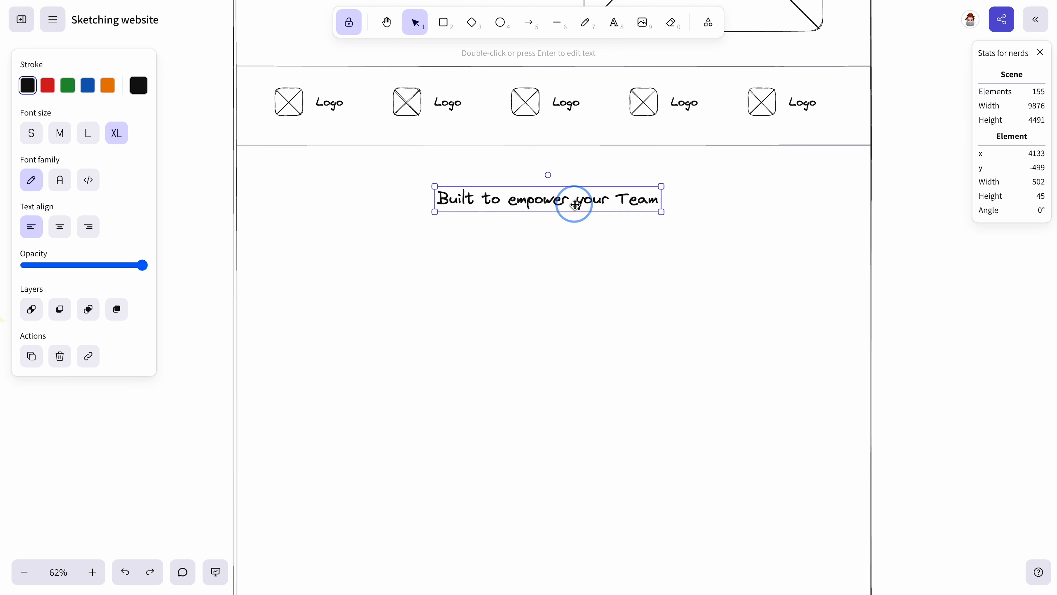
key(Escape)
Step: Draw a rounded rectangle about 327 by 239 with a transparent background, and place it below the section heading near the page's left side
click(444, 23)
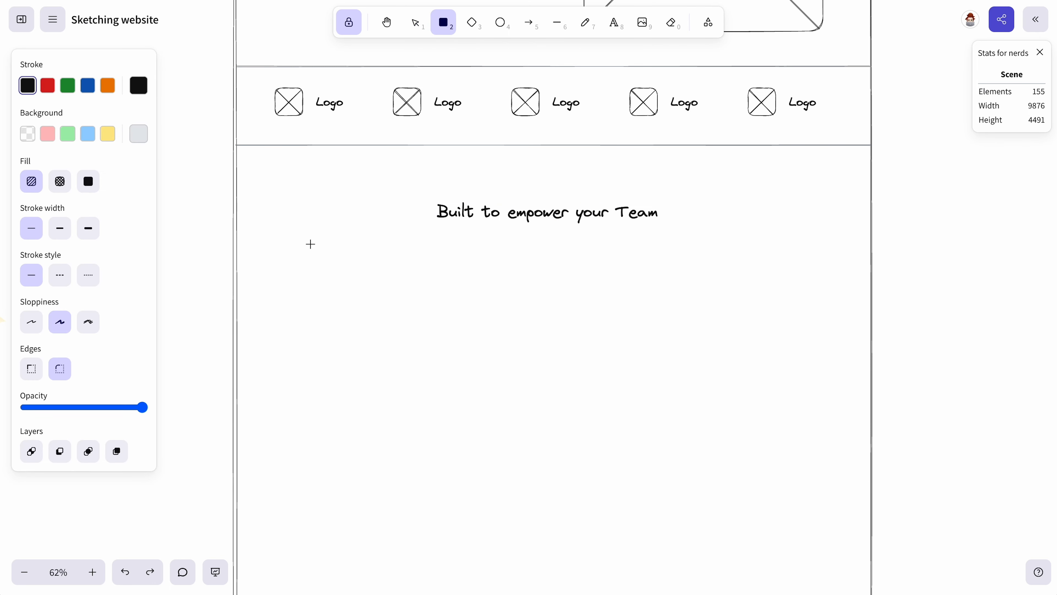
mouse_move(322, 243)
mouse_down()
mouse_move(432, 338)
mouse_move(465, 348)
mouse_up()
click(28, 134)
drag(368, 286, 371, 317)
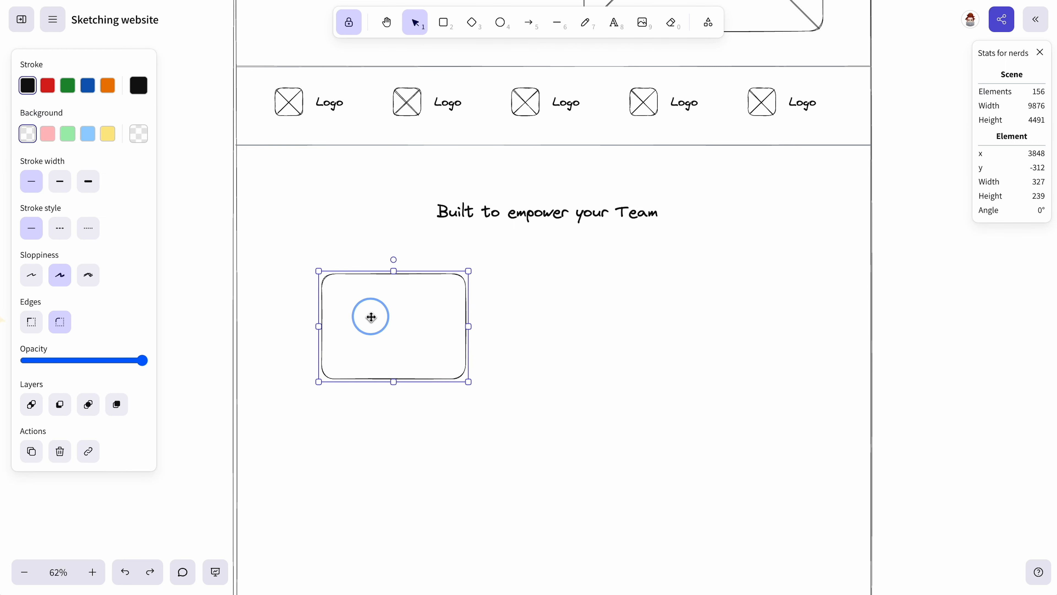
Step: Draw two diagonal lines from corner to corner across the new image frame
key(6)
mouse_move(325, 282)
mouse_down()
mouse_move(378, 304)
mouse_move(460, 376)
mouse_up()
mouse_move(327, 378)
mouse_down()
mouse_move(467, 286)
mouse_move(460, 278)
mouse_up()
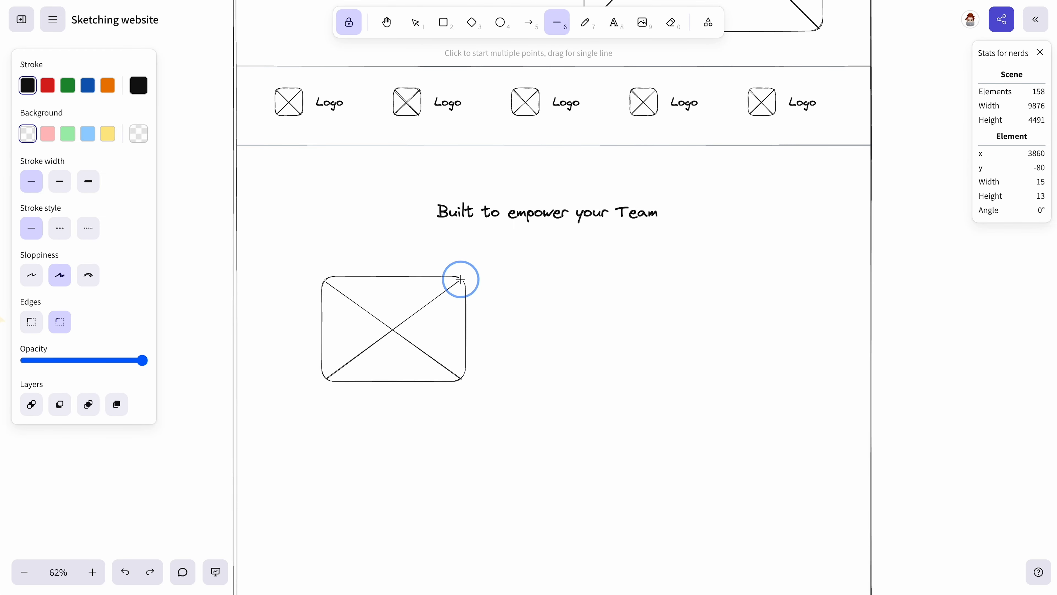
drag(460, 280, 462, 279)
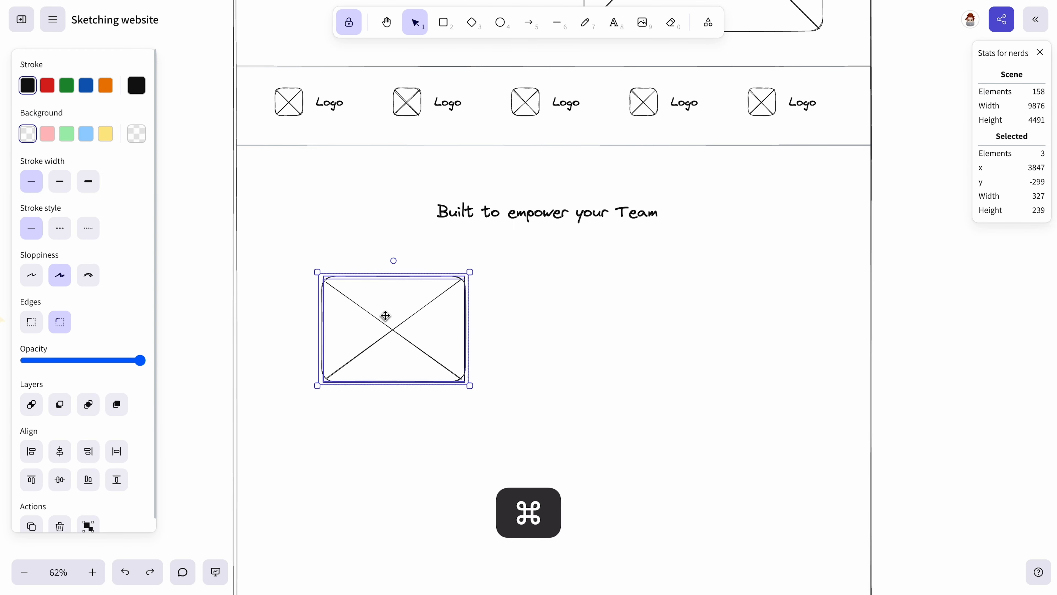
Step: Group the image frame with its diagonals and duplicate it twice to form a row of three
key(super+g)
drag(359, 298, 734, 309)
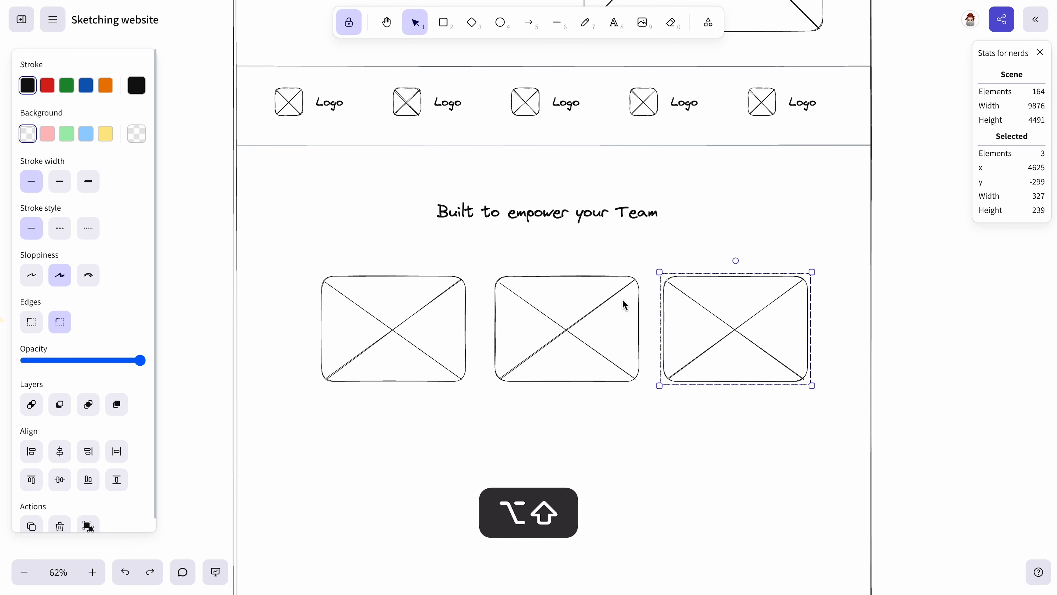
Step: Centre the middle image frame horizontally on the page, and move the two outer frames to equal gaps beside it
click(637, 289)
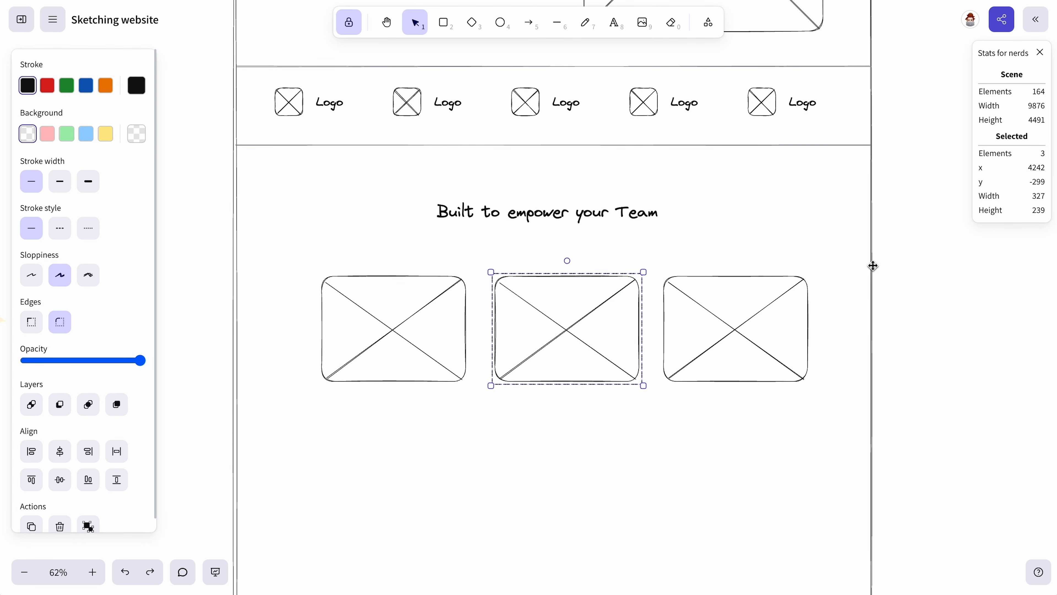
click(59, 451)
click(651, 253)
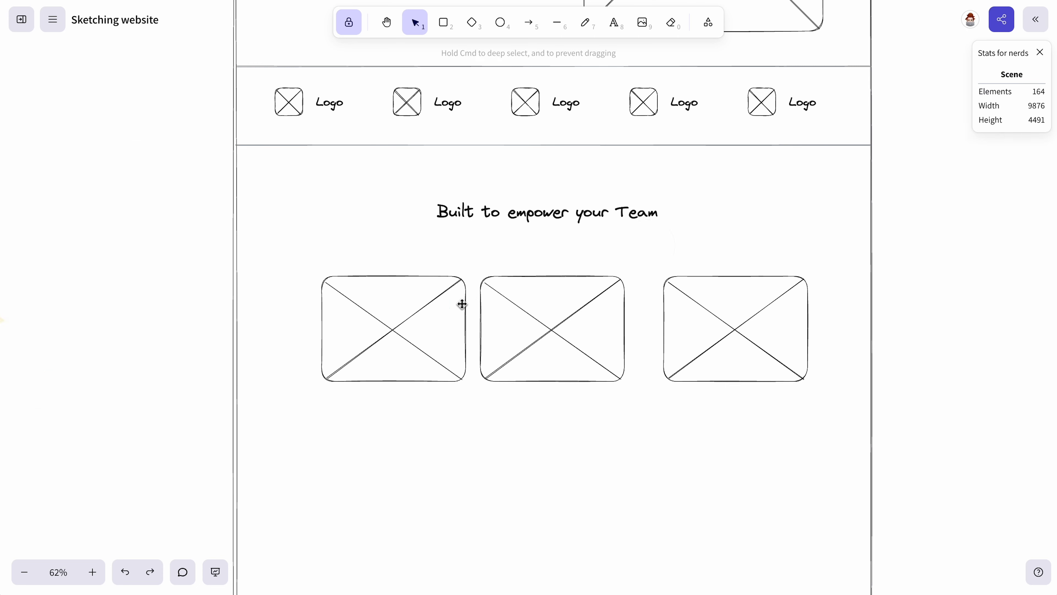
mouse_move(462, 304)
mouse_down()
mouse_move(427, 302)
mouse_move(445, 304)
mouse_up()
click(715, 321)
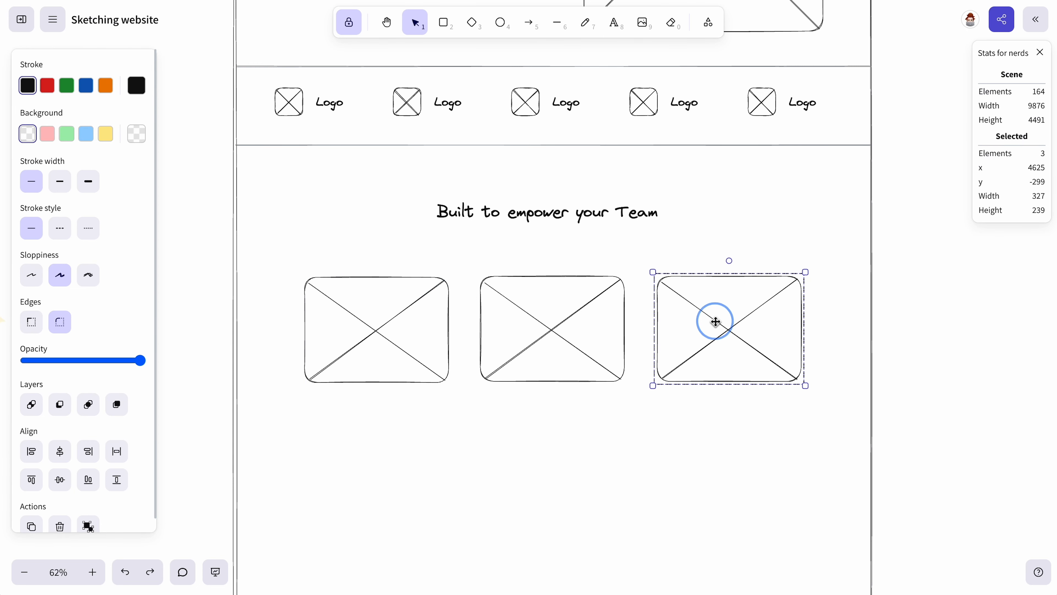
click(750, 225)
Step: Caption the three image frames with the texts "Clarity", "Accountability" and "Impact" beneath them
click(613, 22)
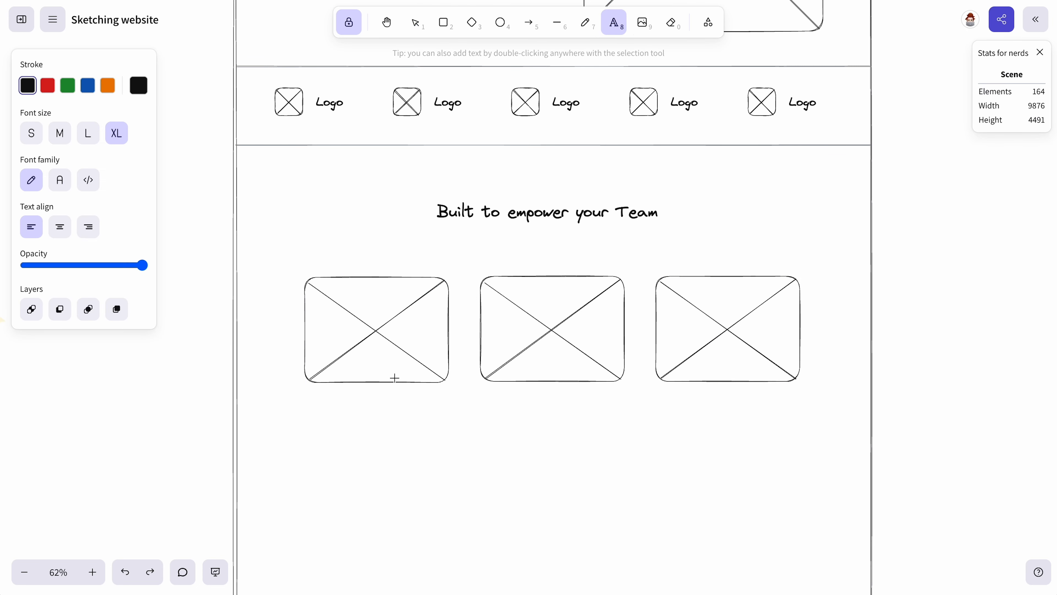
click(338, 399)
text(Clarity)
click(517, 399)
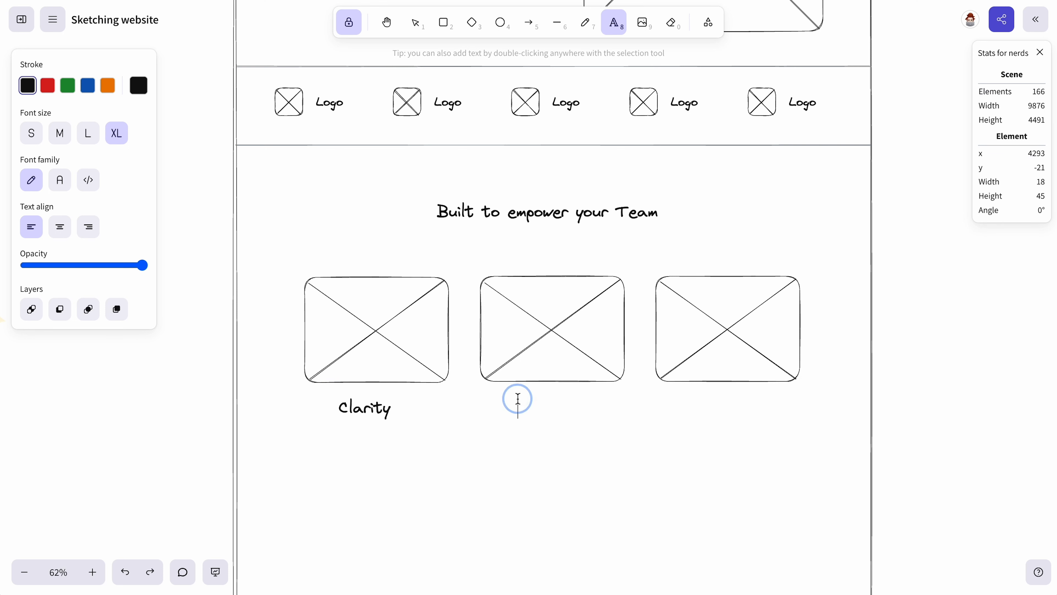
text(Accountability)
click(707, 412)
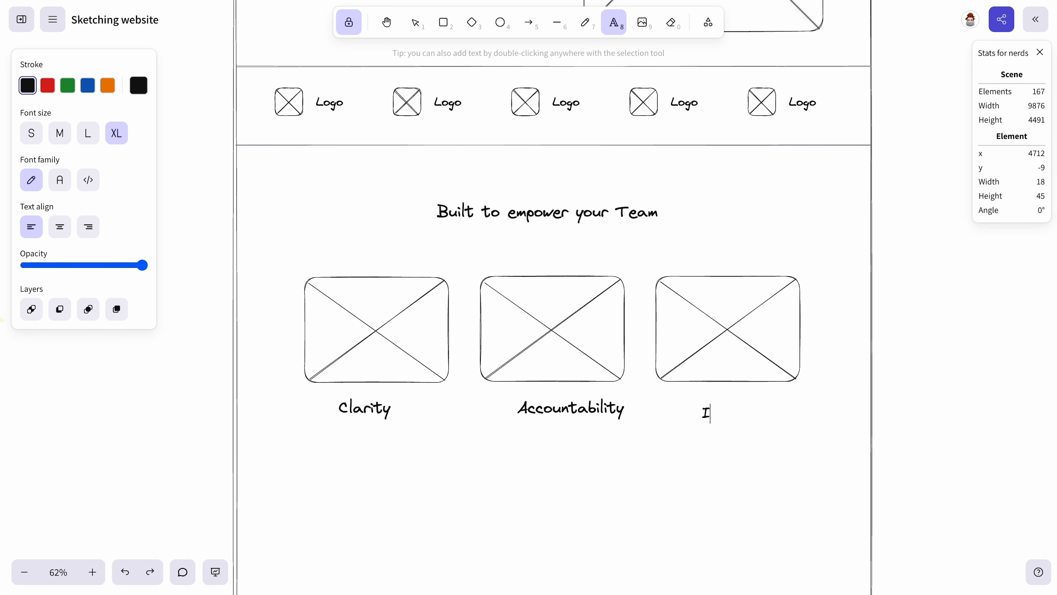
text(Impact)
Step: Set the font size of the "Clarity", "Accountability" and "Impact" captions to L
click(759, 441)
click(738, 408)
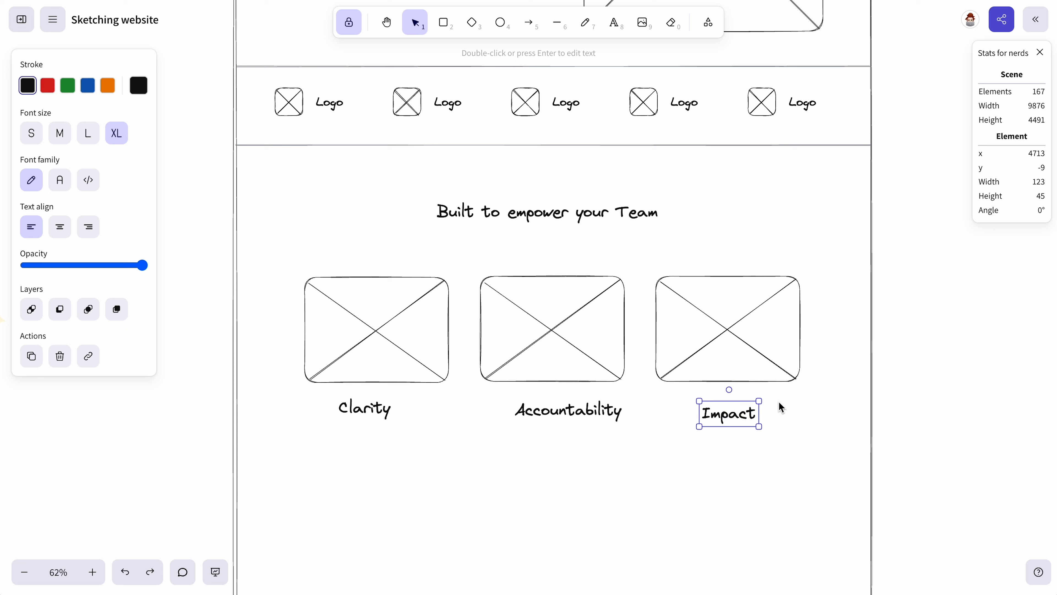
shift+click(571, 408)
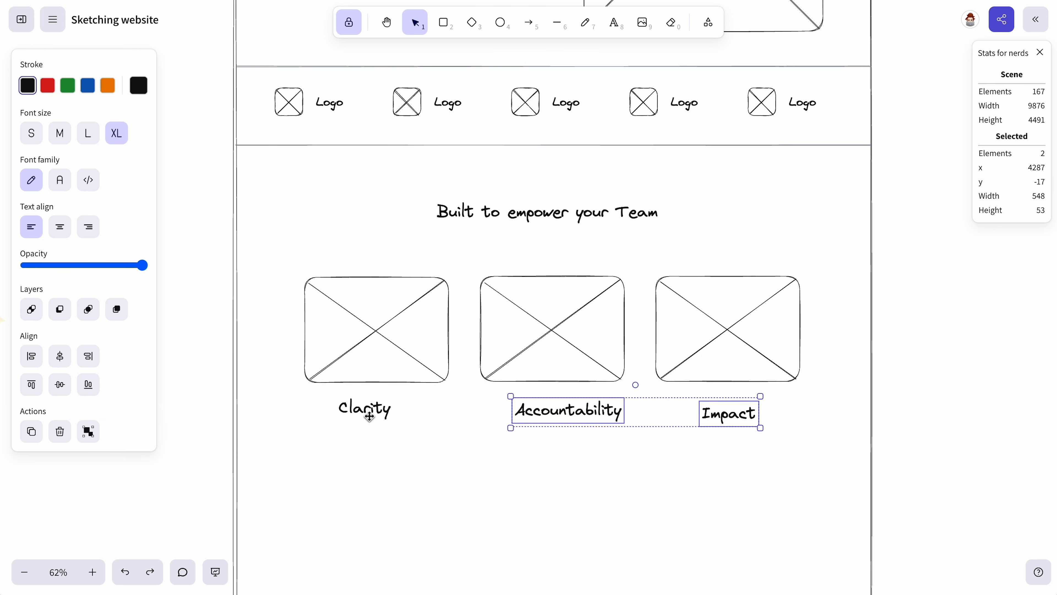
shift+click(368, 415)
click(82, 142)
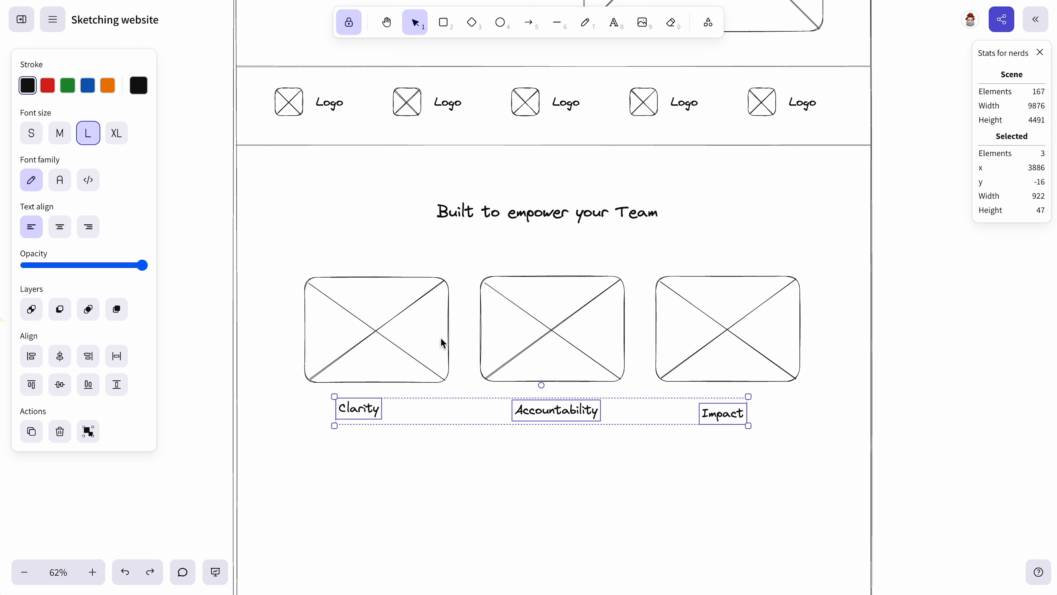
click(544, 243)
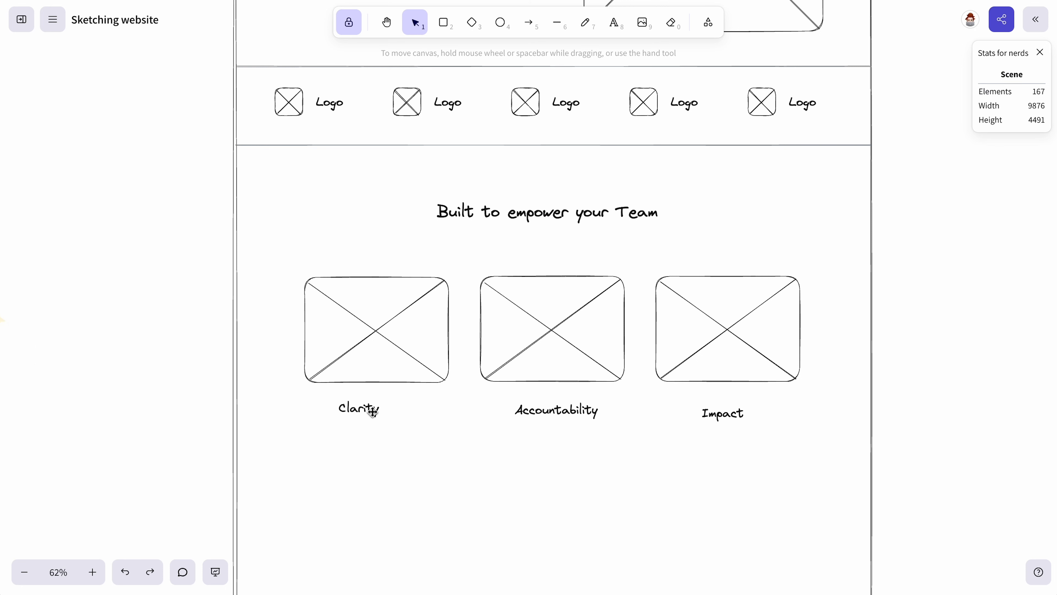
Step: Centre each of the three captions horizontally beneath its own image frame
click(373, 412)
shift+click(434, 373)
scroll(83, 458, down, 3)
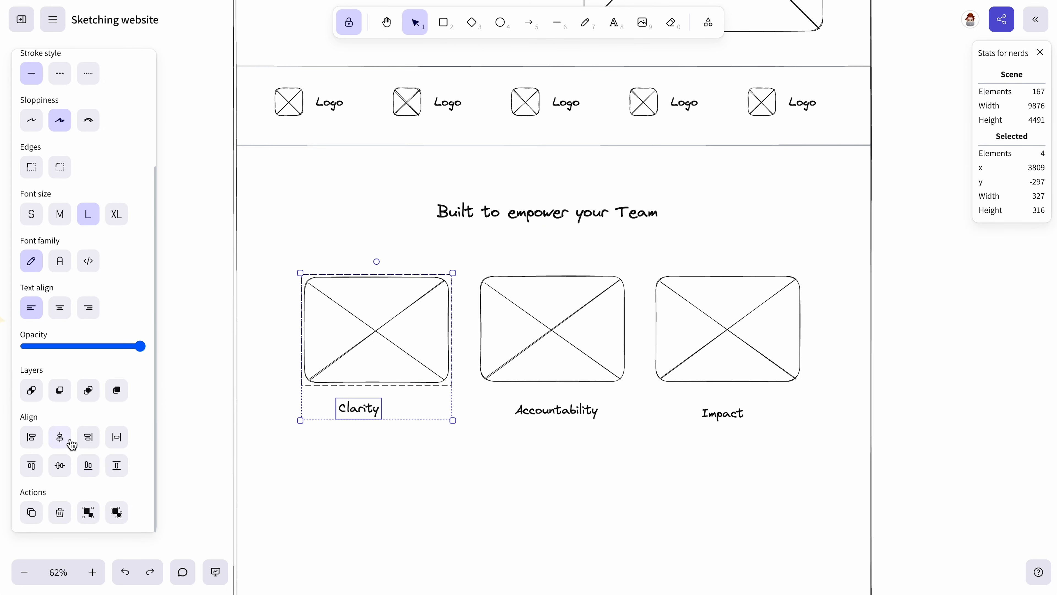
click(72, 444)
click(609, 352)
click(590, 409)
shift+click(592, 376)
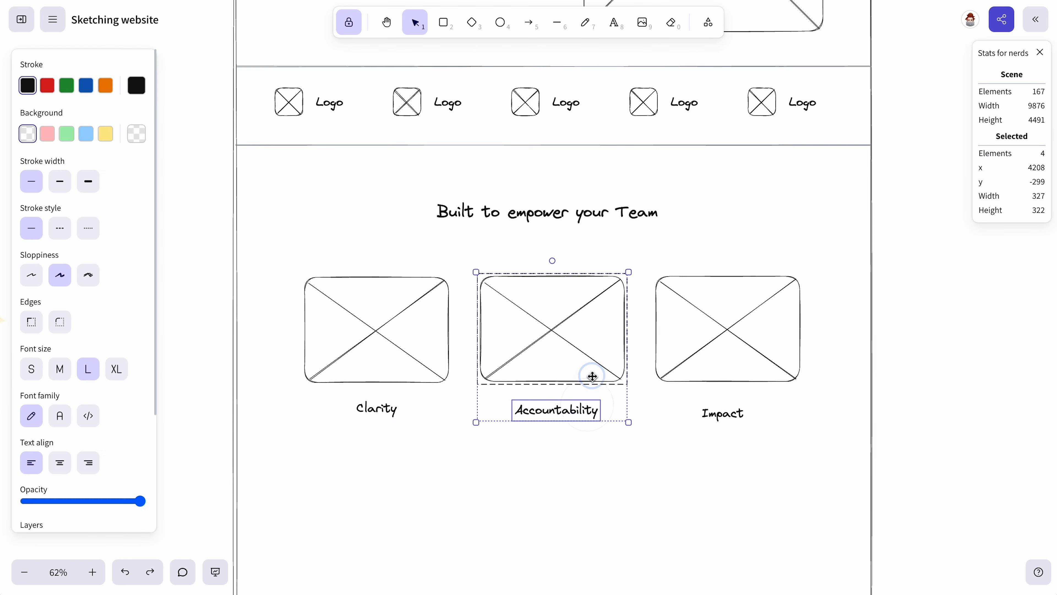
click(495, 507)
Step: Align the three captions with each other by their vertical centres so they sit on one row
drag(759, 451, 303, 400)
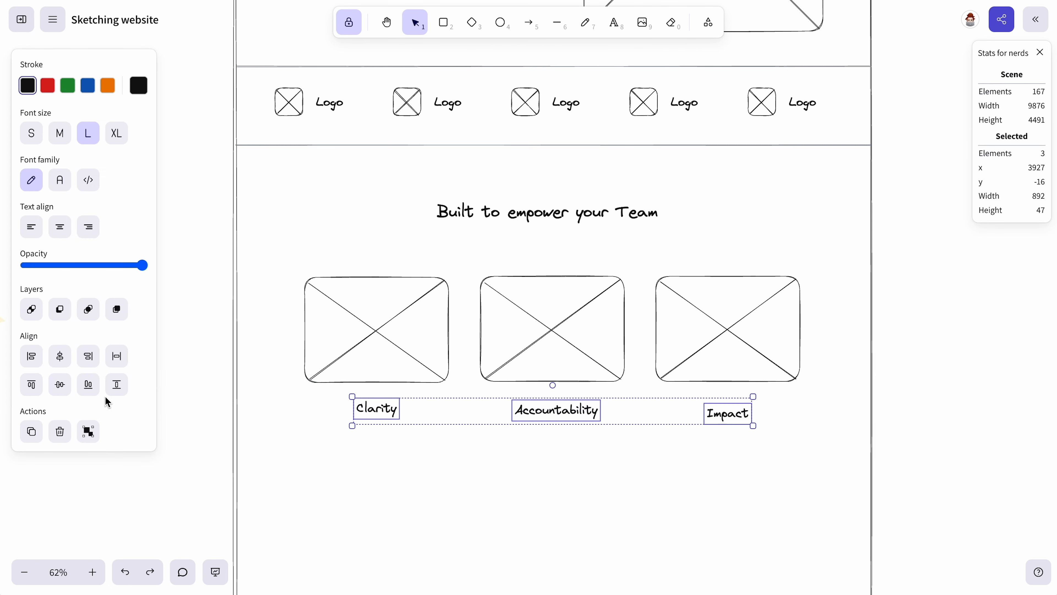
click(60, 384)
click(387, 446)
Step: Draw three horizontal placeholder text lines of decreasing length beneath the "Clarity" caption
scroll(489, 446, down, 5)
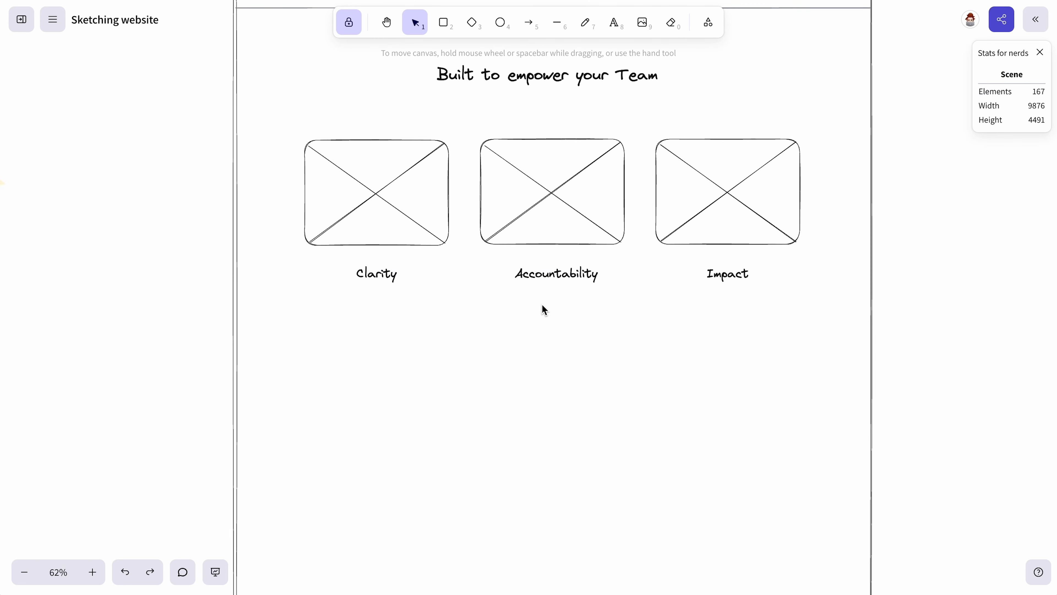
click(558, 22)
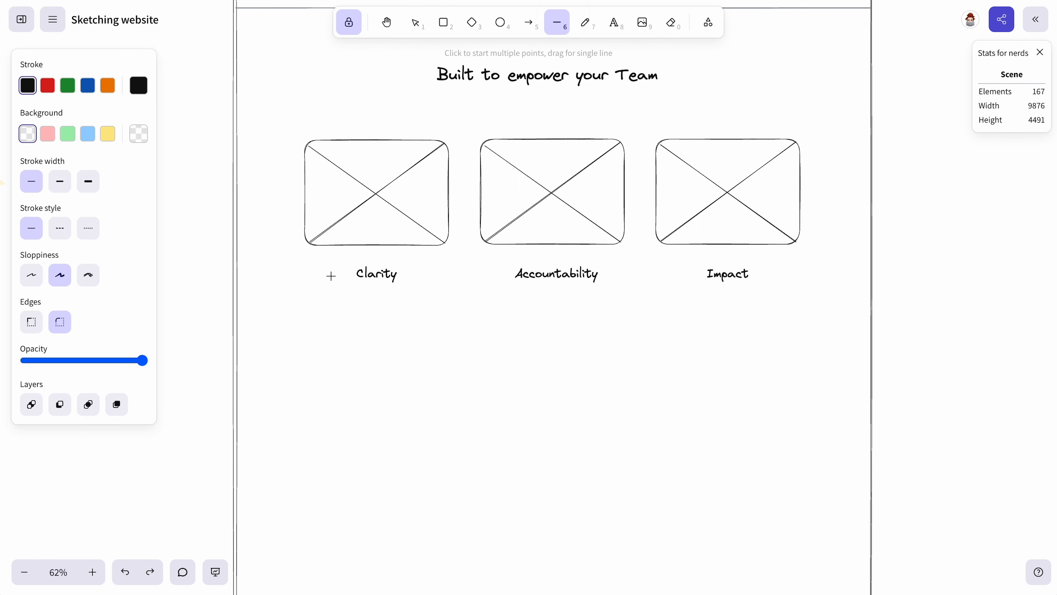
drag(312, 293, 432, 301)
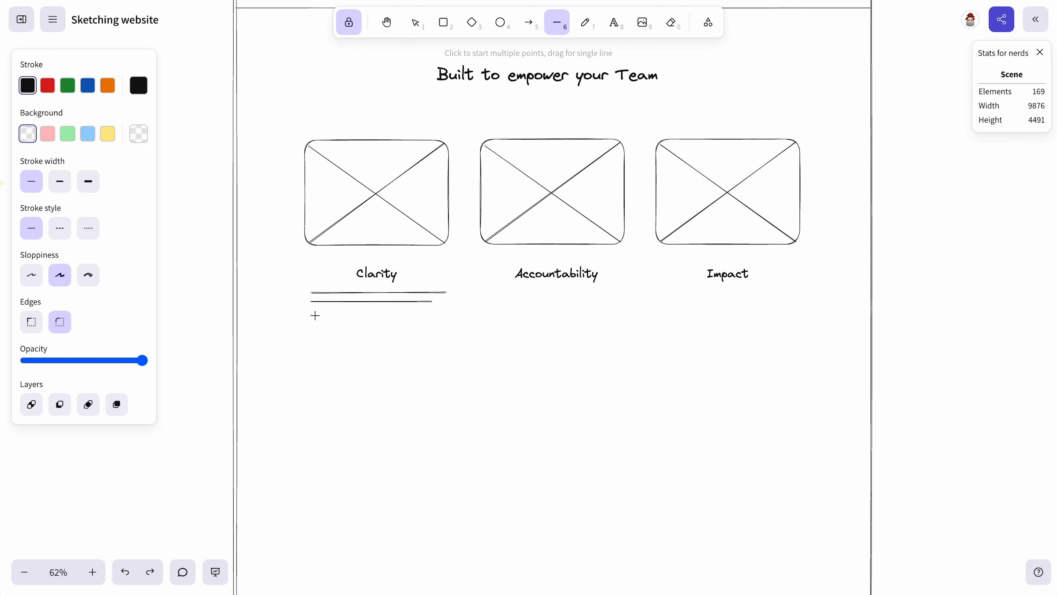
drag(314, 314, 420, 313)
key(Escape)
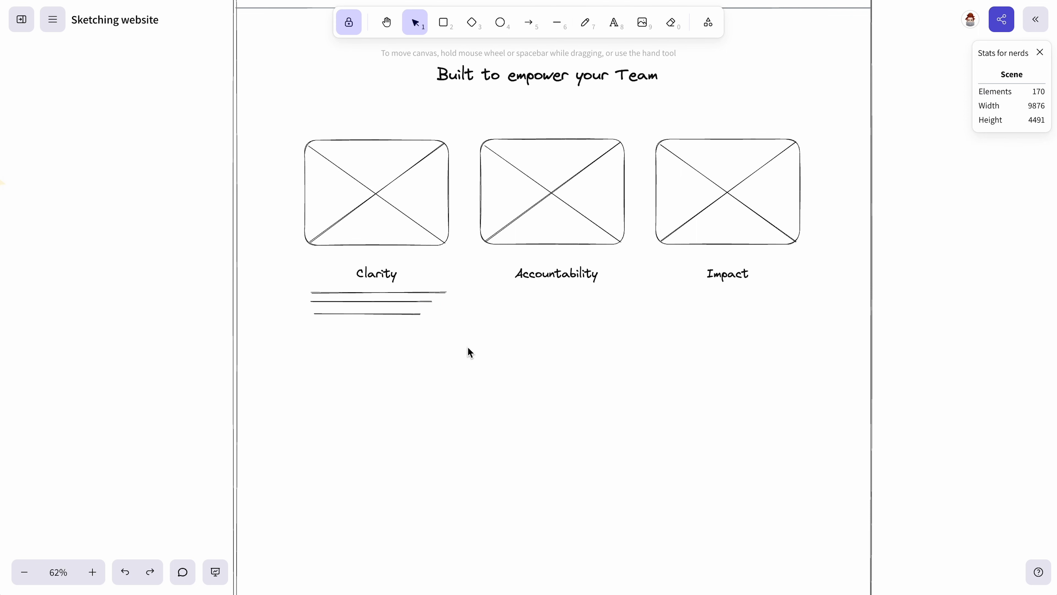
Step: Left-align the three placeholder lines and duplicate them beneath the "Accountability" and "Impact" captions
drag(480, 359, 293, 276)
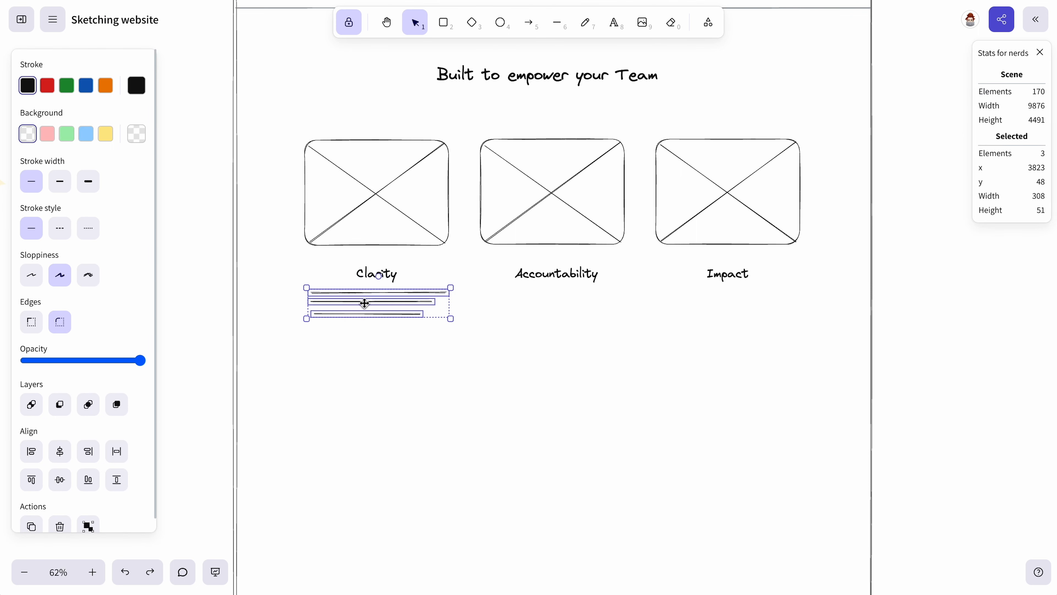
click(37, 455)
key(super+z)
alt+drag(389, 311, 732, 300)
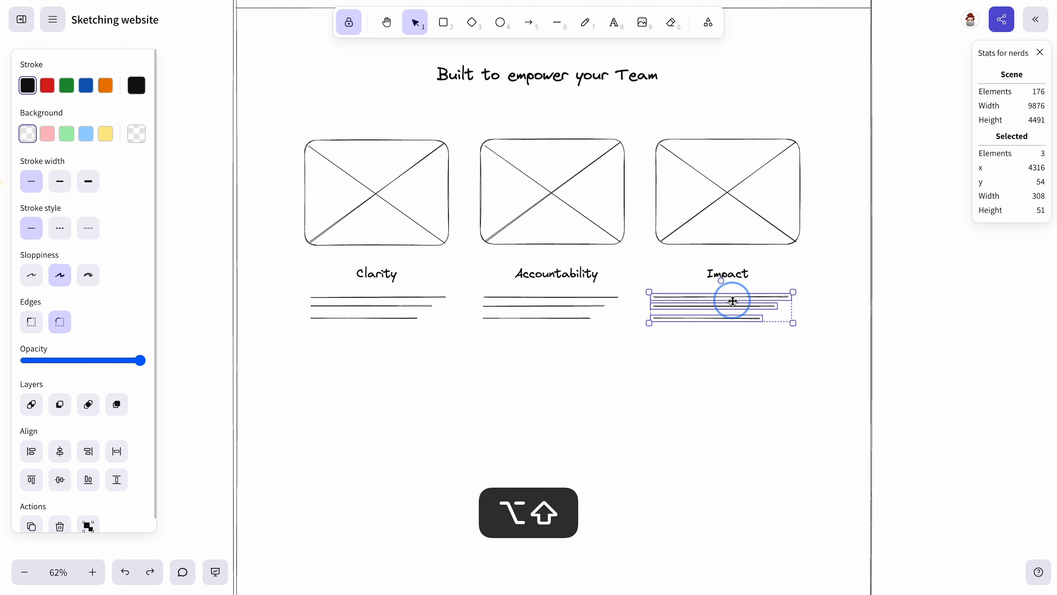
Step: Lengthen the lowest placeholder line under "Accountability" and "Impact", and shorten the middle line under "Impact"
click(568, 318)
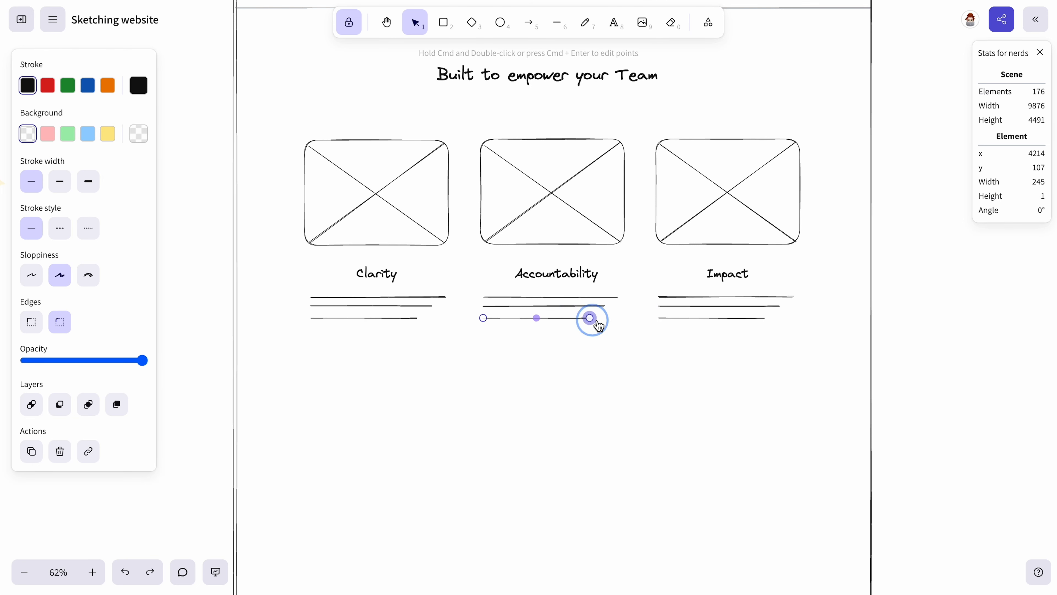
drag(599, 324, 624, 324)
click(735, 319)
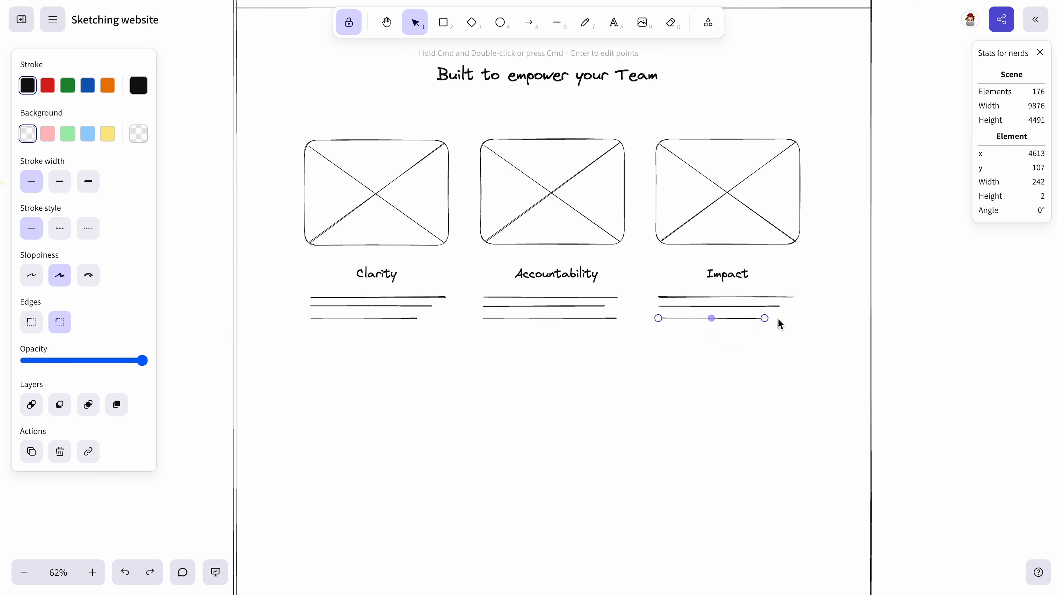
mouse_move(767, 317)
mouse_down()
mouse_move(795, 318)
mouse_move(767, 306)
mouse_up()
click(777, 306)
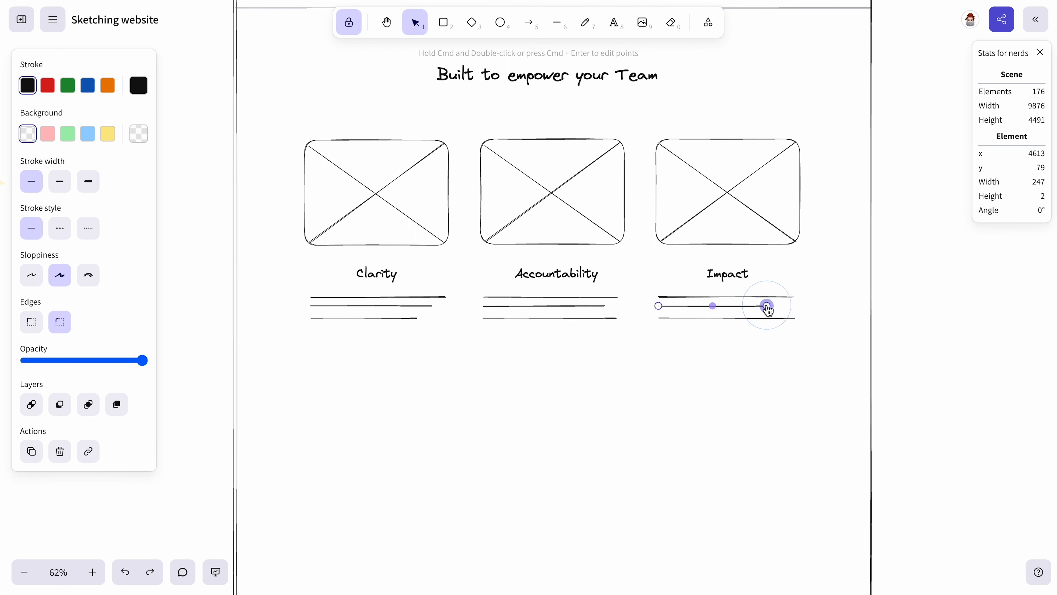
click(759, 326)
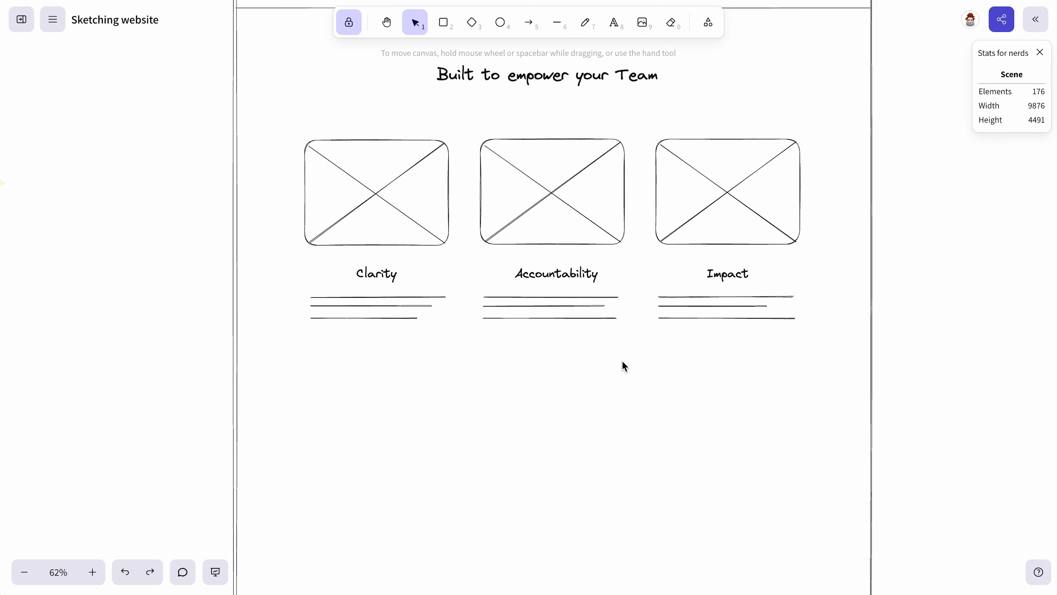
Step: Draw a wide rounded rectangle about 1186 by 612 in the empty page area below the three feature columns
scroll(443, 300, down, 1)
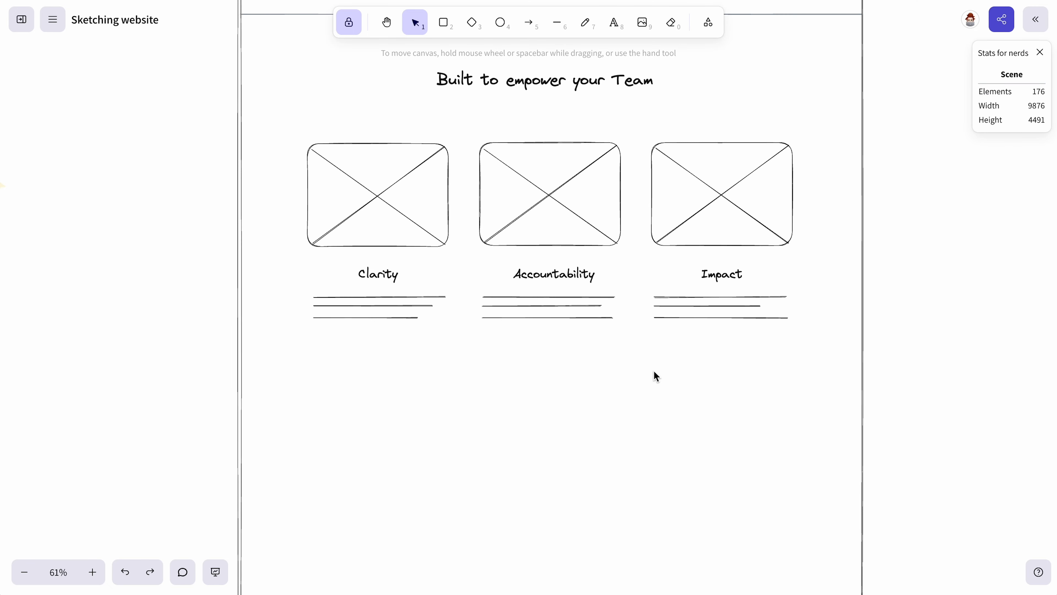
scroll(654, 375, up, 3)
scroll(567, 174, down, 5)
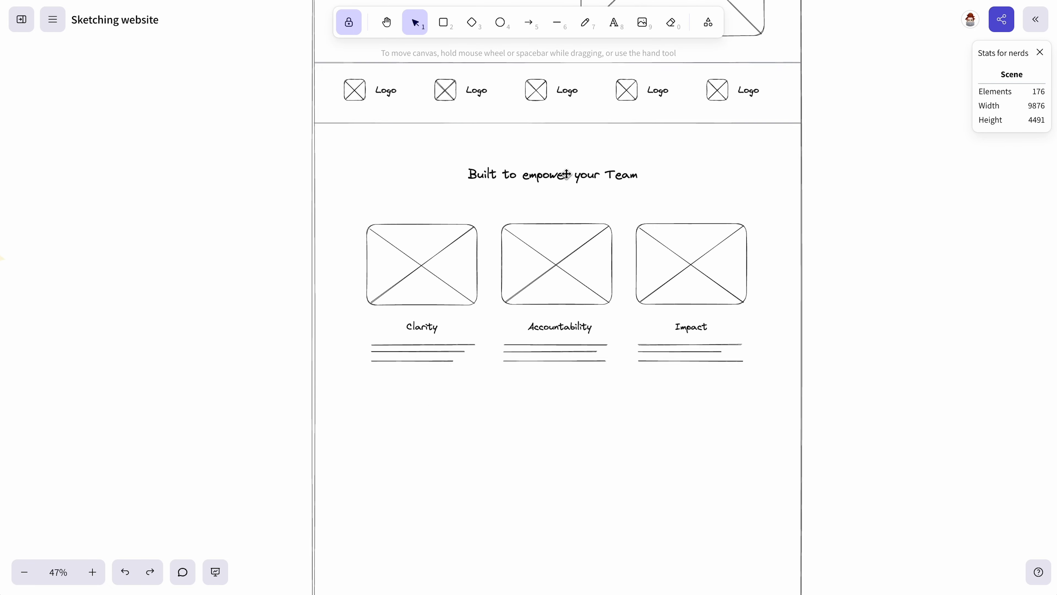
scroll(596, 381, down, 1)
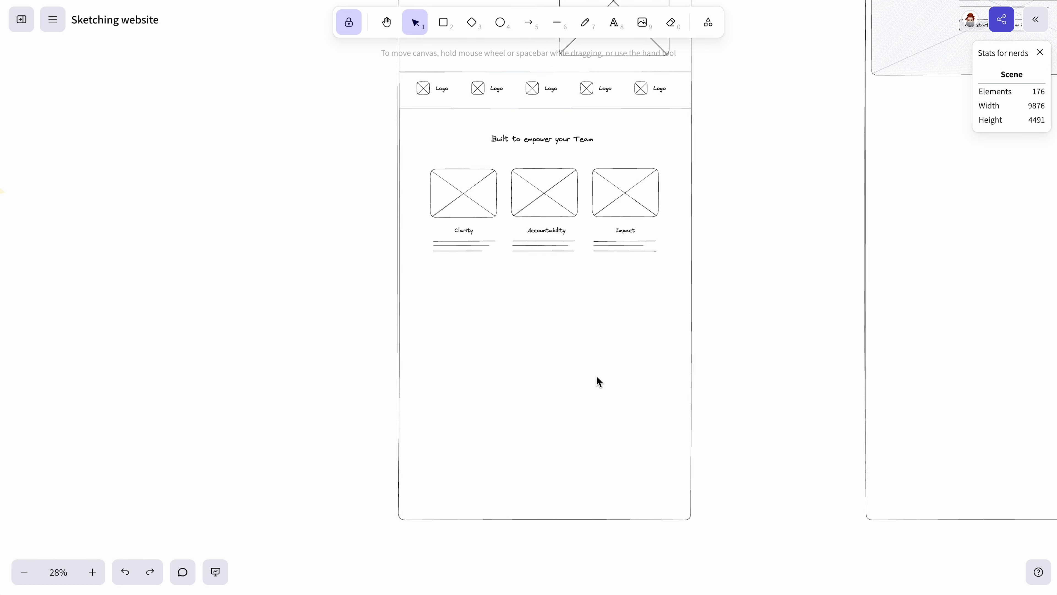
scroll(596, 365, up, 2)
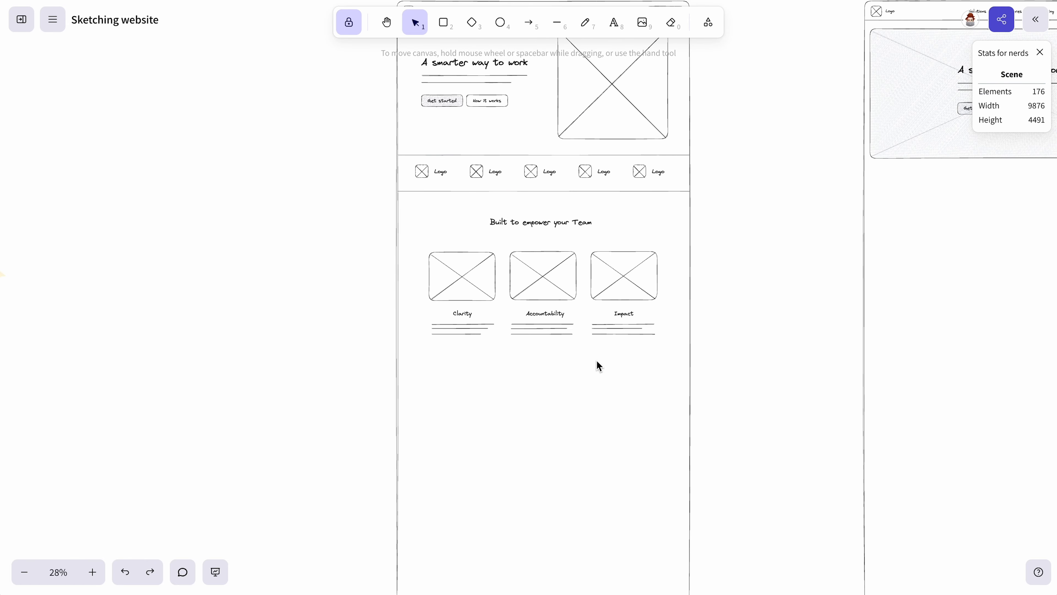
scroll(596, 365, down, 4)
scroll(552, 320, up, 5)
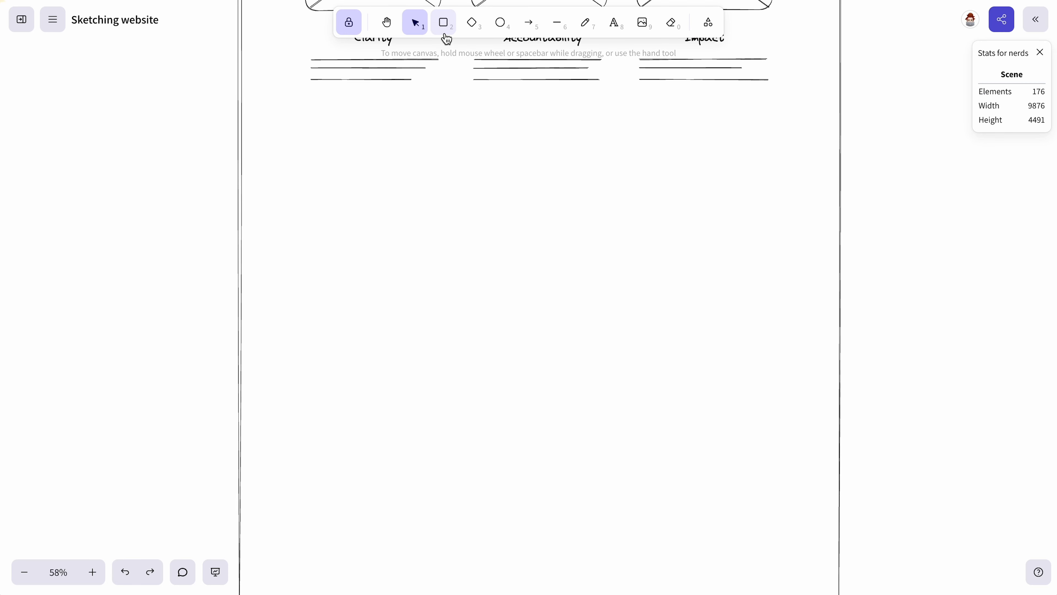
click(444, 23)
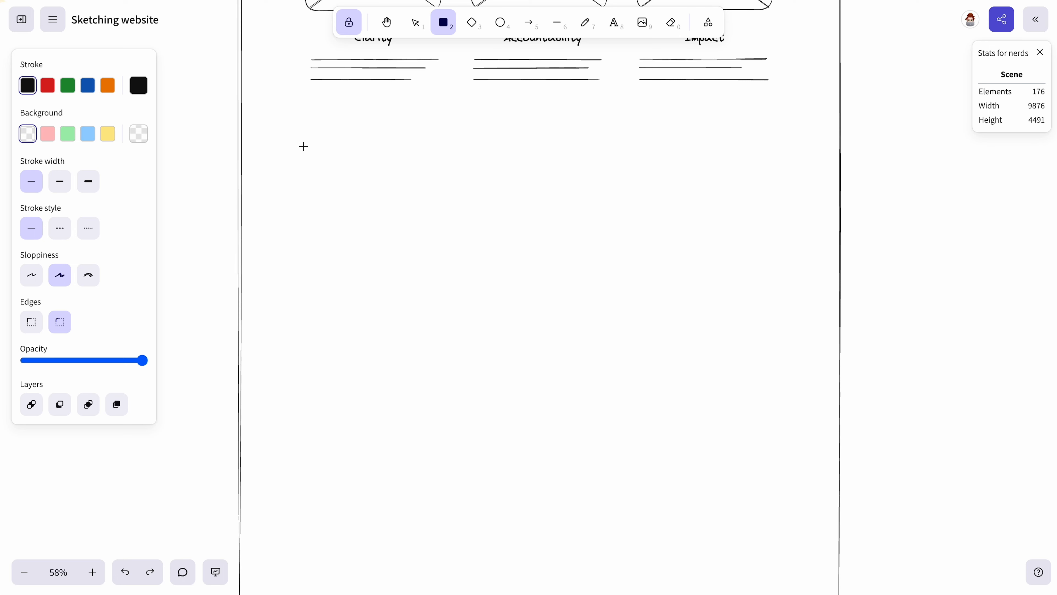
drag(283, 133, 785, 356)
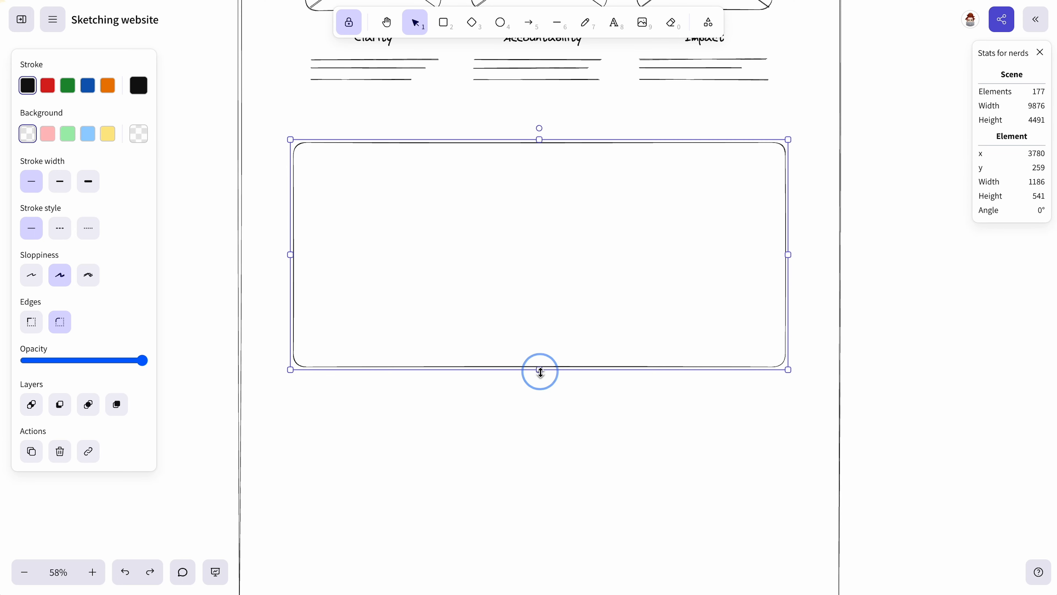
drag(539, 369, 543, 401)
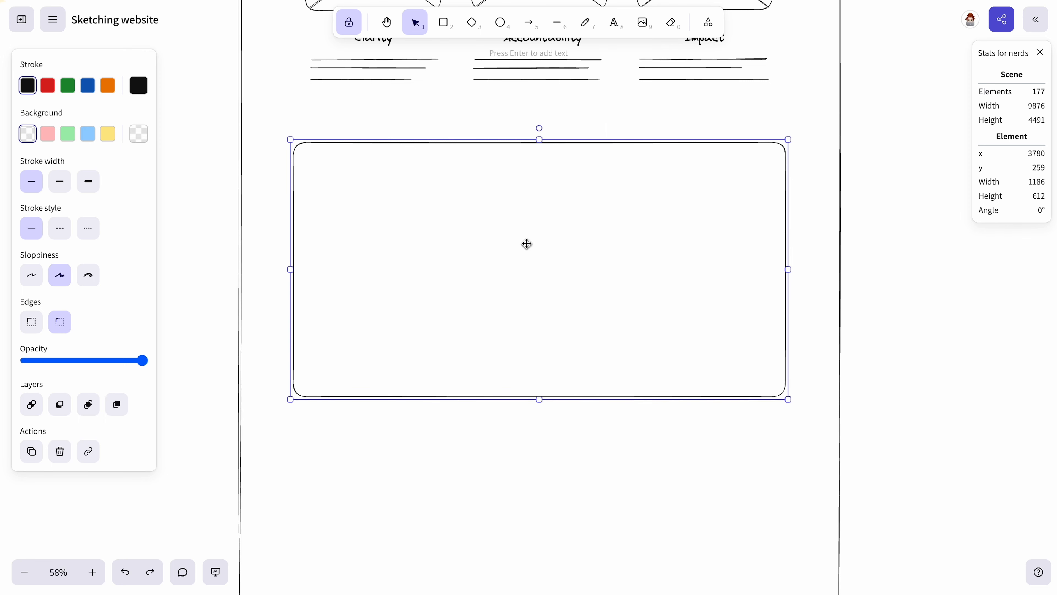
Step: Draw two diagonal lines from corner to corner across the wide rectangle
click(556, 23)
drag(295, 145, 782, 392)
drag(301, 392, 784, 146)
Step: Draw a circle about 150 wide over the crossing of the diagonals and give it a solid white (ffffff) fill
click(501, 23)
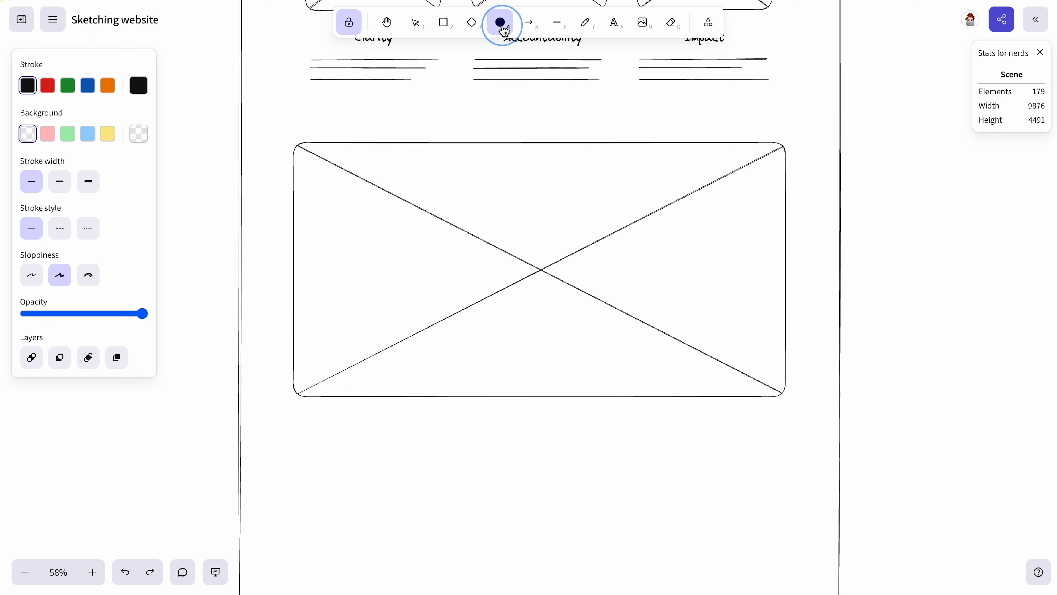
drag(510, 239, 572, 300)
key(Escape)
click(563, 294)
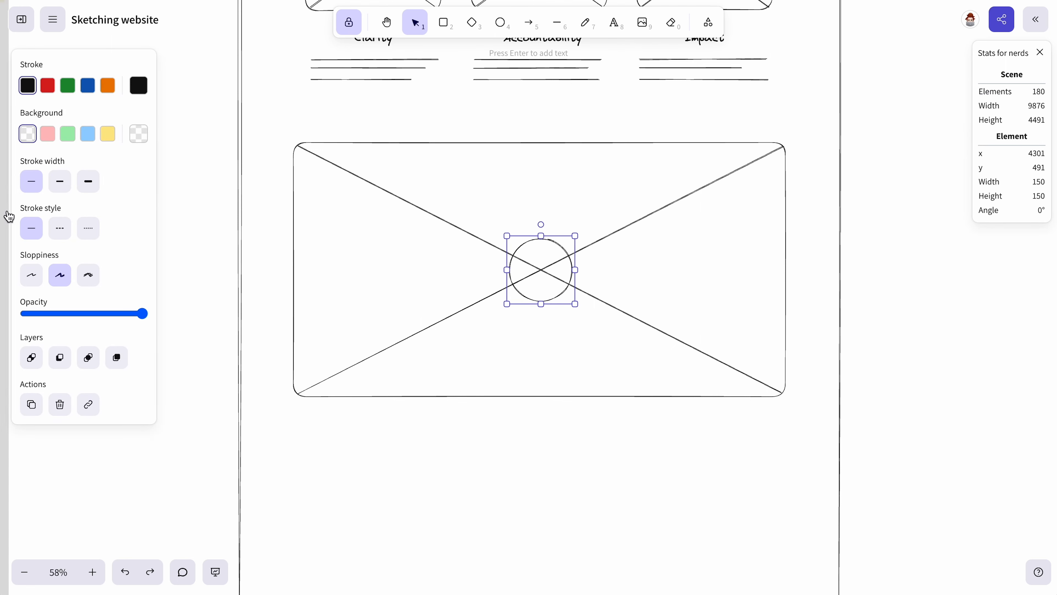
click(138, 133)
click(212, 157)
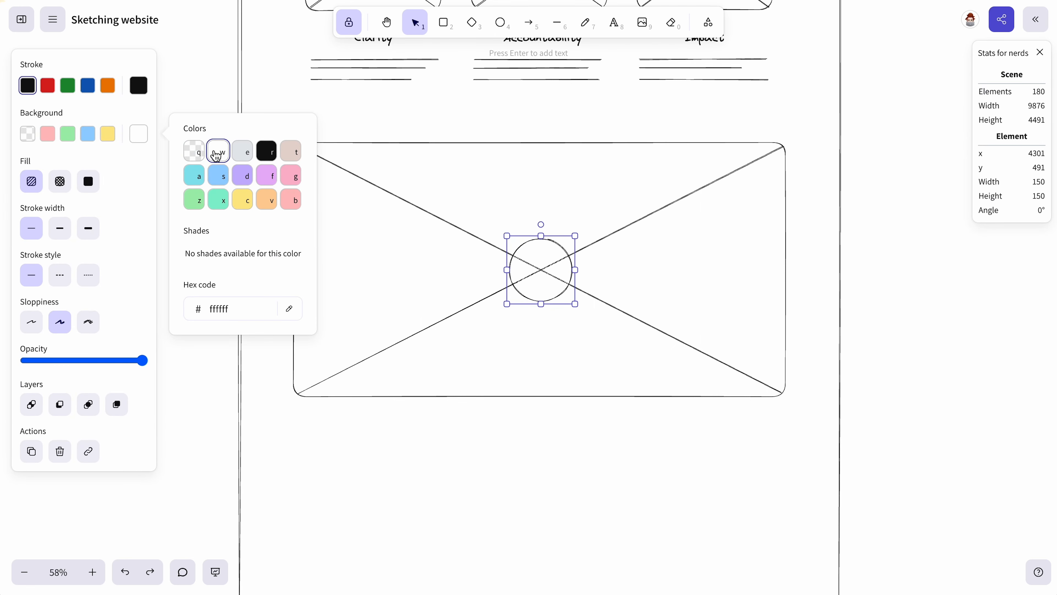
click(89, 181)
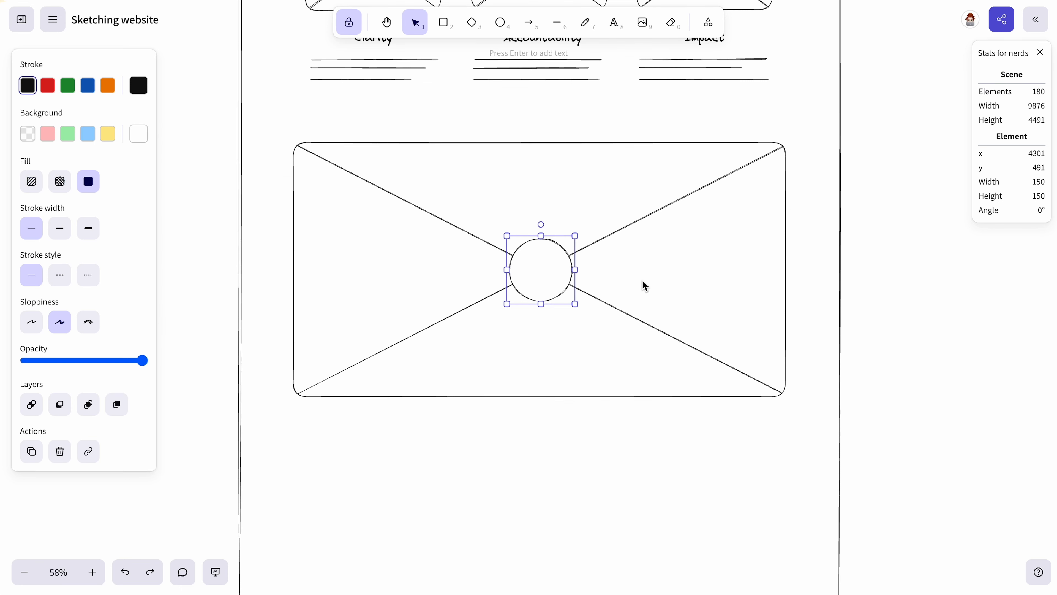
Step: Draw a play triangle pointing right from lines inside the white circle
scroll(553, 282, up, 5)
click(557, 22)
scroll(550, 217, up, 2)
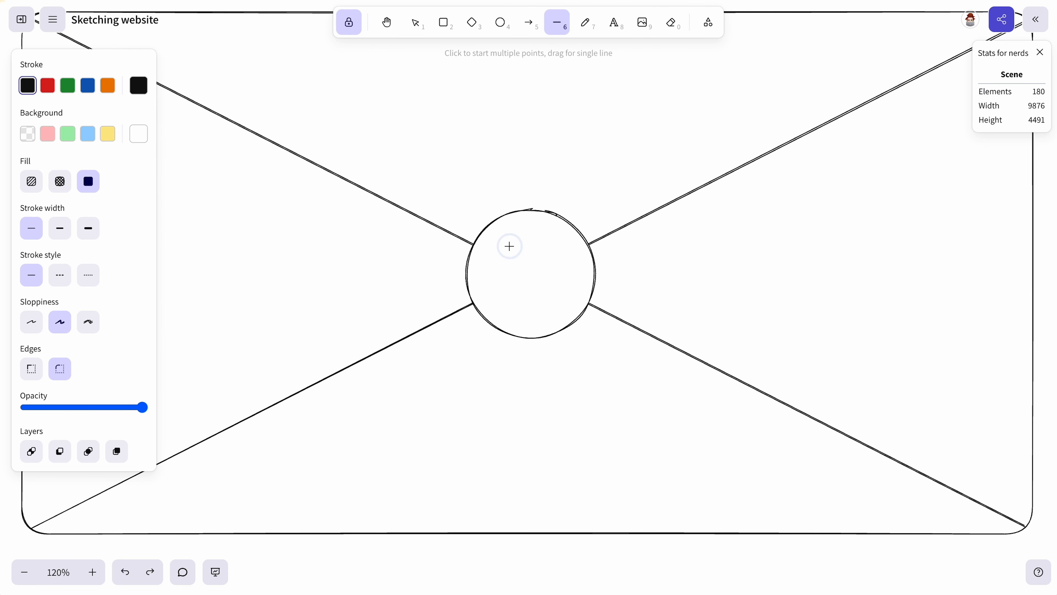
mouse_move(509, 246)
mouse_down()
mouse_move(508, 309)
mouse_move(568, 271)
mouse_move(513, 245)
mouse_up()
key(Escape)
Step: Extend the page frame downwards to make room for more sections below the video placeholder
scroll(538, 298, down, 8)
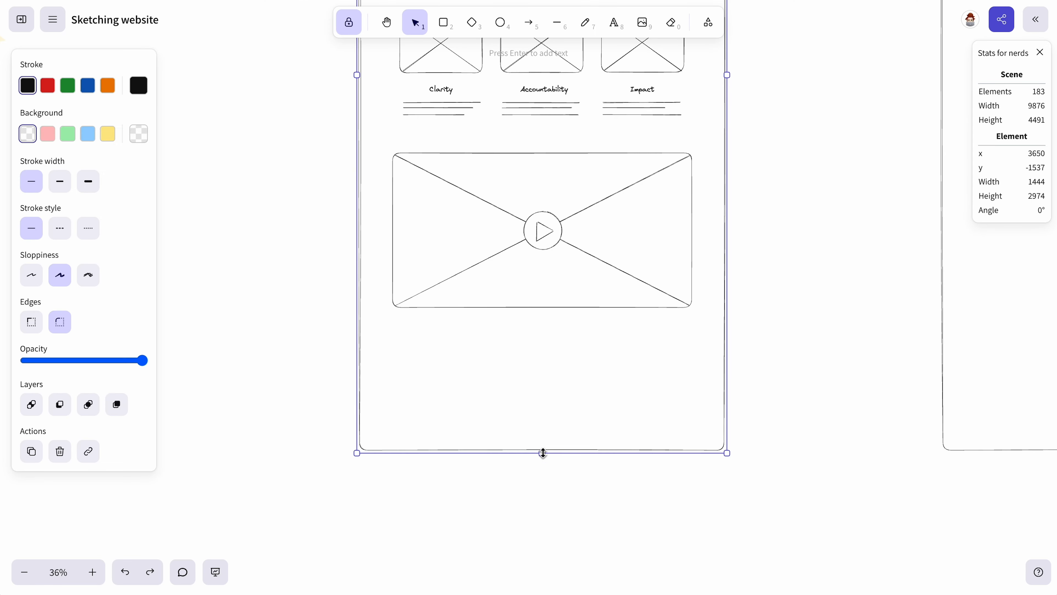
drag(543, 451, 542, 593)
scroll(540, 283, down, 5)
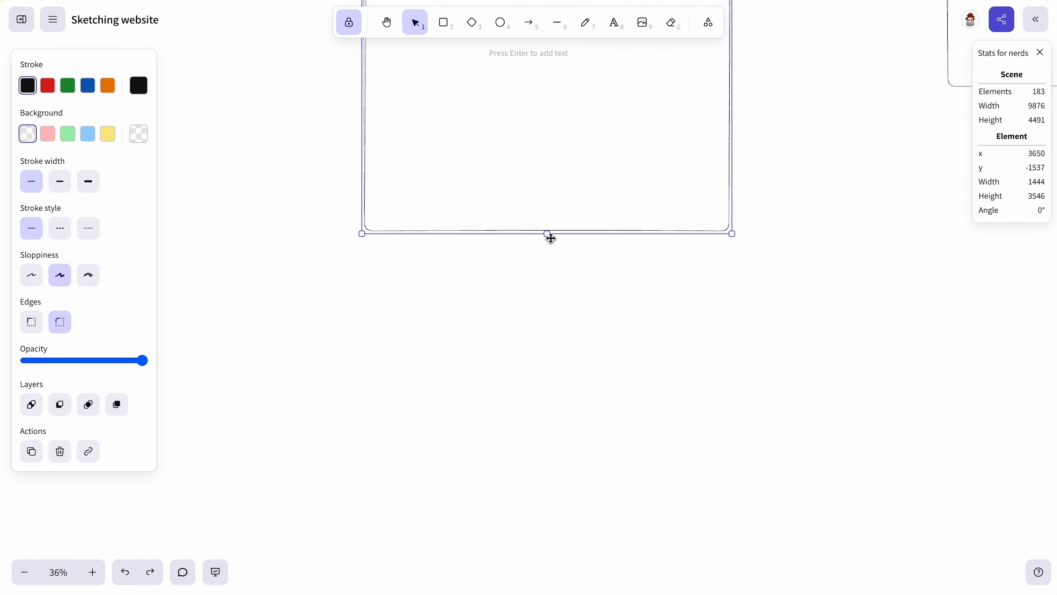
drag(550, 238, 549, 250)
key(super+z)
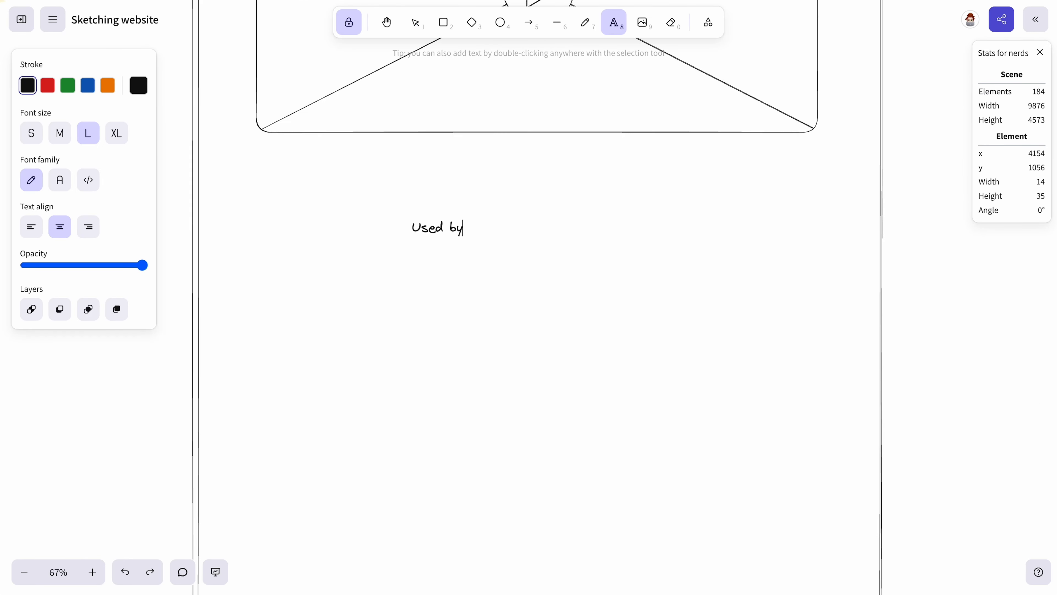
Step: Complete the heading "Used by world's best companies" in extra-large text and centre it below the video placeholder
text(world's )
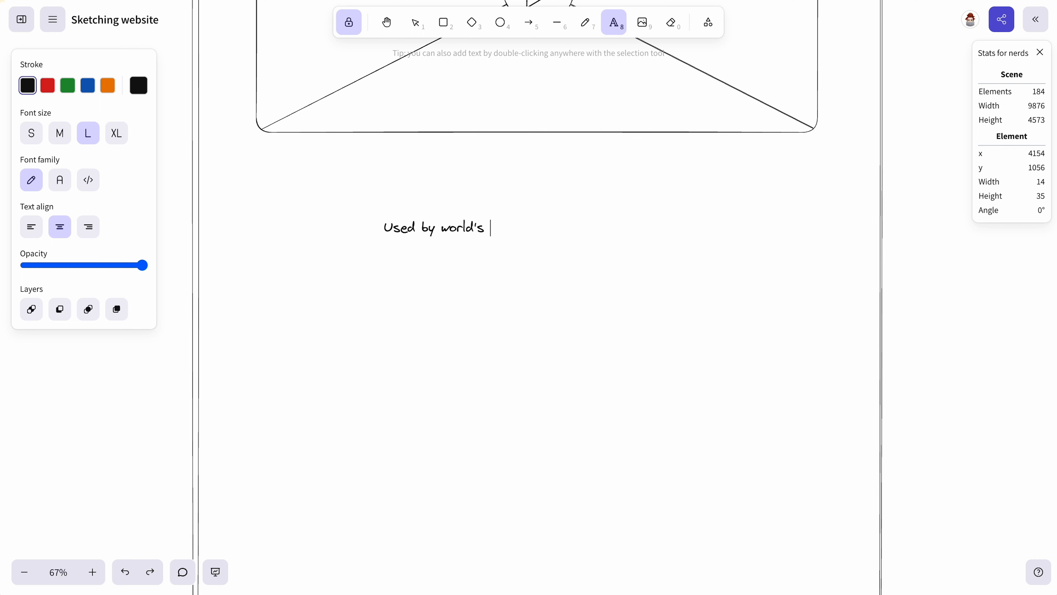
text(best compa)
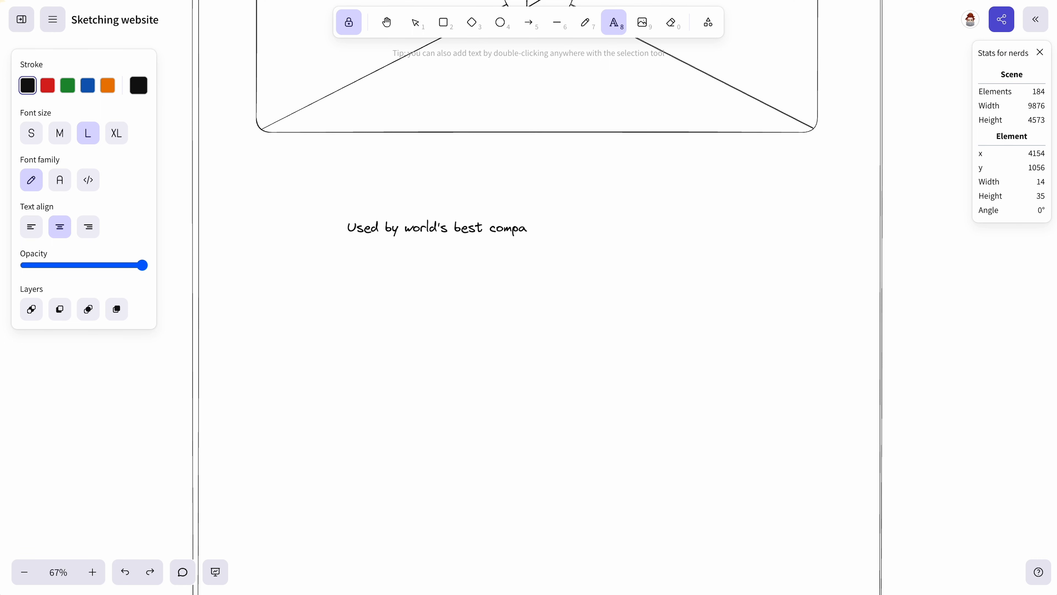
text(nies)
key(Escape)
click(119, 139)
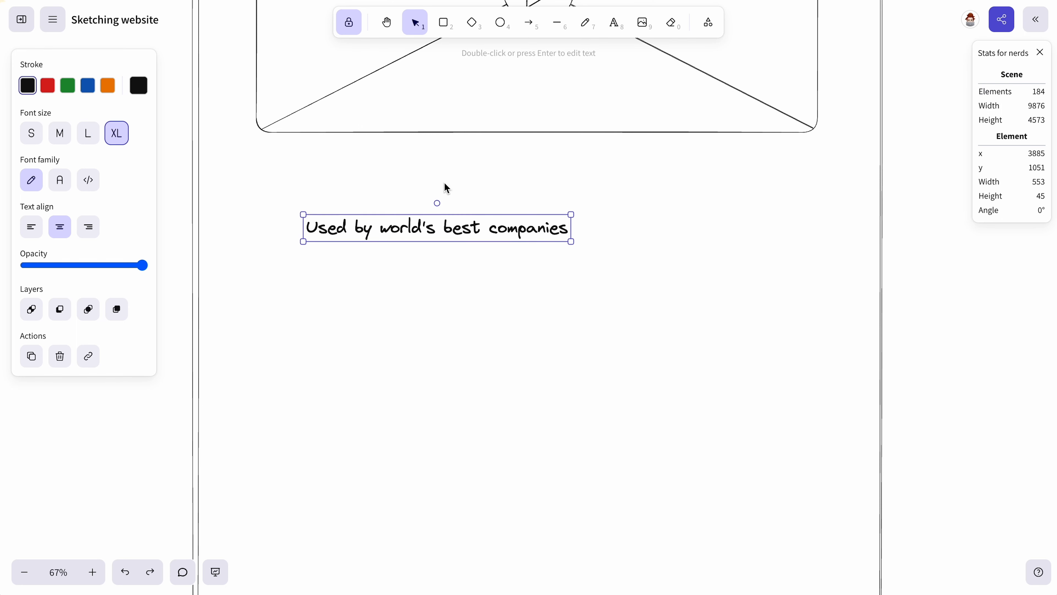
drag(465, 232, 561, 233)
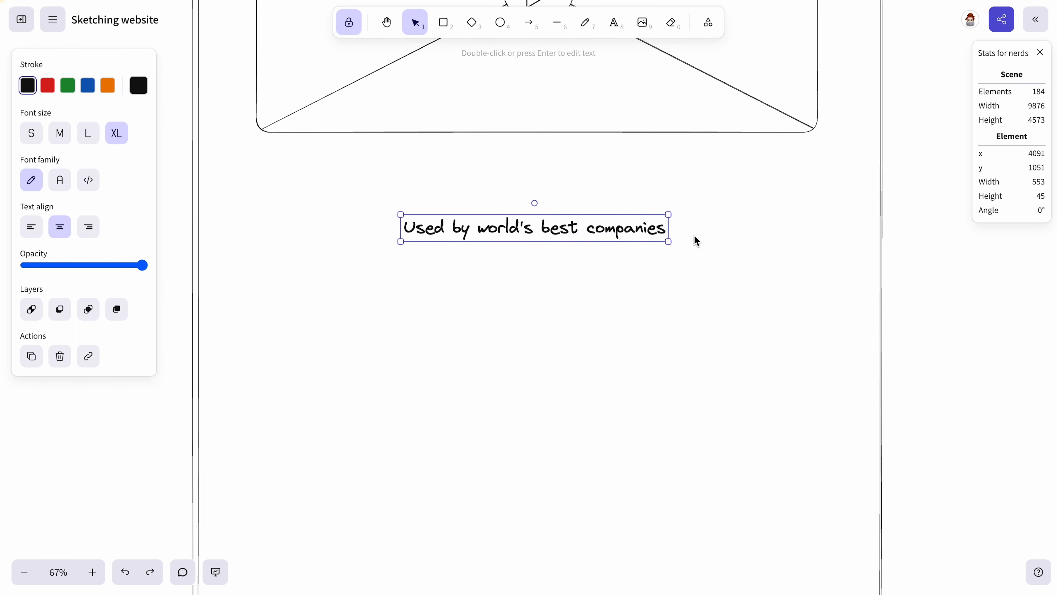
click(579, 393)
Step: Draw a stack of five horizontal lines below the heading as testimonial placeholder text, with the last one shorter
scroll(579, 394, down, 3)
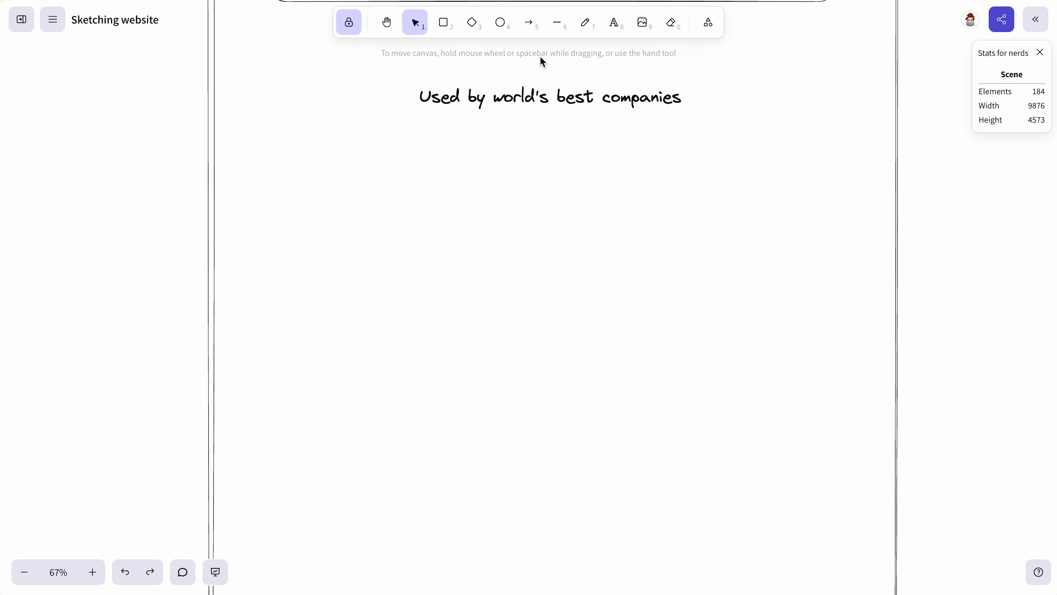
click(557, 25)
drag(341, 184, 478, 182)
mouse_move(347, 192)
mouse_down()
mouse_move(489, 191)
mouse_move(484, 203)
mouse_move(501, 203)
mouse_up()
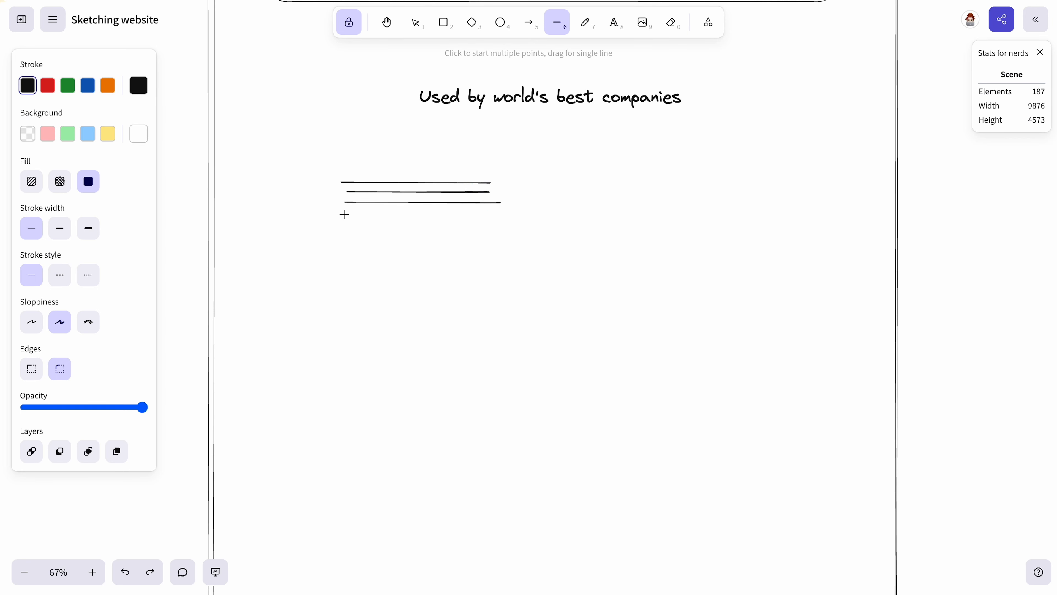
drag(342, 213, 493, 213)
drag(342, 224, 454, 225)
Step: Left-align the five placeholder lines, enlarge the block to about 441 by 123, and move it slightly down
key(v)
drag(553, 272, 287, 125)
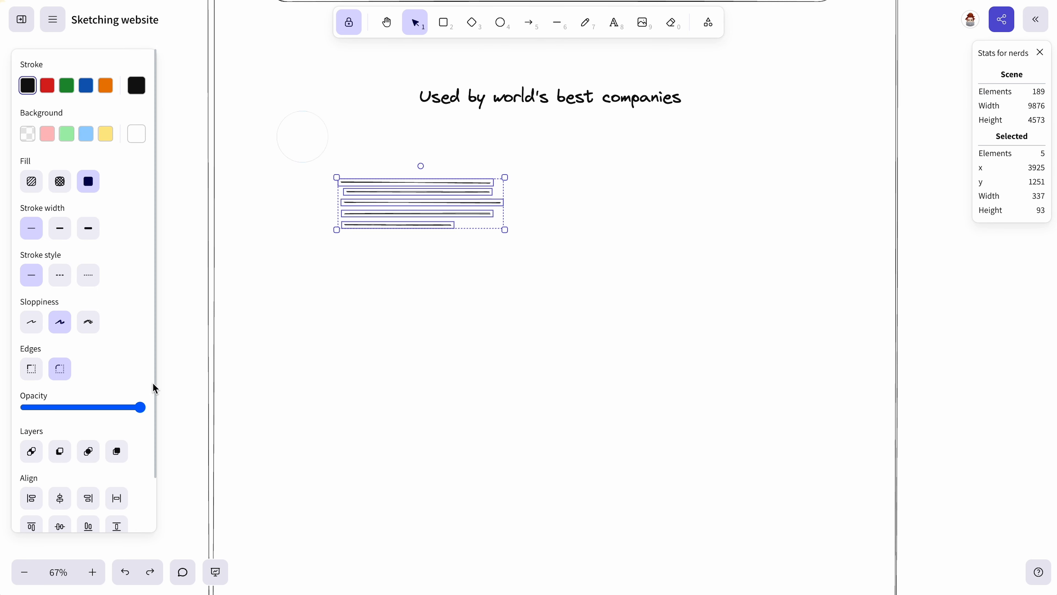
click(29, 503)
drag(501, 230, 550, 243)
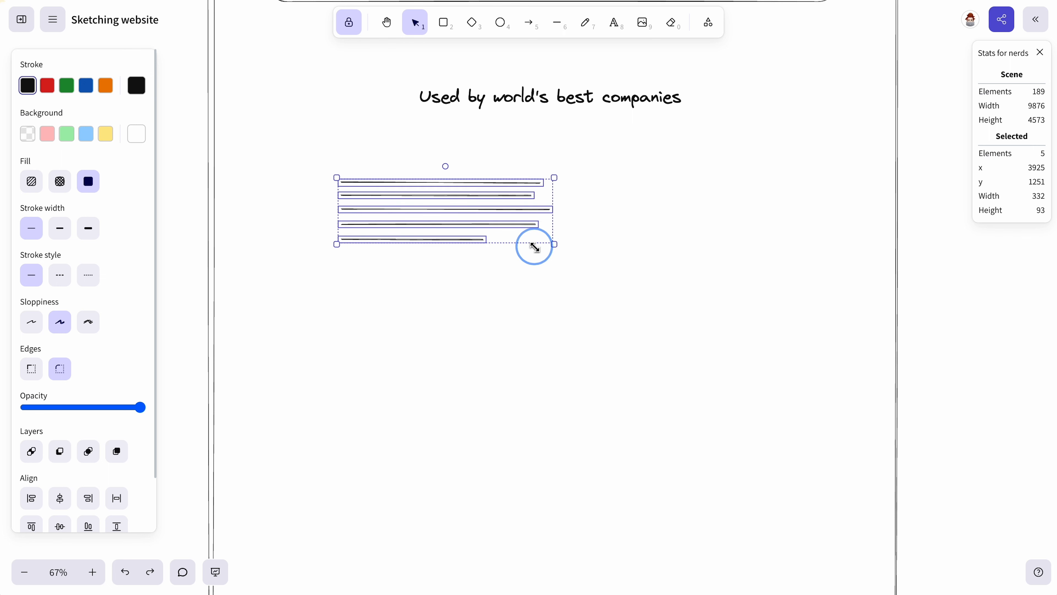
drag(465, 225, 453, 236)
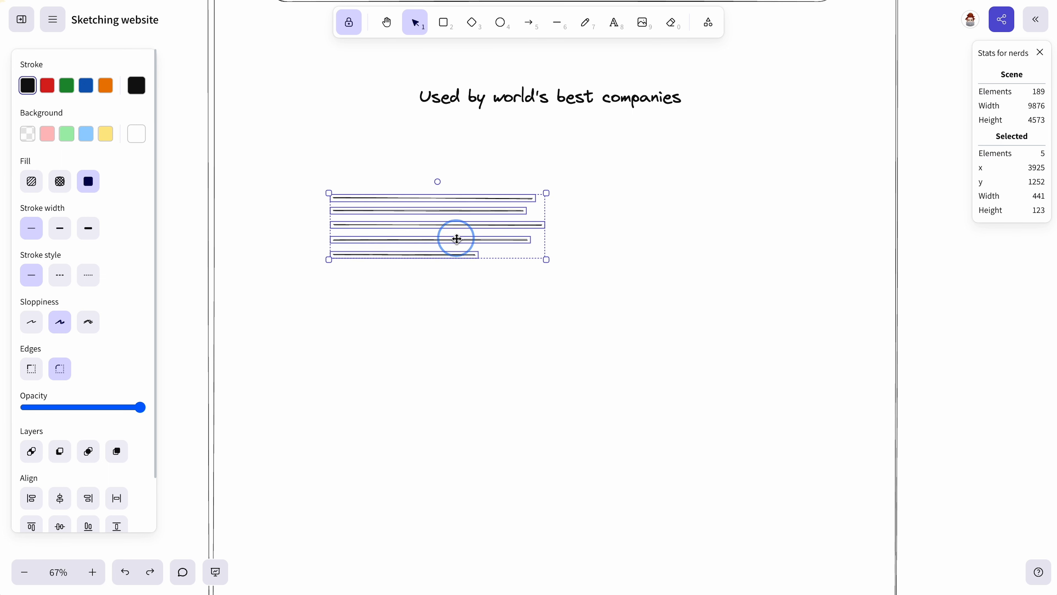
Step: Draw an avatar circle about 57 wide below the start of the placeholder lines and cross it with two diagonal lines
click(467, 307)
click(500, 22)
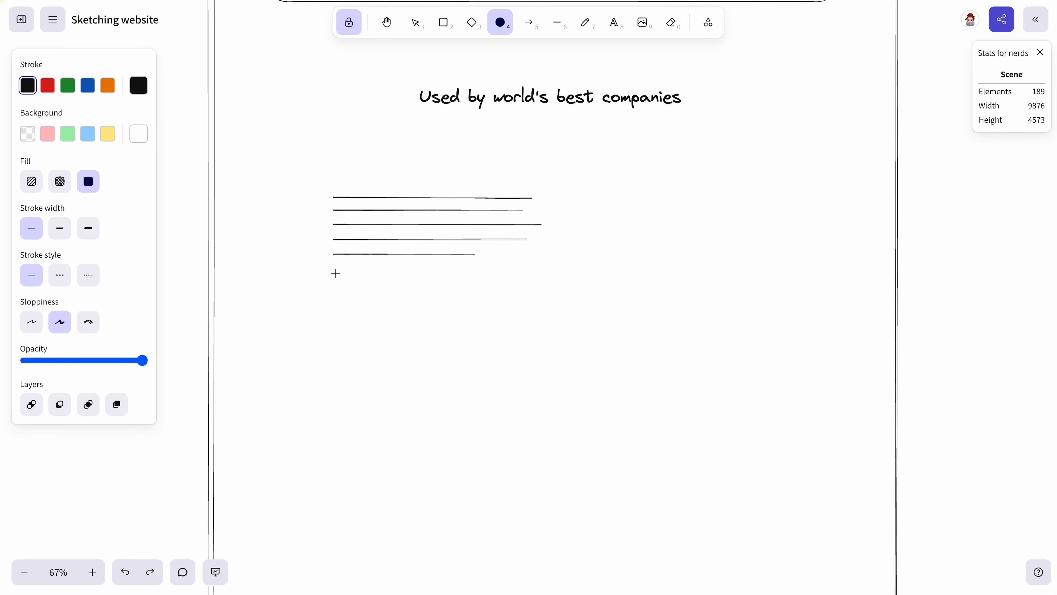
drag(335, 273, 360, 293)
key(v)
click(344, 299)
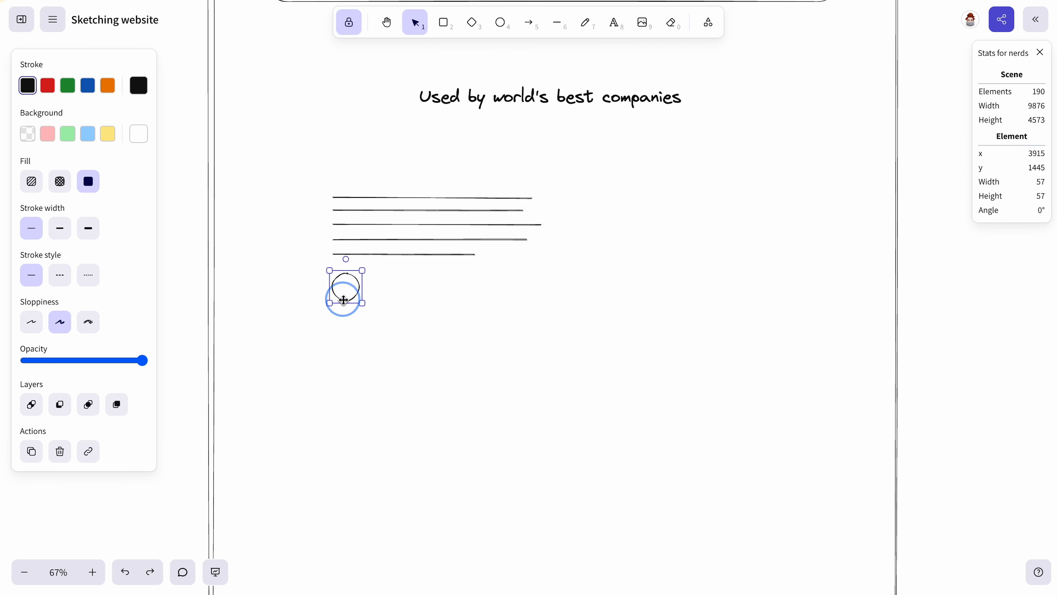
scroll(344, 300, up, 3)
click(557, 22)
drag(383, 300, 410, 329)
click(388, 320)
click(408, 295)
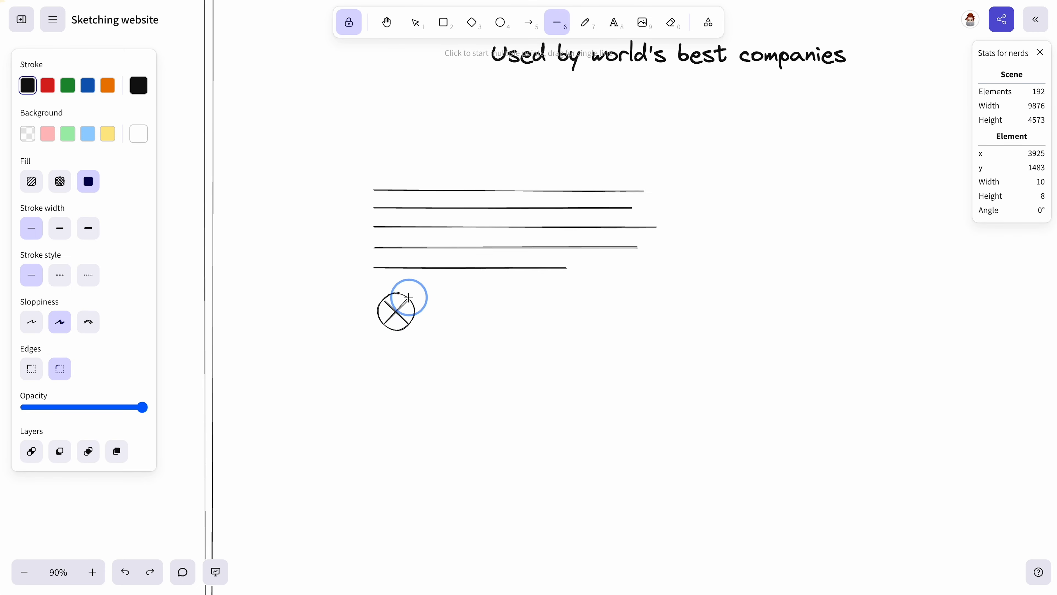
Step: Add a sample customer name in medium, left-aligned text beside the avatar circle
key(t)
click(418, 325)
text(Samantha Jo)
key(Escape)
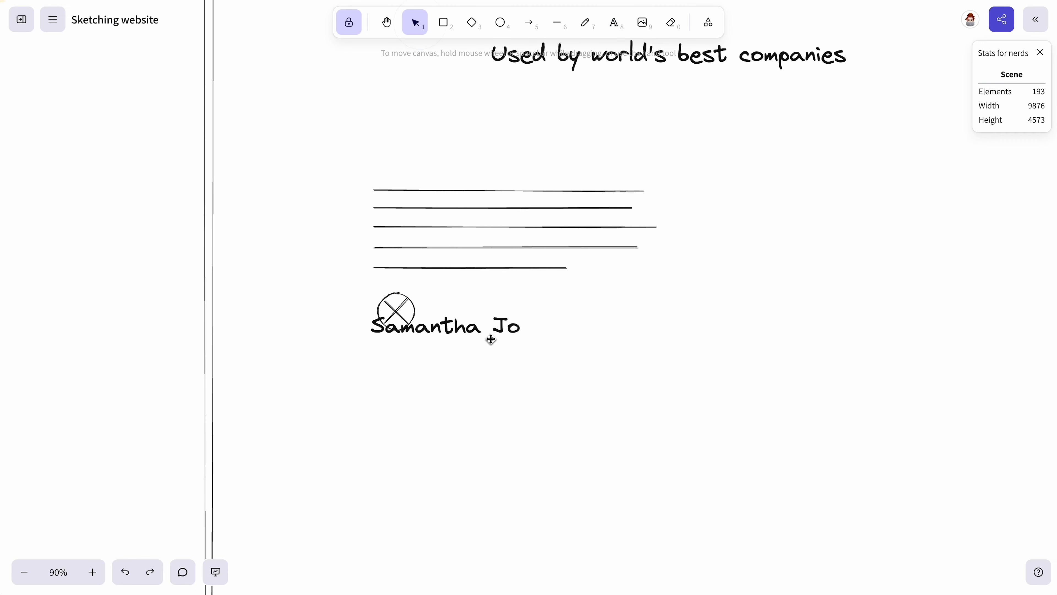
drag(489, 338, 450, 320)
click(60, 133)
click(34, 226)
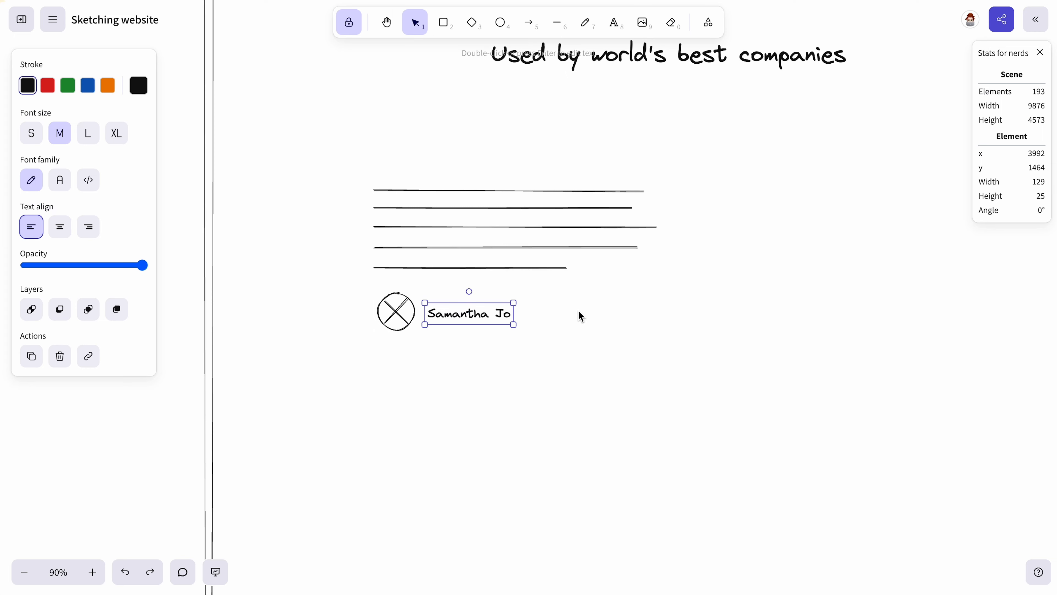
click(537, 309)
Step: Duplicate the whole testimonial block and place the copy level with the original on its right side
ctrl+scroll(536, 309, down, 5)
scroll(583, 321, right, 1)
drag(636, 357, 404, 208)
alt+shift+drag(485, 255, 662, 256)
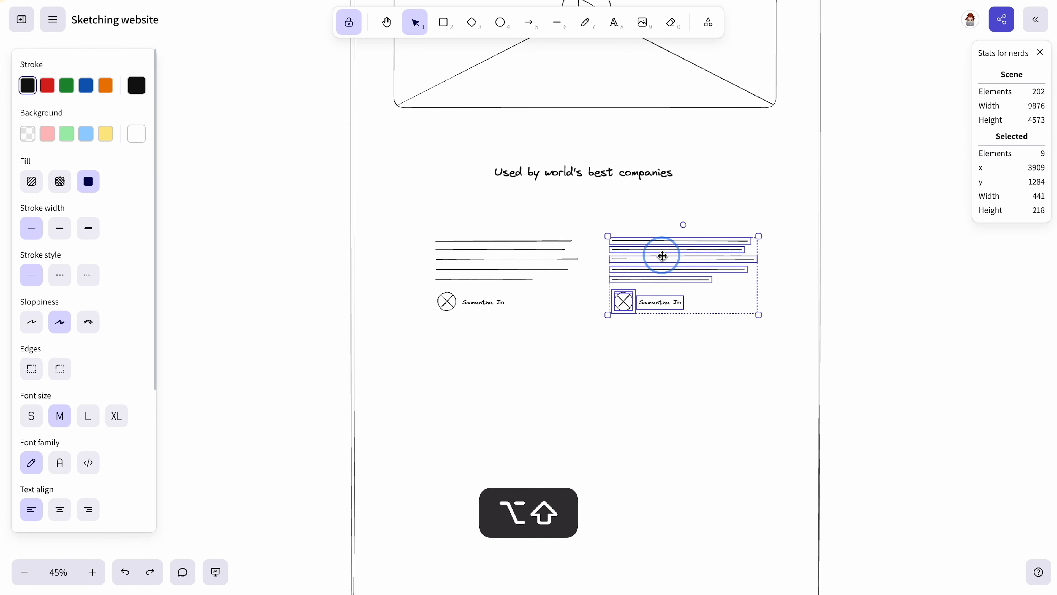
click(861, 253)
Step: In the copied testimonial, shorten the third placeholder line and lengthen the fourth and fifth
ctrl+scroll(708, 265, up, 3)
click(765, 258)
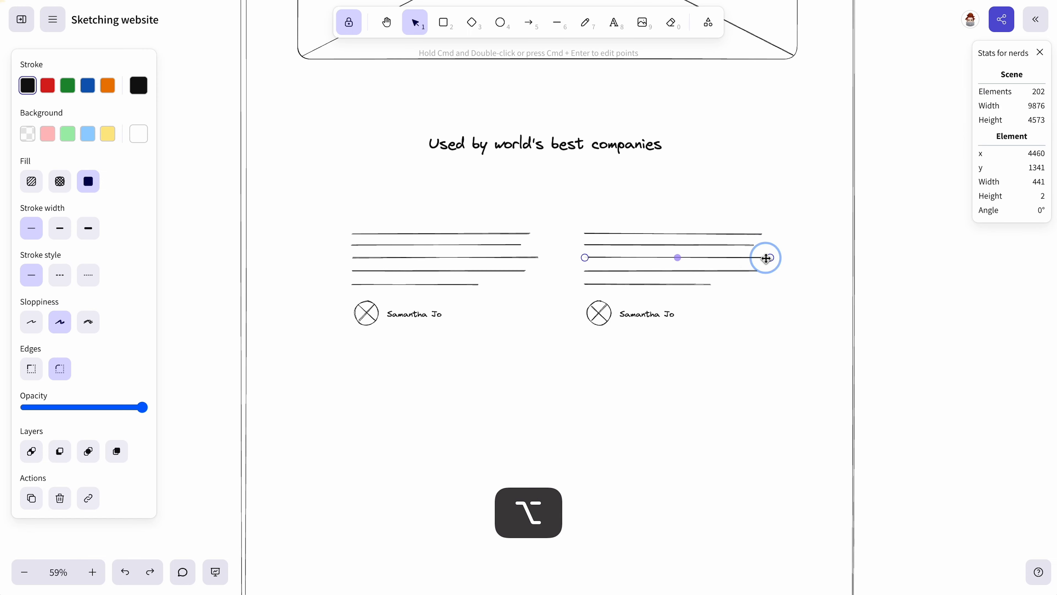
click(759, 271)
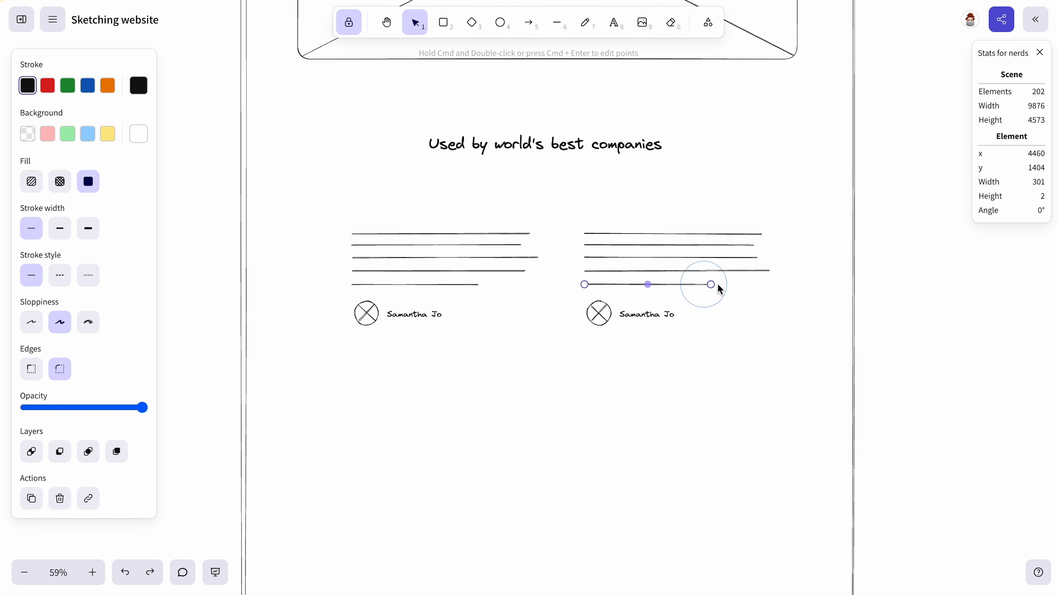
click(738, 288)
Step: Raise both customer names slightly and add the caption "CEO, Company X" beneath each one
ctrl+scroll(670, 314, up, 4)
drag(313, 318, 313, 309)
click(625, 311)
drag(626, 310, 650, 320)
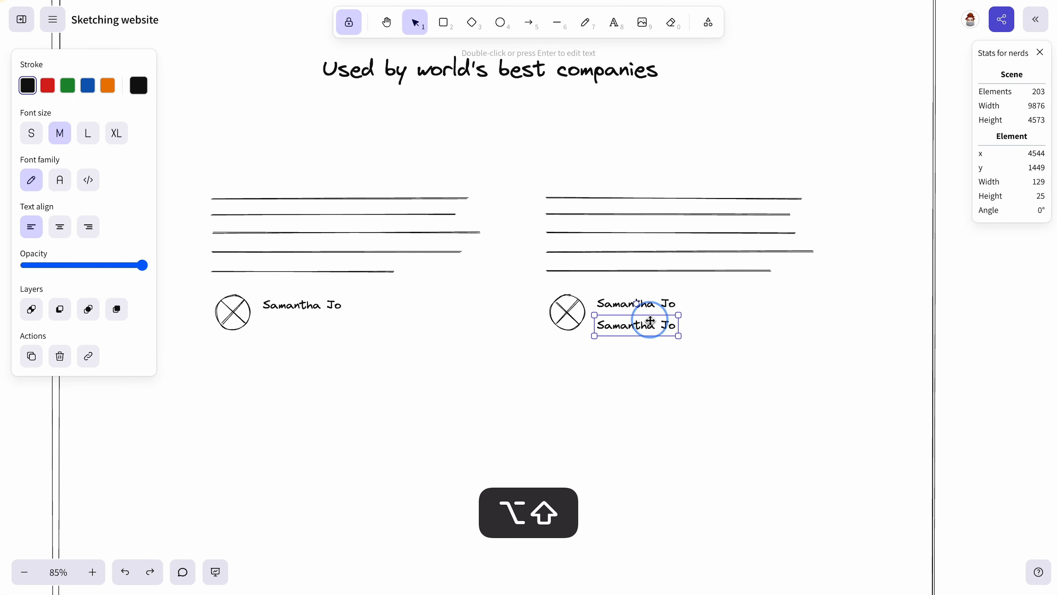
double_click(650, 321)
text(CEO,)
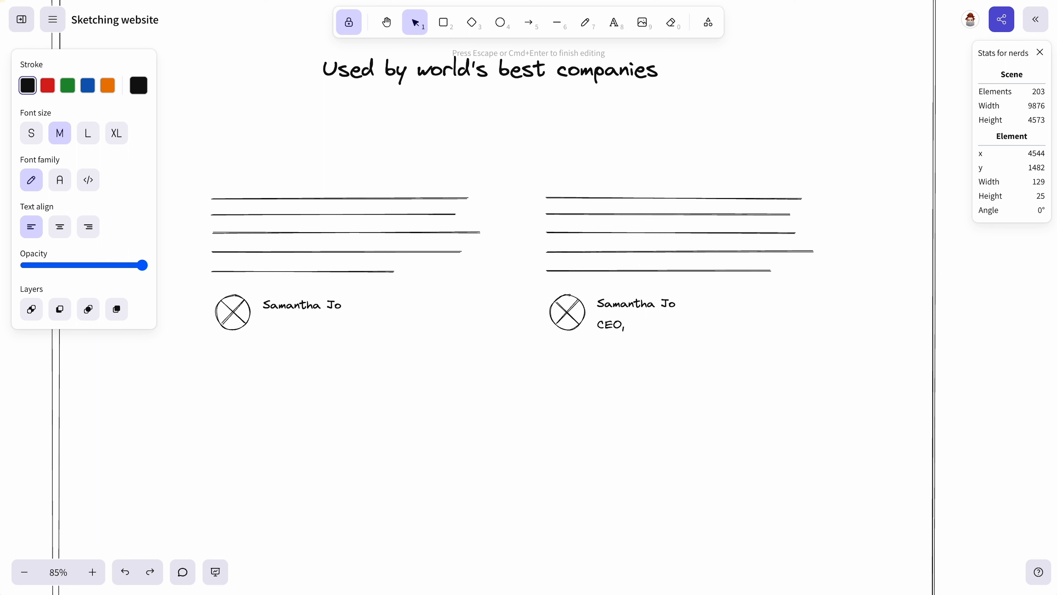
text( Company X)
key(Escape)
alt+drag(674, 329, 336, 347)
click(424, 361)
Step: Draw a right-pointing chevron from two short lines beside the right-hand testimonial
ctrl+scroll(603, 316, down, 3)
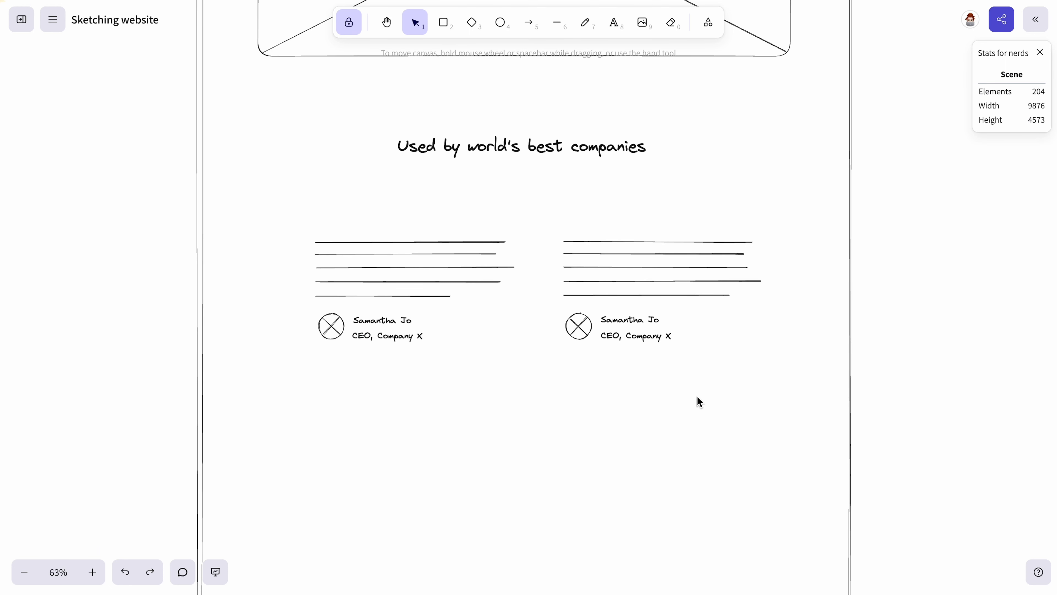
click(557, 22)
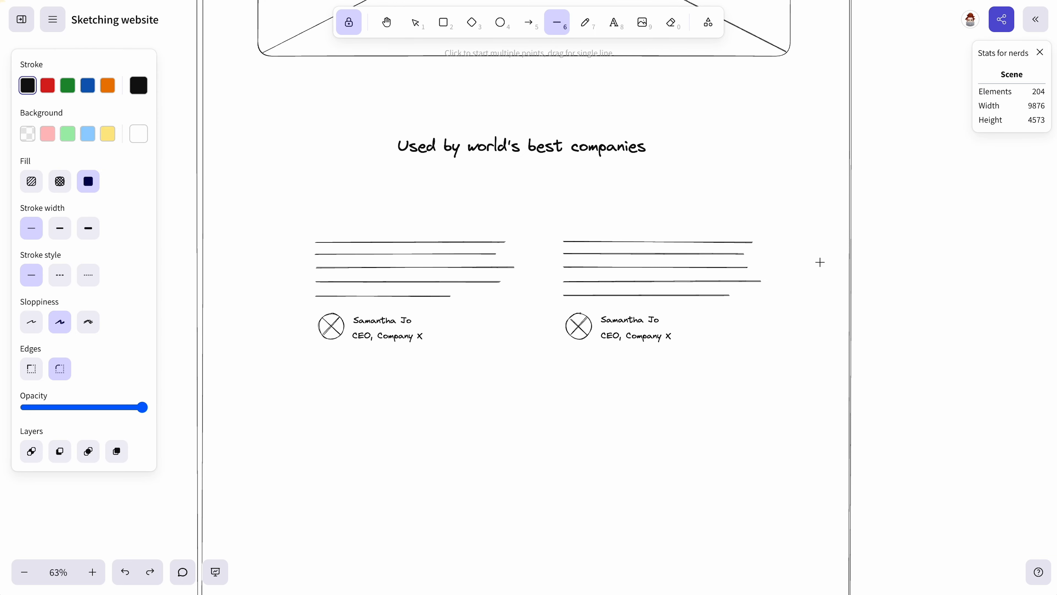
scroll(818, 267, up, 4)
key(super+z)
mouse_move(788, 251)
mouse_down()
mouse_move(804, 267)
mouse_move(785, 284)
mouse_move(776, 239)
mouse_move(235, 290)
mouse_move(191, 281)
mouse_move(212, 280)
mouse_up()
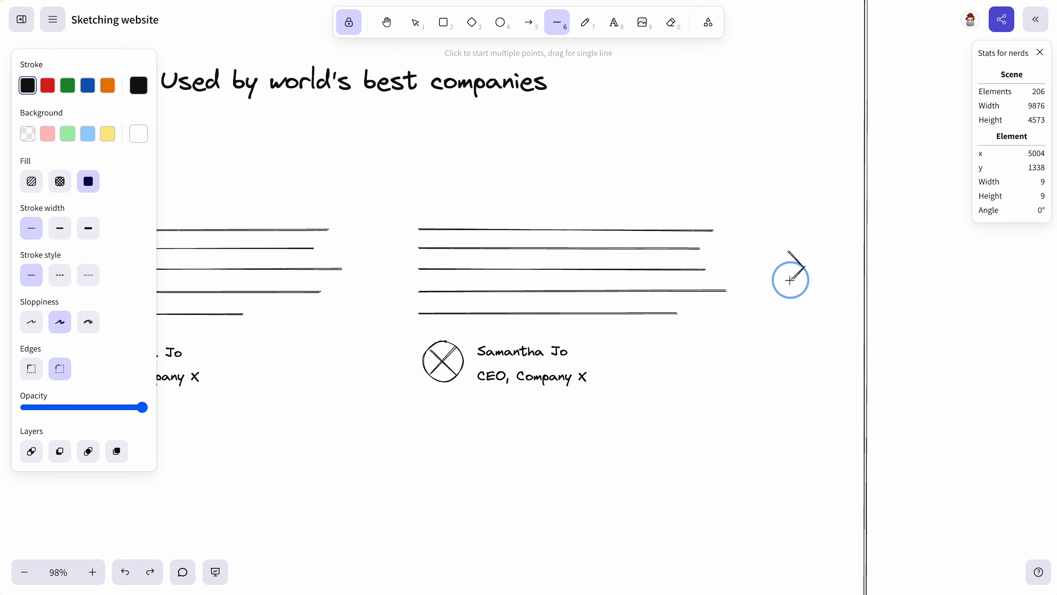
Step: Group the chevron and place a horizontally flipped copy beside the left-hand testimonial
scroll(784, 283, down, 3)
key(1)
key(super+g)
scroll(192, 281, left, 1)
right_click(210, 279)
click(335, 484)
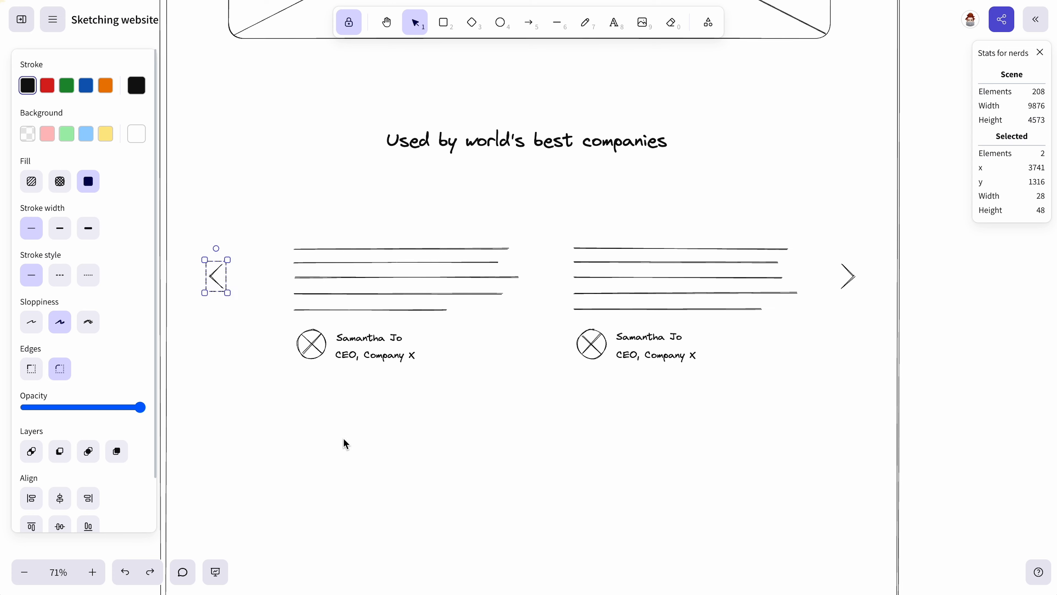
click(343, 437)
Step: Draw a circle about 14 wide centrally below the testimonials and duplicate it into a row of four pagination dots
scroll(431, 295, down, 3)
scroll(431, 295, down, 2)
scroll(460, 341, up, 2)
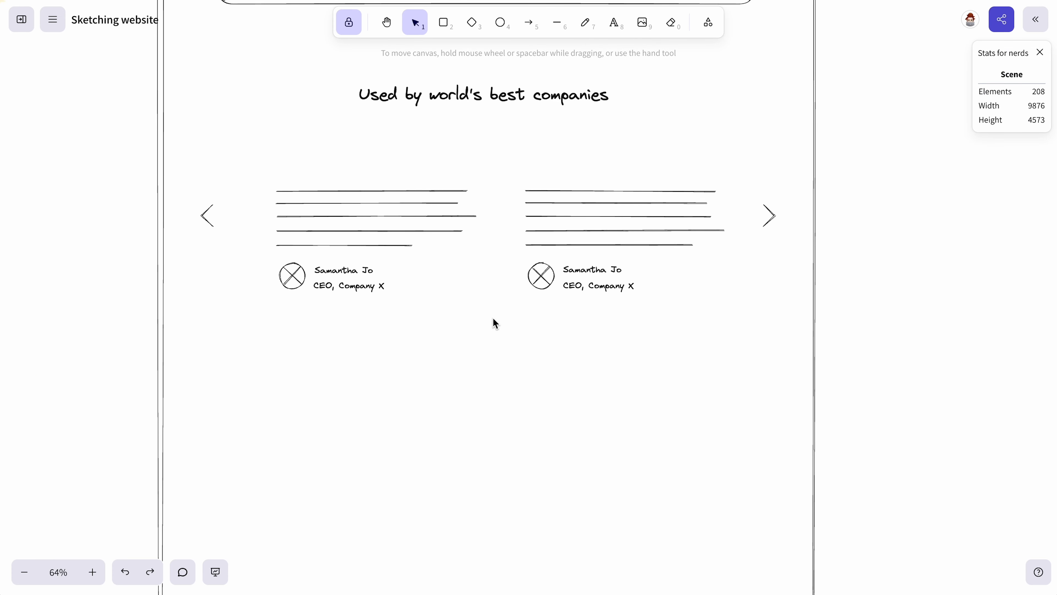
click(500, 22)
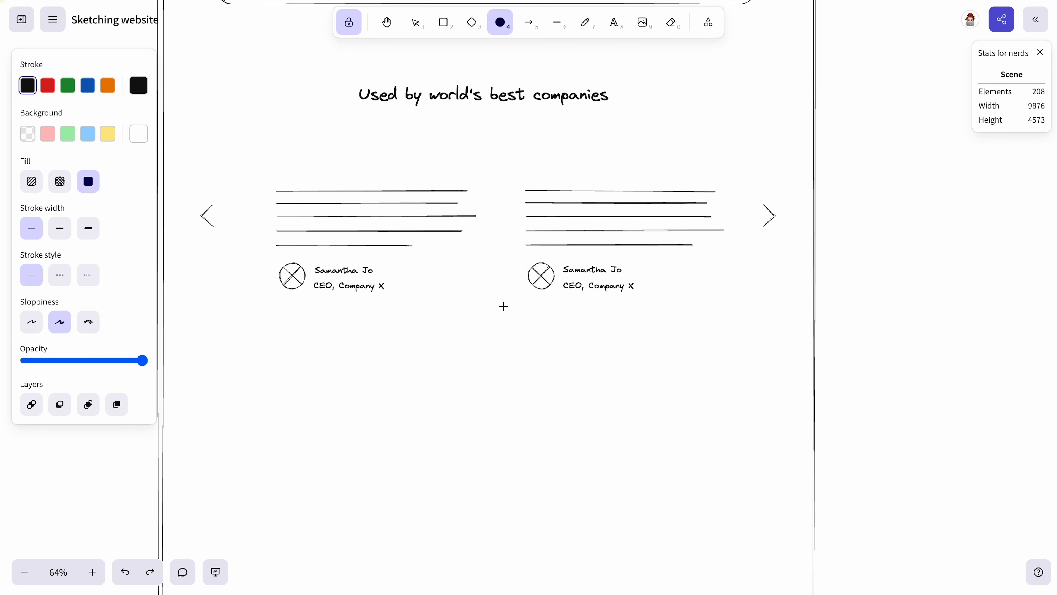
scroll(504, 306, up, 2)
click(442, 326)
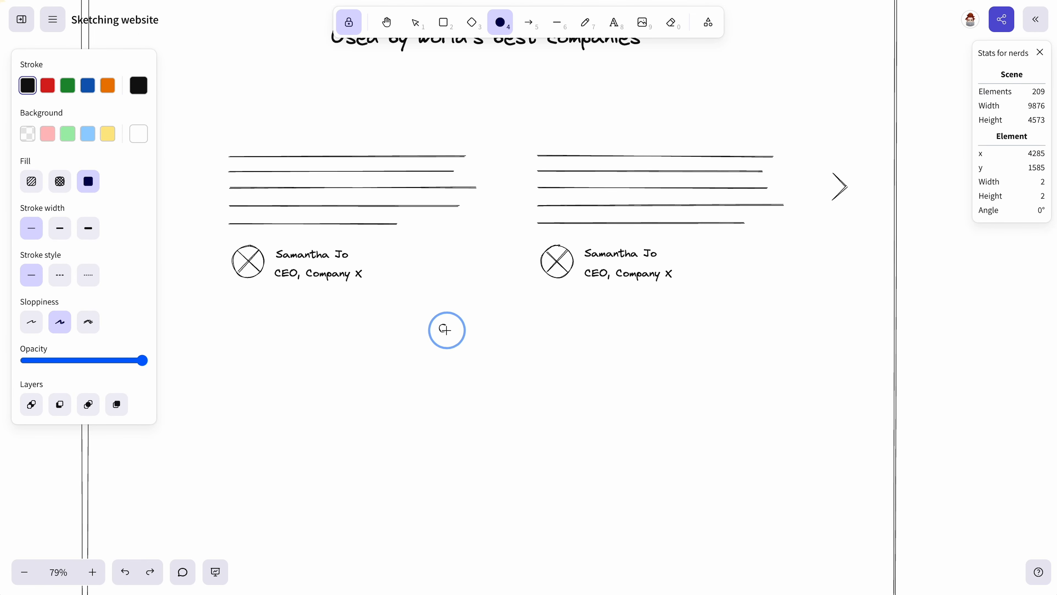
drag(446, 330, 496, 335)
key(1)
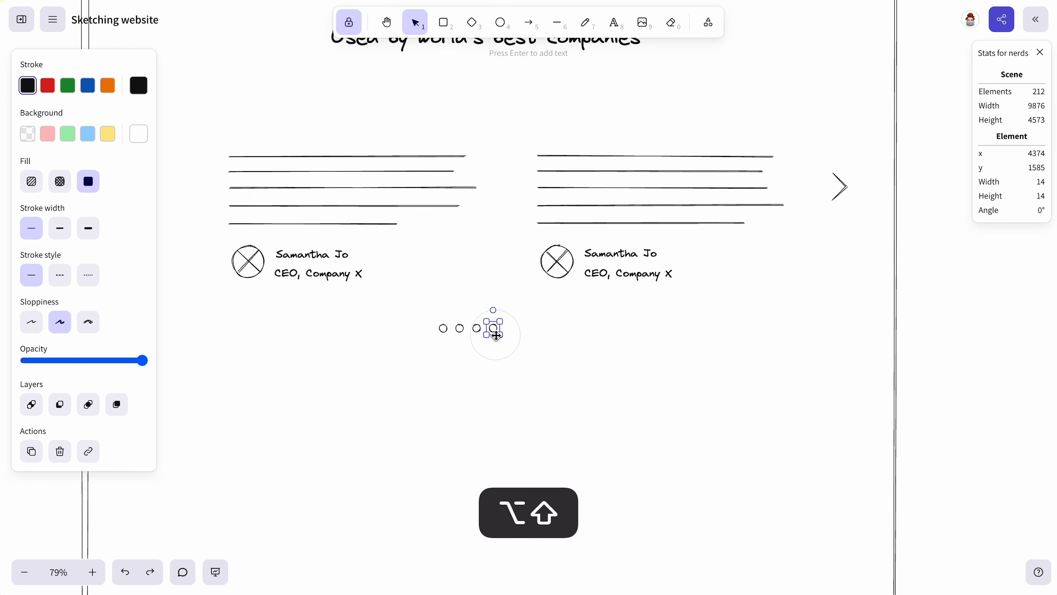
Step: Fill the first pagination dot with solid black
click(445, 336)
click(141, 139)
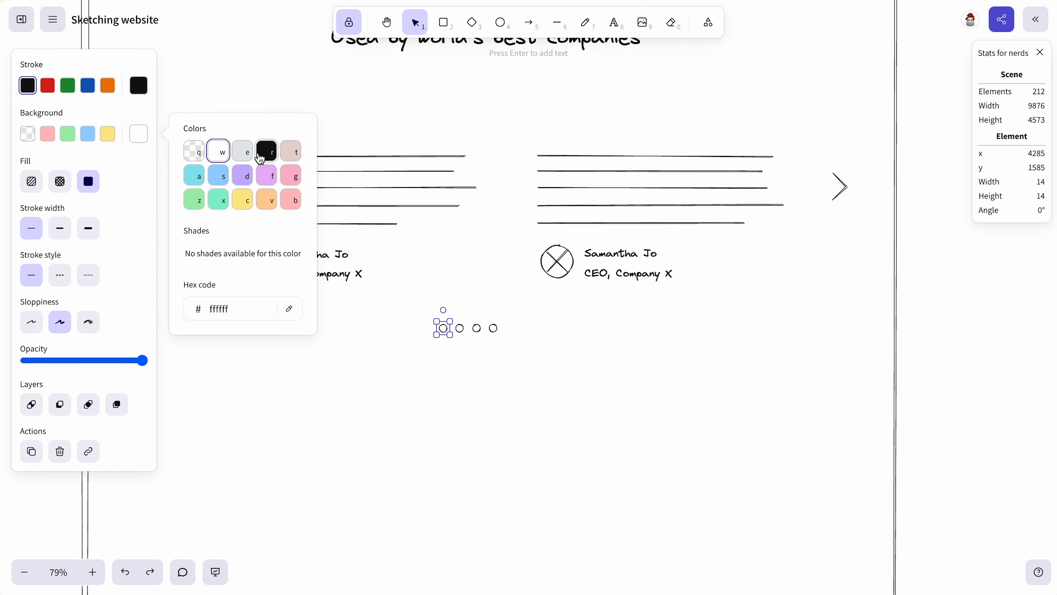
click(266, 150)
click(495, 336)
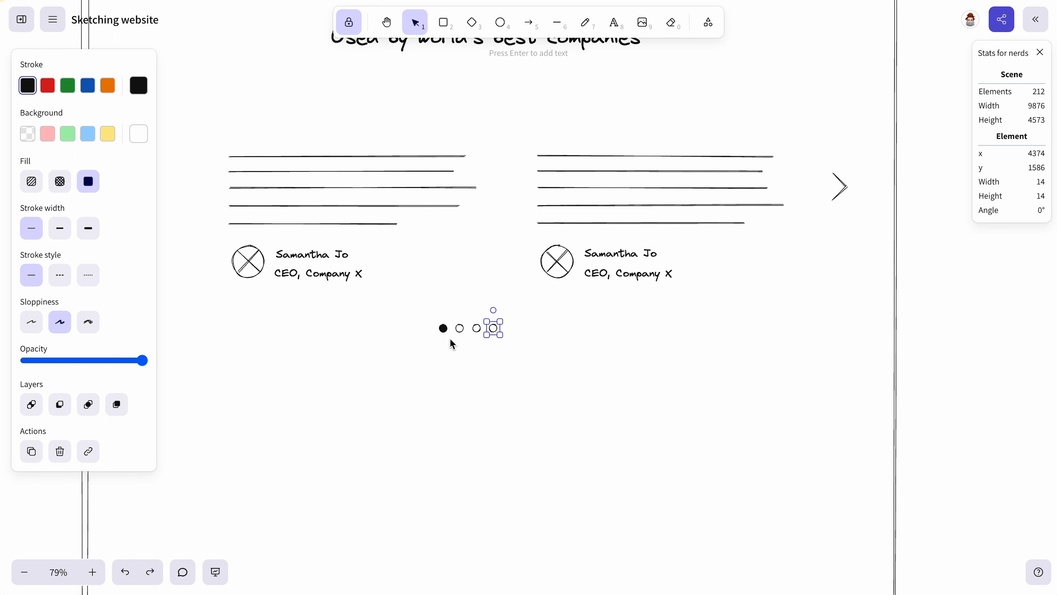
Step: Group the four pagination dots and centre the group horizontally on the page frame
click(531, 347)
drag(531, 347, 389, 292)
key(super+g)
scroll(599, 418, down, 3)
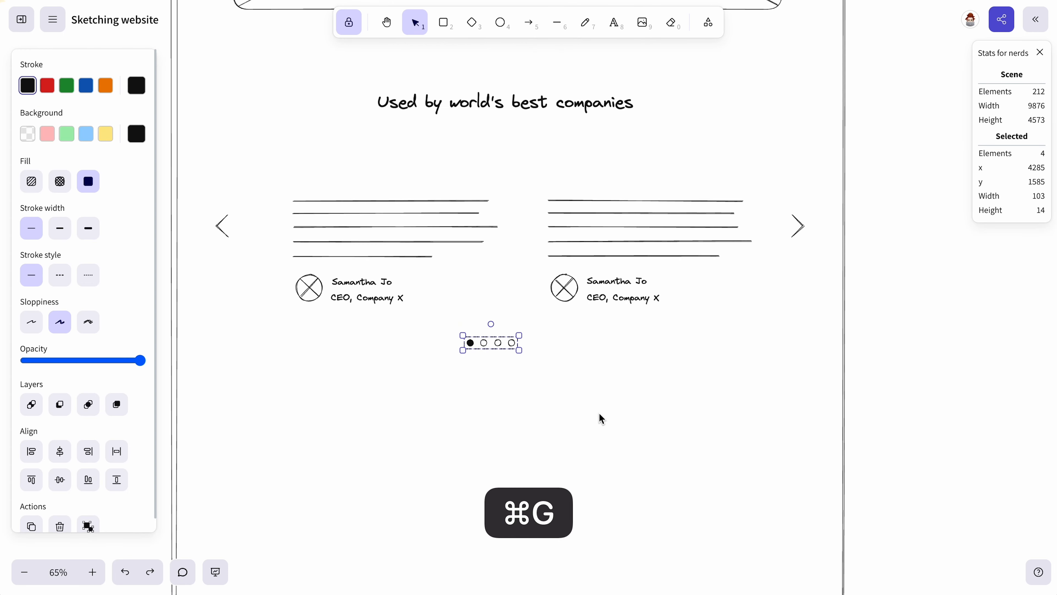
shift+click(842, 383)
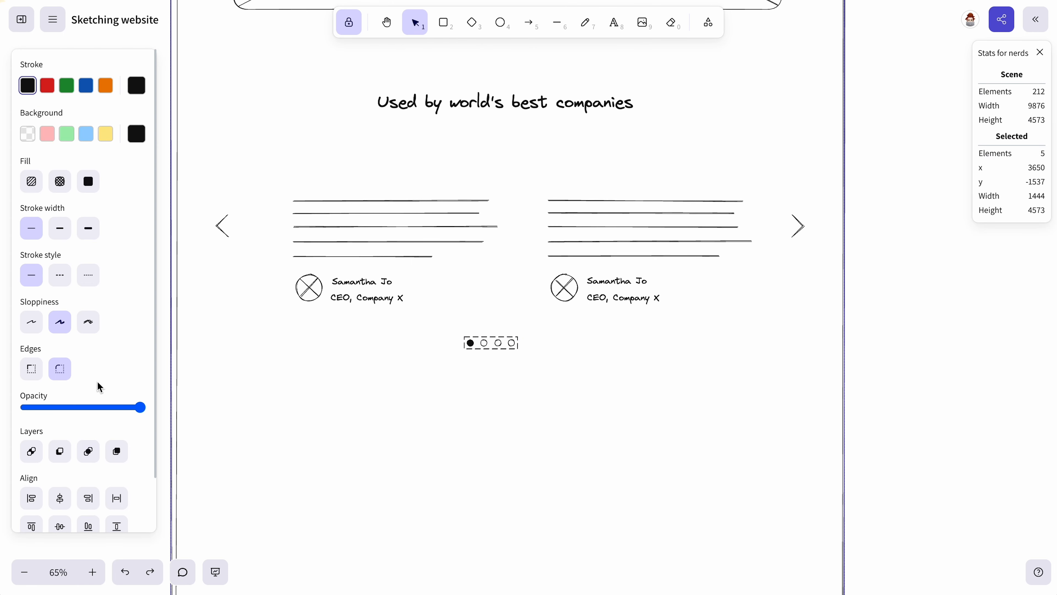
click(53, 502)
scroll(403, 468, down, 1)
click(891, 292)
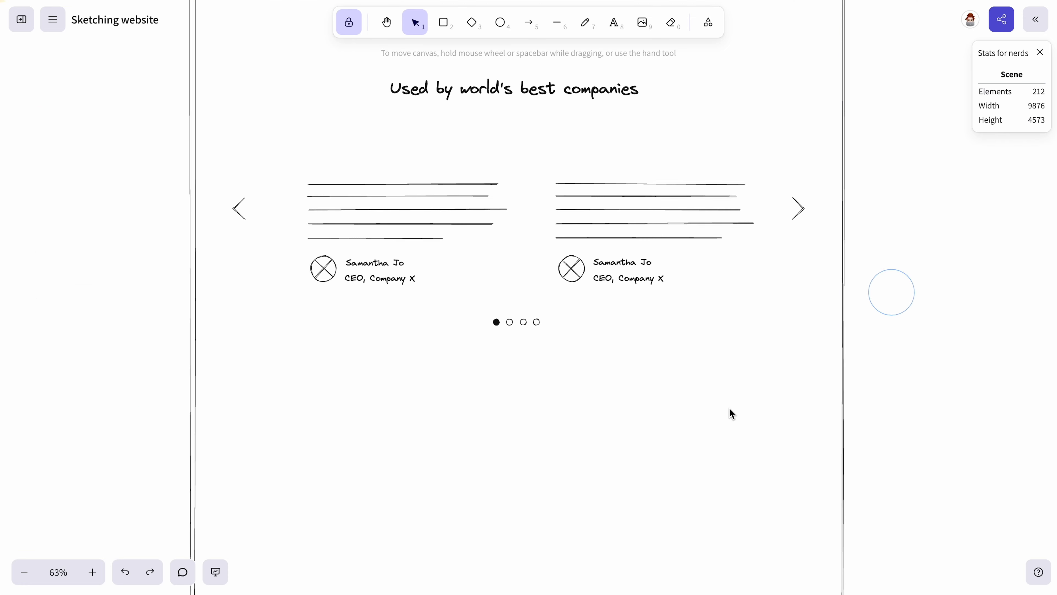
Step: Duplicate the divider line under the logo row and place the copy just below the pagination dots
scroll(729, 407, up, 1)
scroll(521, 458, down, 10)
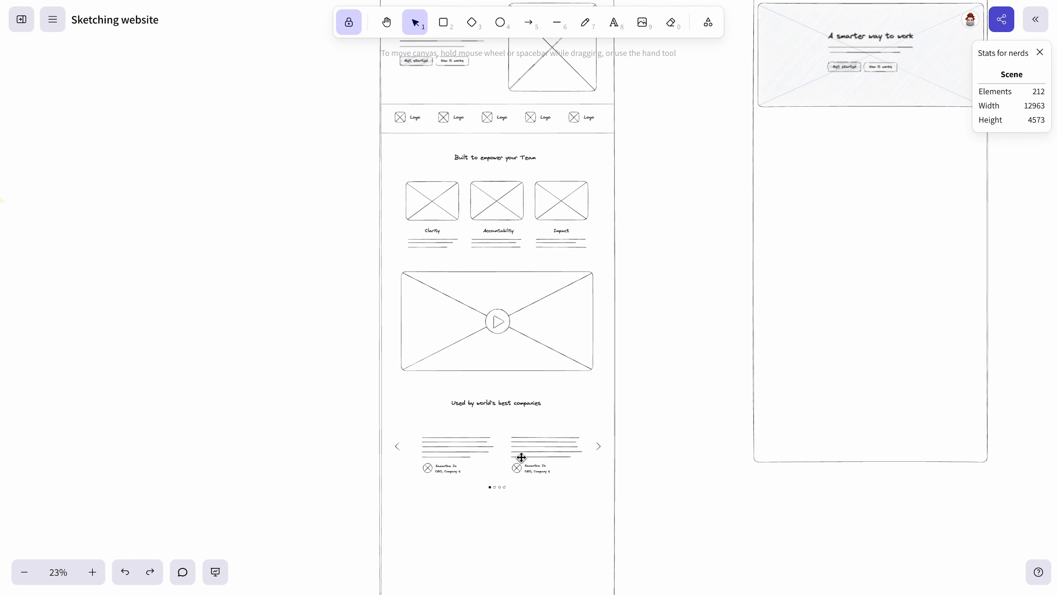
scroll(521, 457, up, 2)
scroll(586, 245, down, 2)
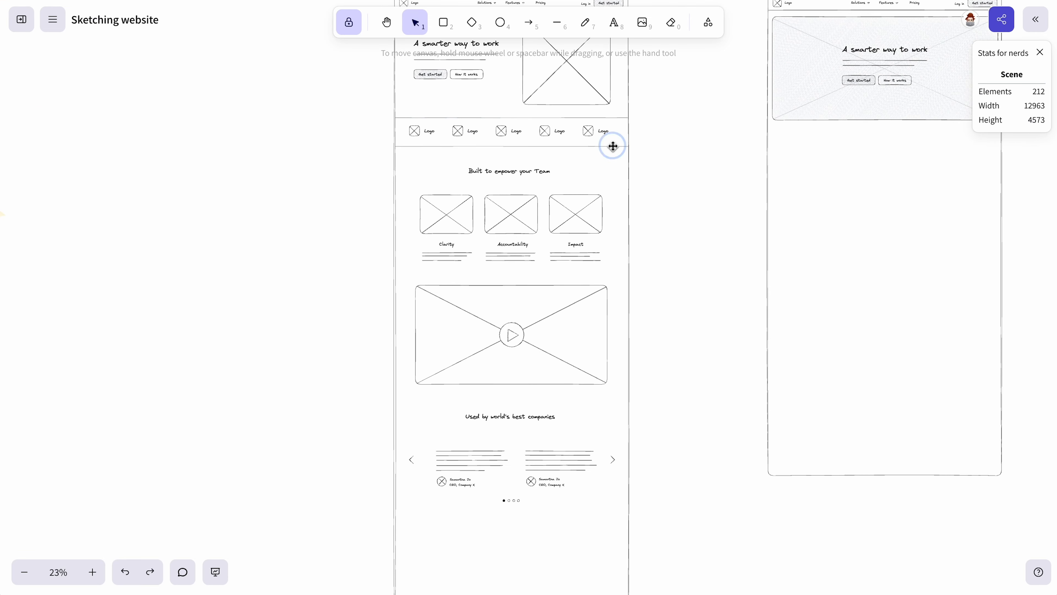
drag(613, 146, 604, 516)
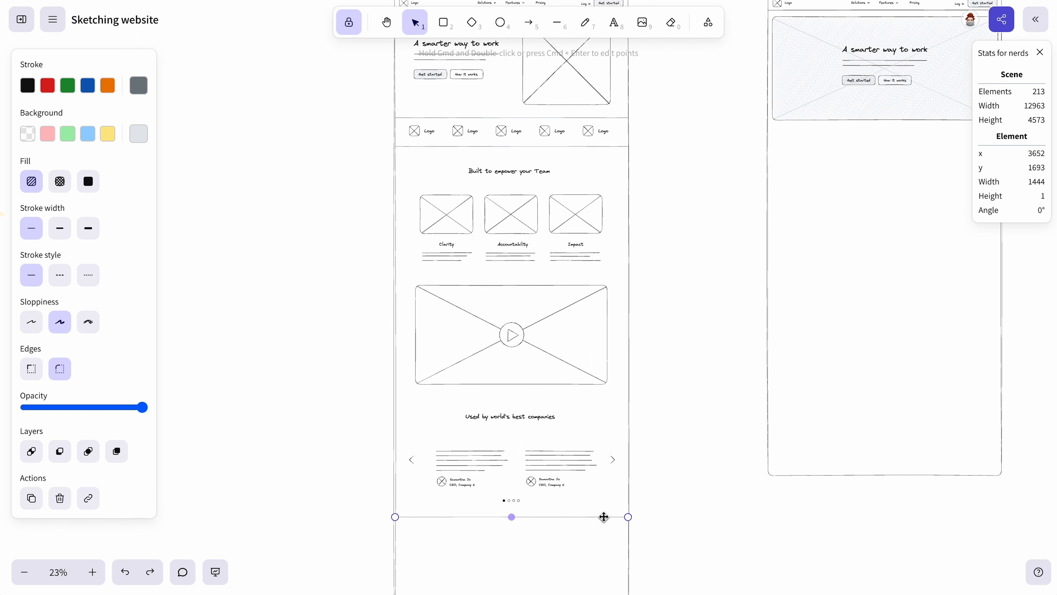
Step: Duplicate the testimonials heading below the new divider and change the copy's text to "Task management features and capabilities"
scroll(594, 506, down, 8)
scroll(522, 234, up, 5)
drag(541, 89, 575, 386)
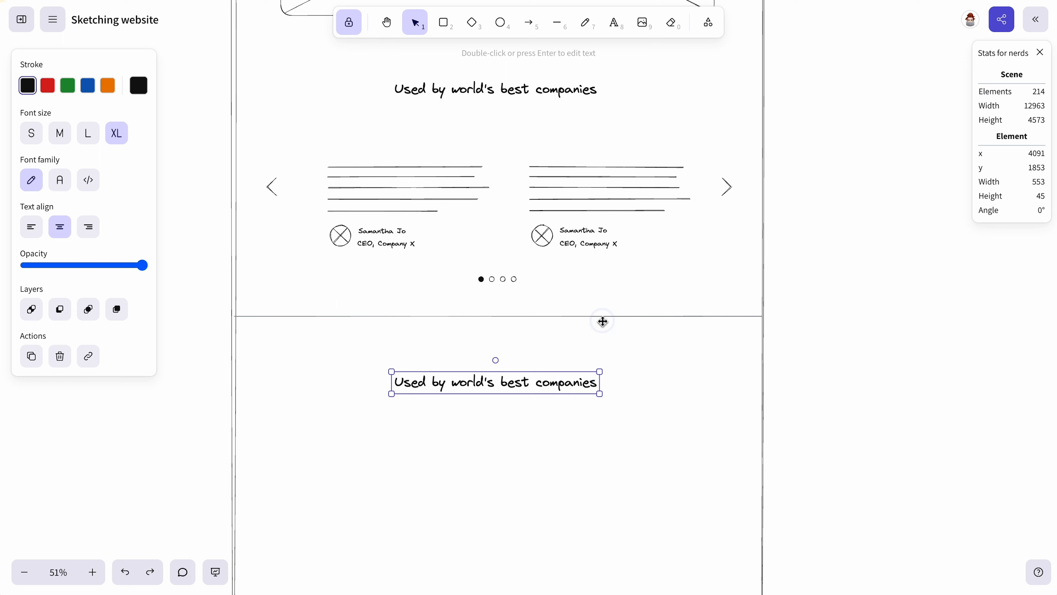
scroll(602, 321, down, 2)
double_click(578, 316)
text(Task management features and capabilities)
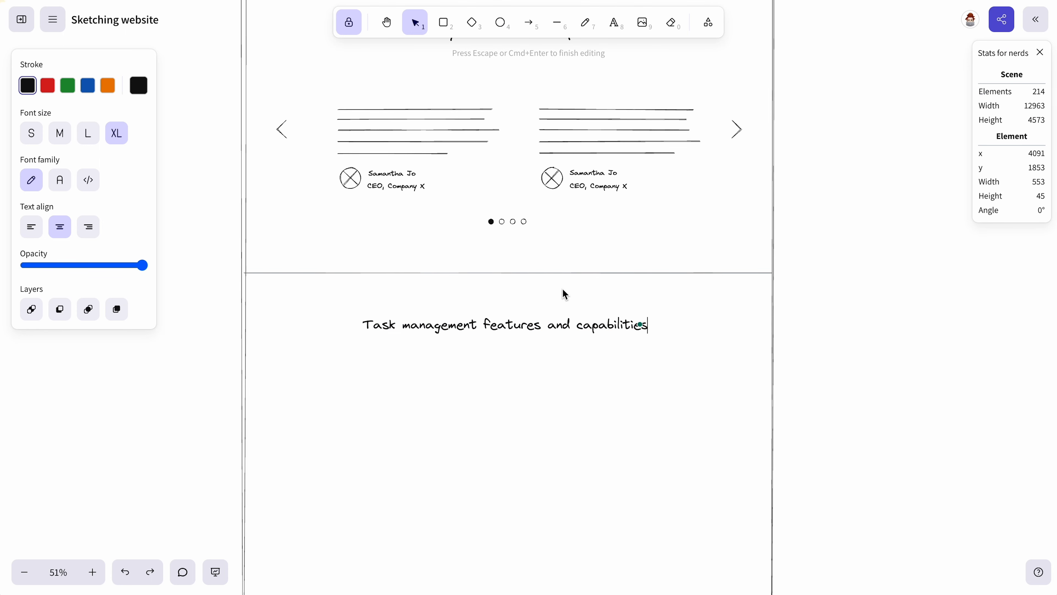
click(537, 238)
Step: Draw a tall rounded rectangle about 333 wide and 984 high below the new heading, near the frame's left edge, with a transparent background
scroll(434, 300, down, 8)
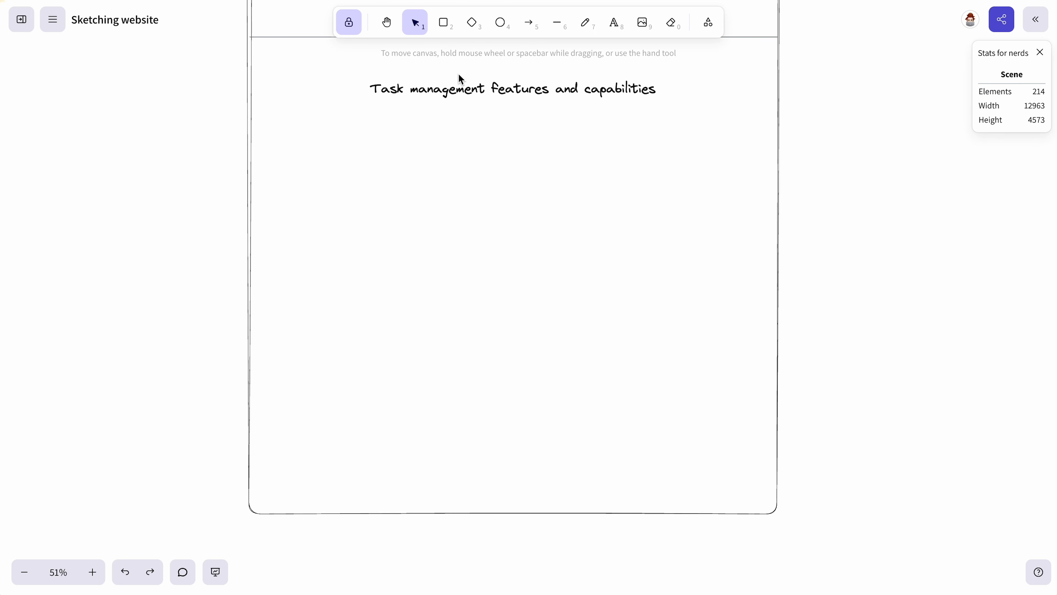
click(444, 22)
drag(286, 117, 408, 476)
key(Escape)
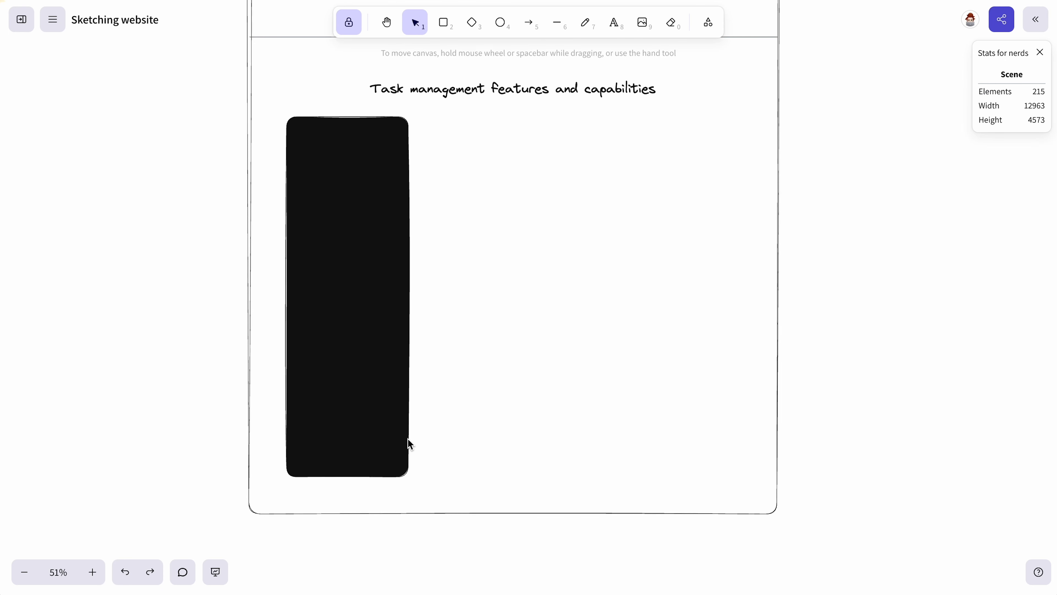
click(408, 441)
click(28, 143)
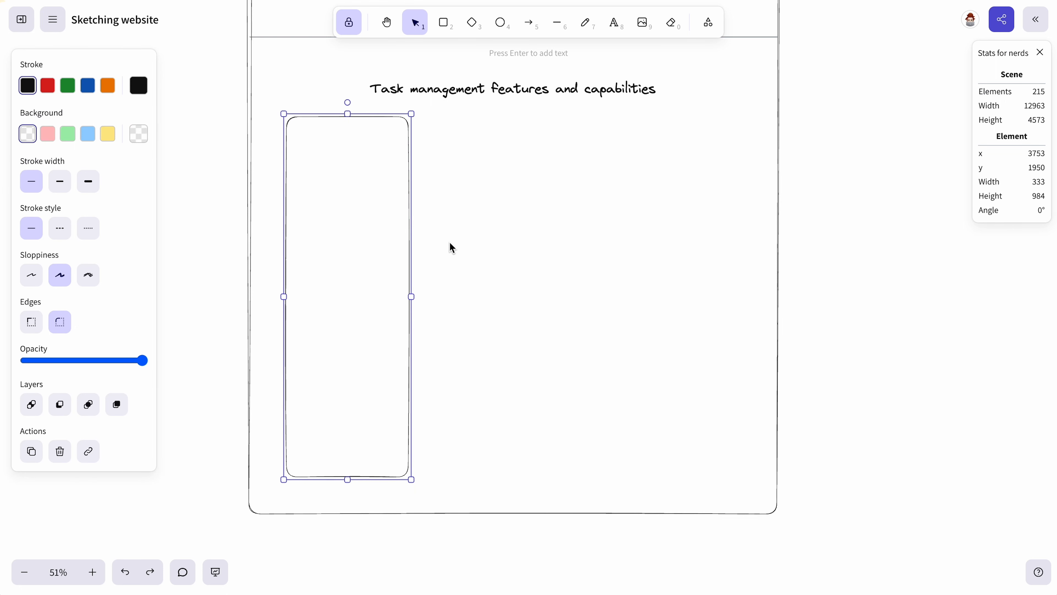
click(449, 241)
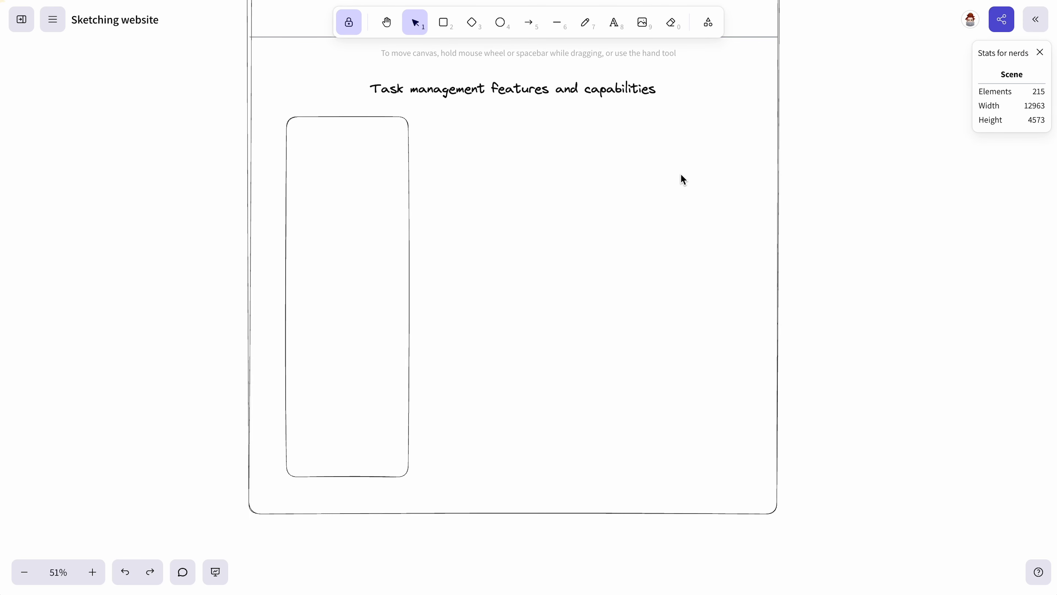
Step: Cross the tall rectangle with two corner-to-corner diagonal lines as an image placeholder
click(557, 23)
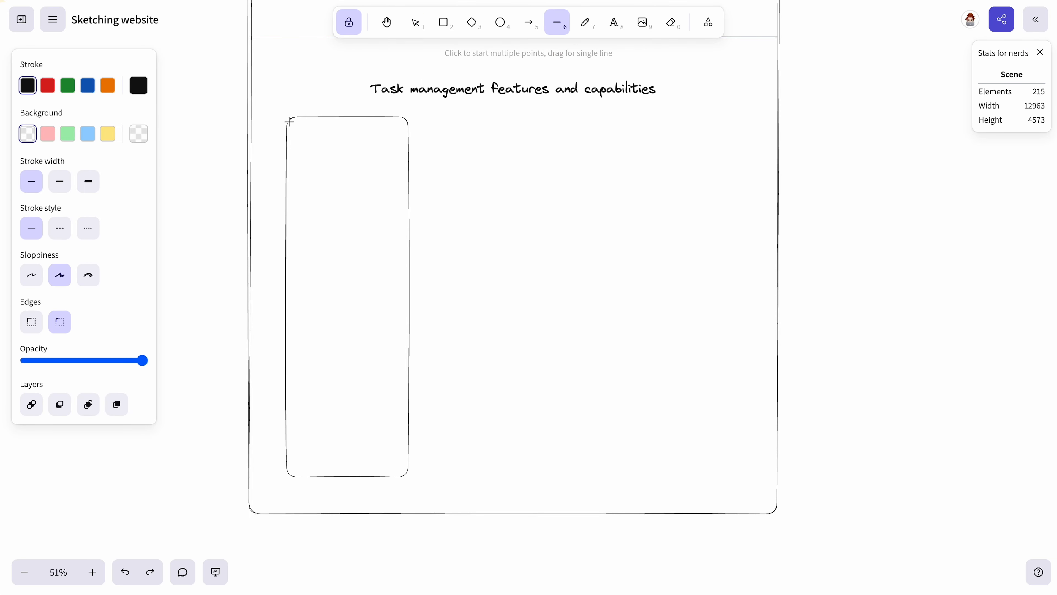
drag(289, 121, 406, 476)
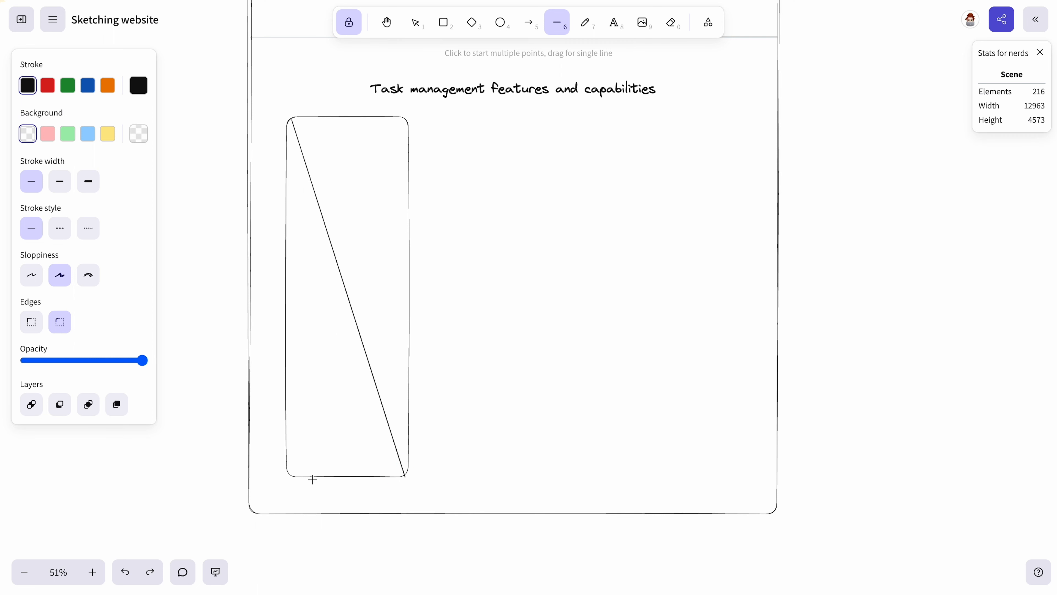
drag(290, 476, 406, 120)
key(Escape)
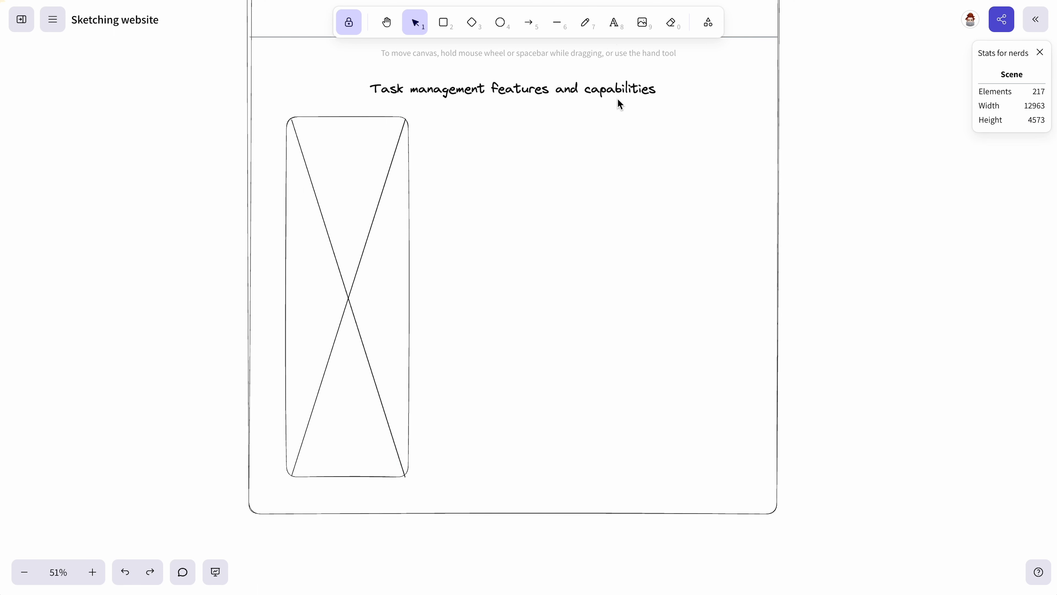
Step: Add the feature title "Time tracking" to the right of the tall image placeholder in large (L) text
click(615, 24)
click(444, 172)
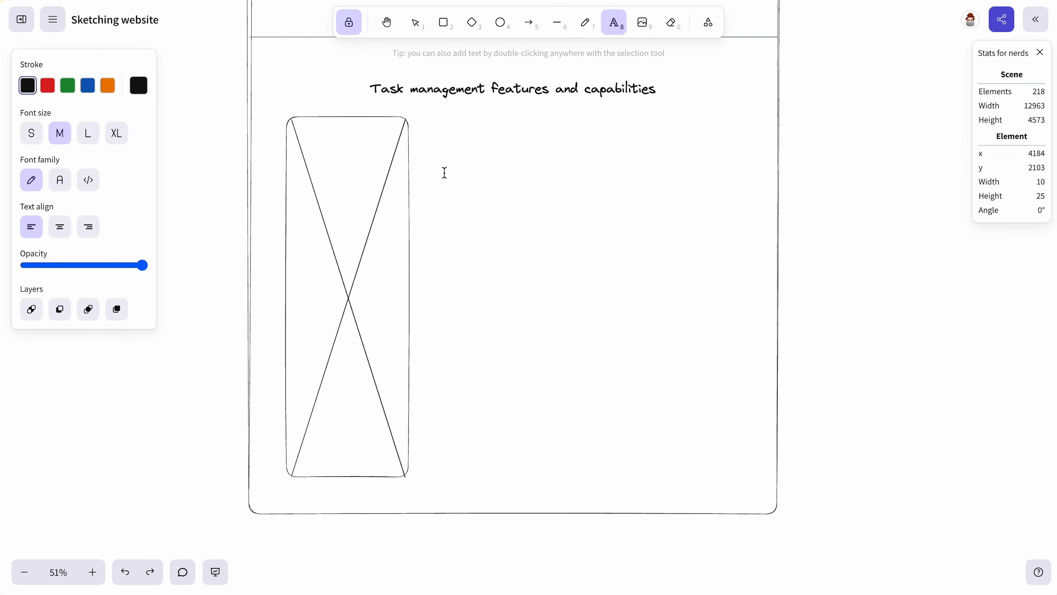
text(Time tracking)
key(Escape)
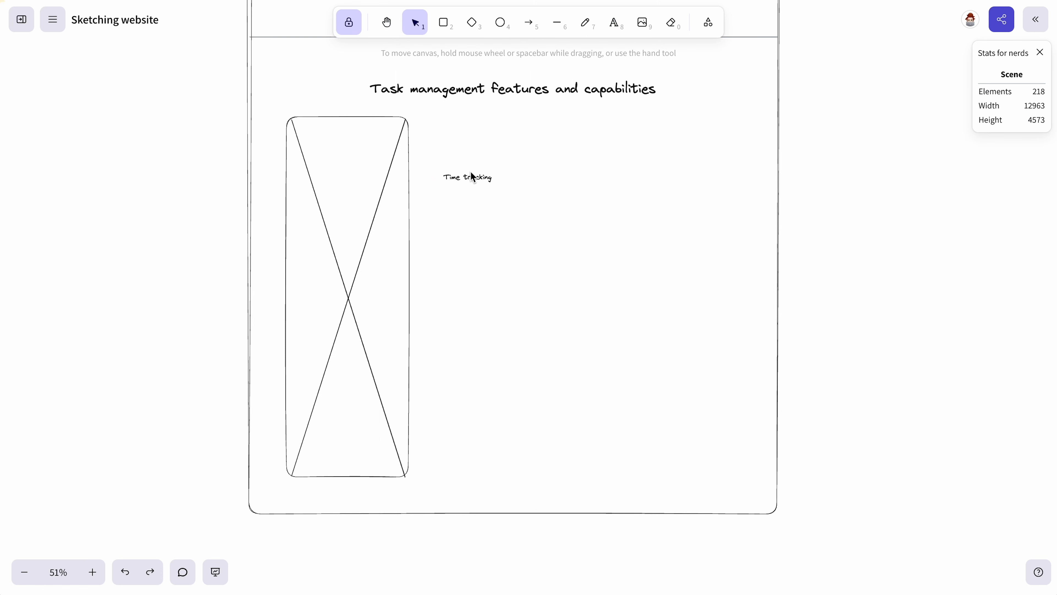
click(88, 133)
Step: Draw three horizontal description lines under the Time tracking title, about 274 wide and 52 high overall, and align them left
drag(491, 182, 540, 197)
key(6)
drag(441, 206, 522, 206)
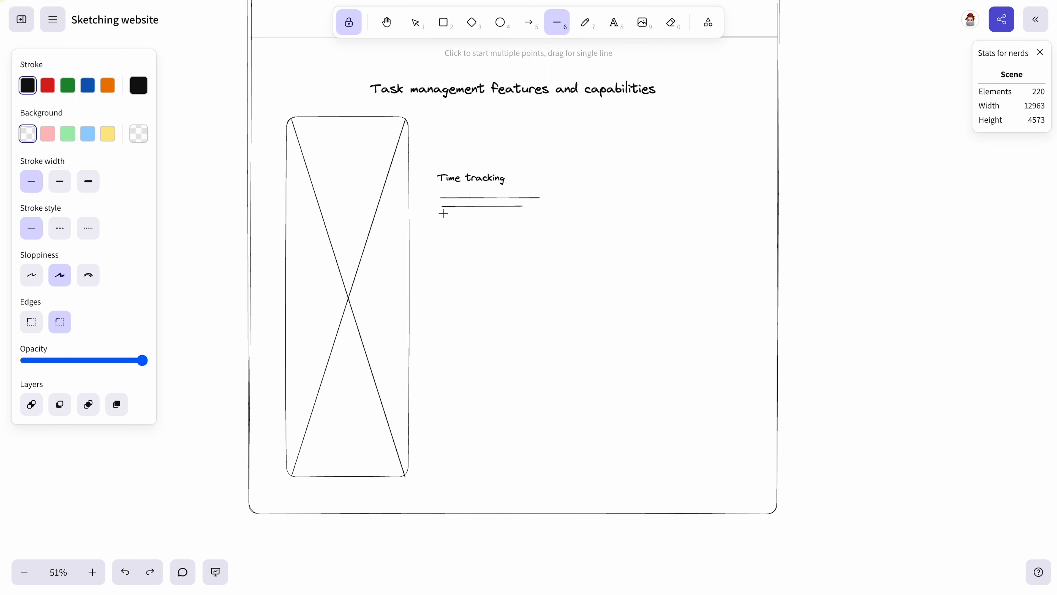
drag(443, 213, 541, 216)
key(1)
drag(558, 233, 433, 190)
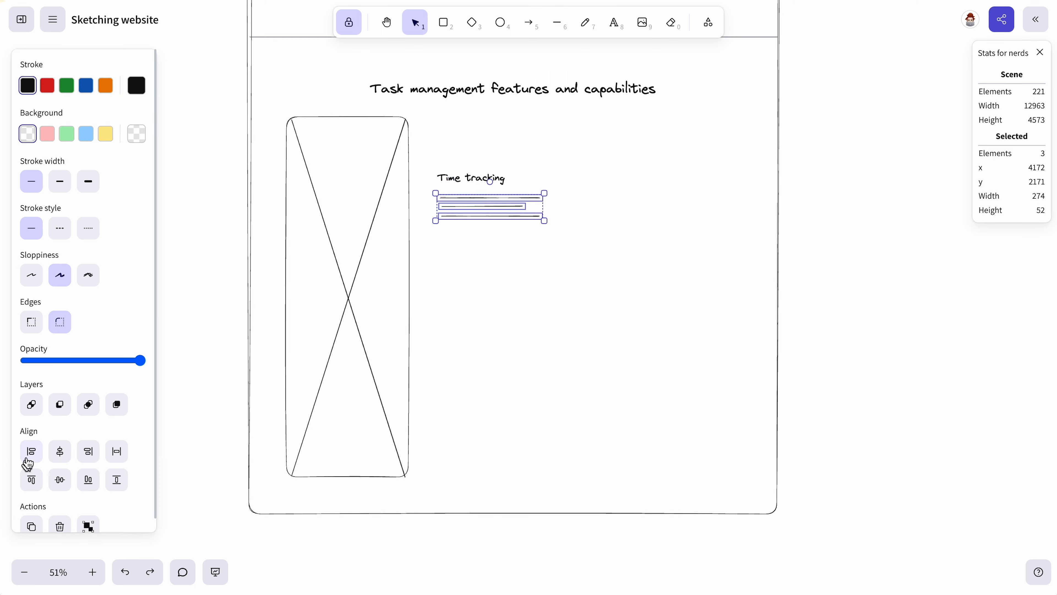
click(28, 453)
click(583, 158)
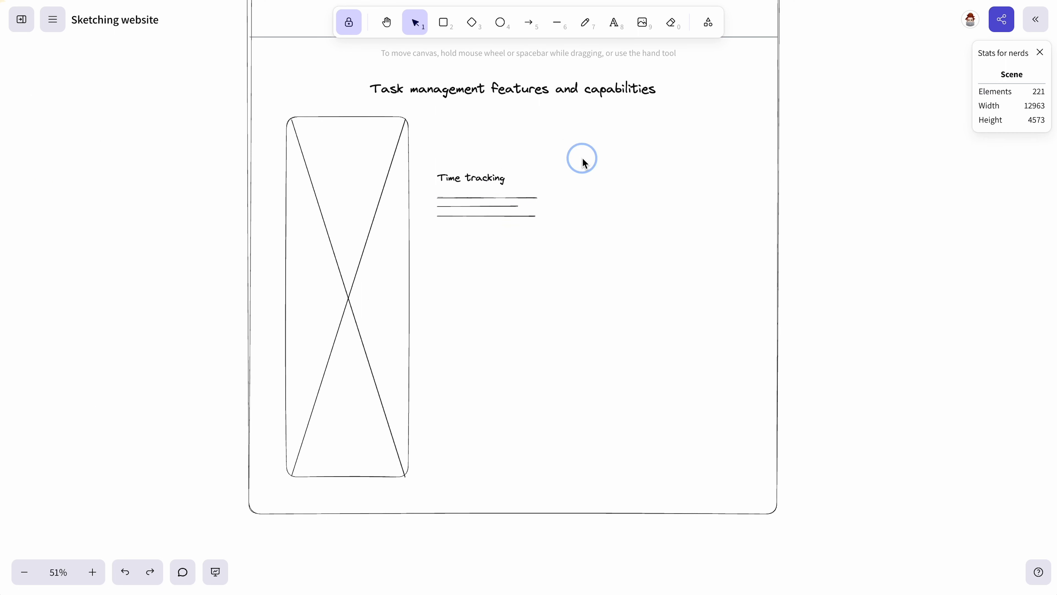
Step: Draw a small rounded square above the Time tracking title and cross it with two diagonals as an icon placeholder
key(2)
scroll(455, 166, up, 5)
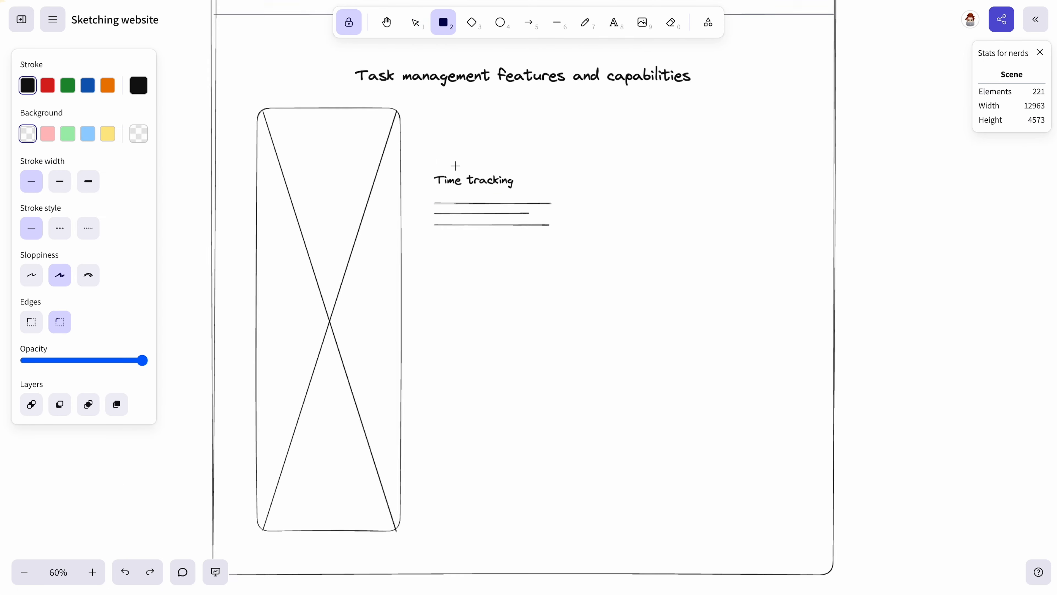
click(429, 119)
drag(429, 119, 457, 161)
key(6)
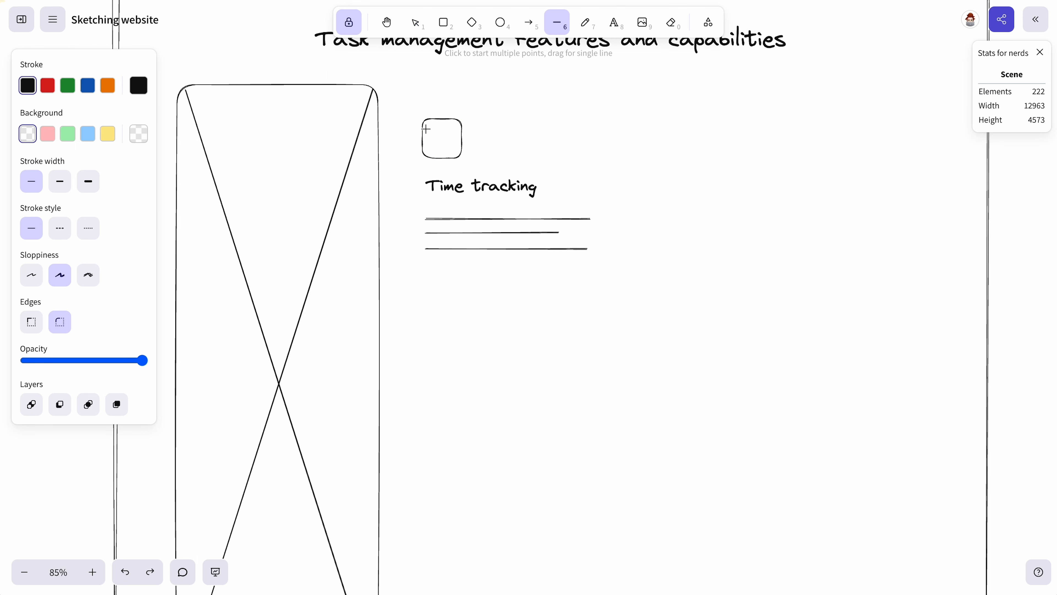
mouse_move(423, 120)
mouse_down()
mouse_move(459, 156)
mouse_move(455, 124)
mouse_up()
drag(455, 124, 460, 120)
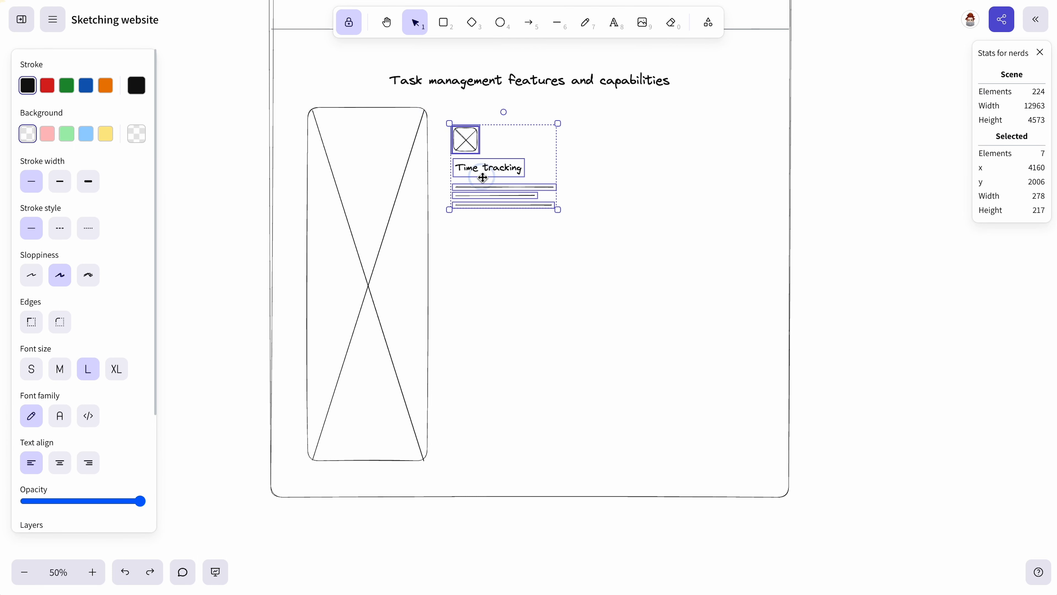
Step: Duplicate the Time tracking block into a grid of two columns and three rows, shifting the placeholder and blocks slightly right within the frame
drag(483, 178, 635, 177)
drag(290, 97, 754, 473)
drag(409, 345, 425, 348)
drag(749, 263, 673, 436)
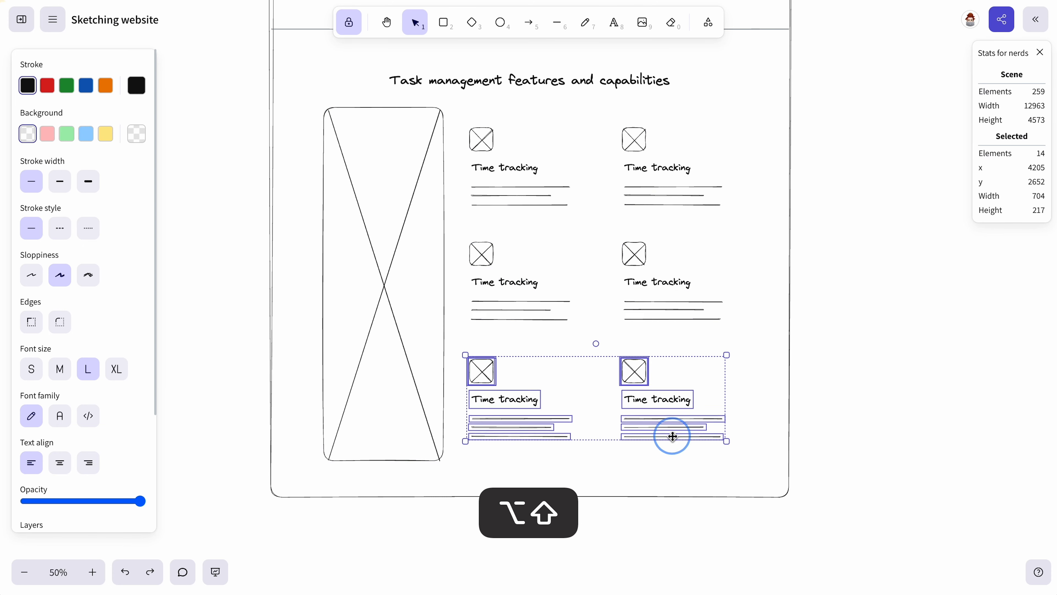